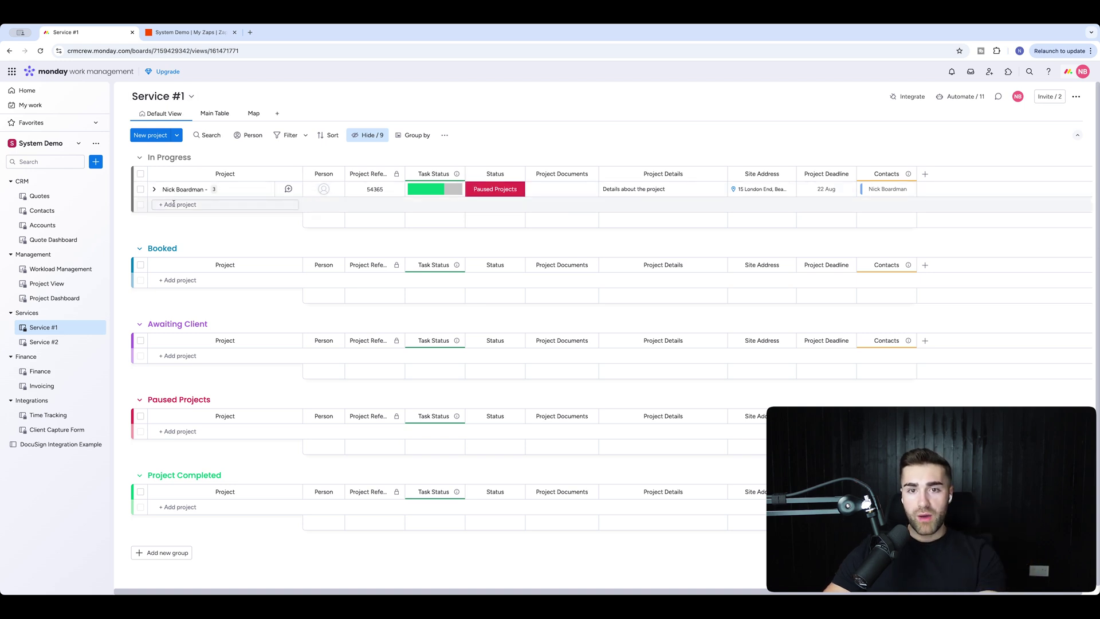
# Set the status of the project in the In Progress group to In Progress.
pyautogui.click(512, 195)
pyautogui.click(495, 217)
pyautogui.click(496, 192)
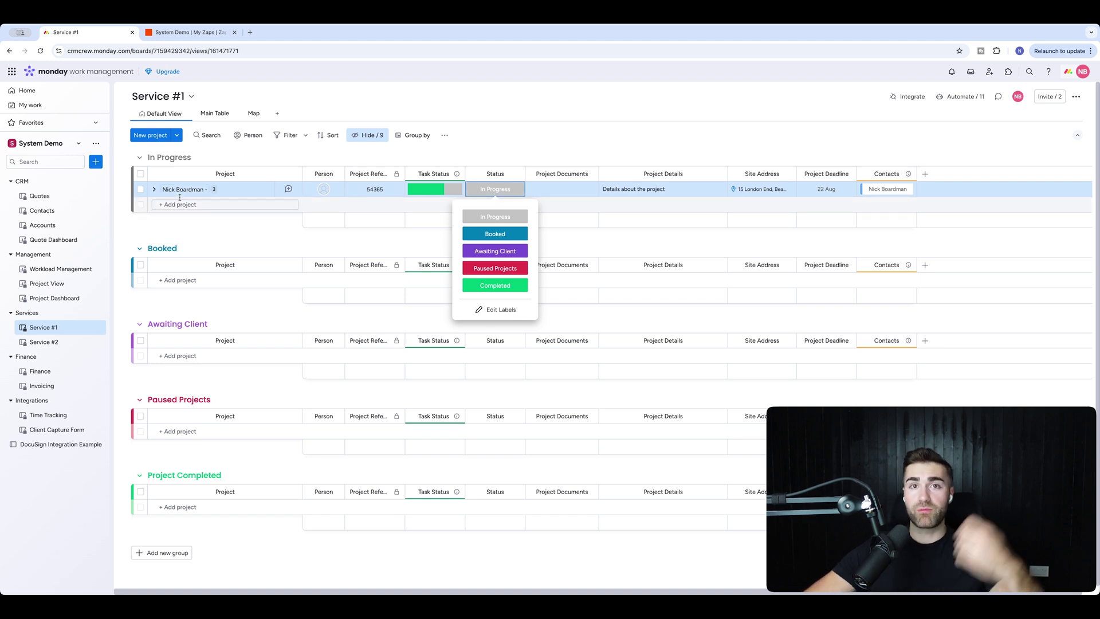
pyautogui.click(479, 129)
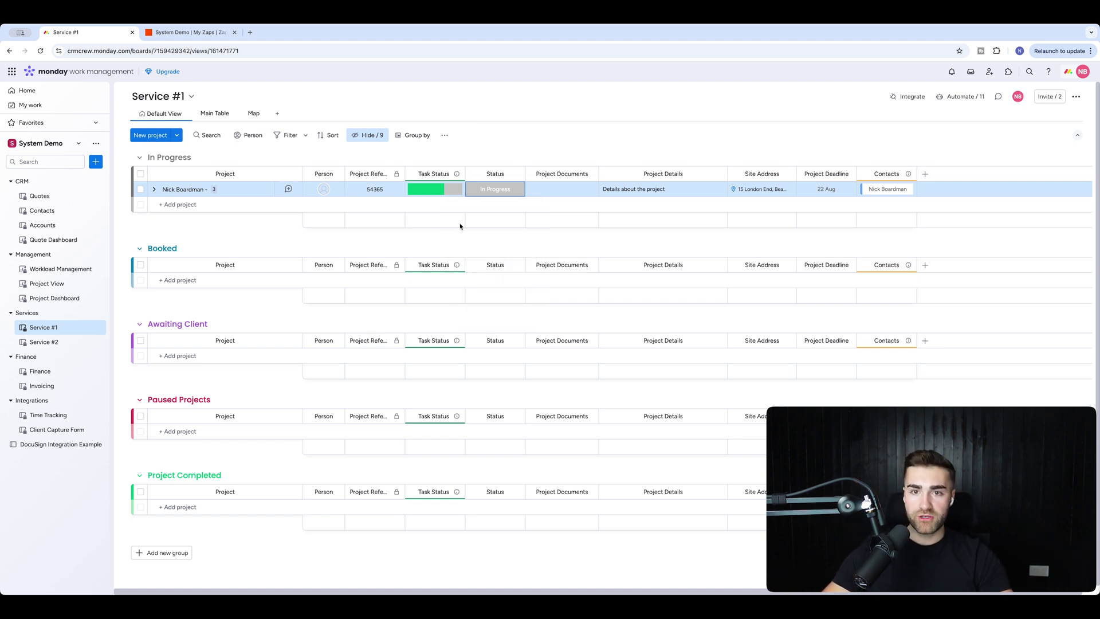
pyautogui.click(500, 189)
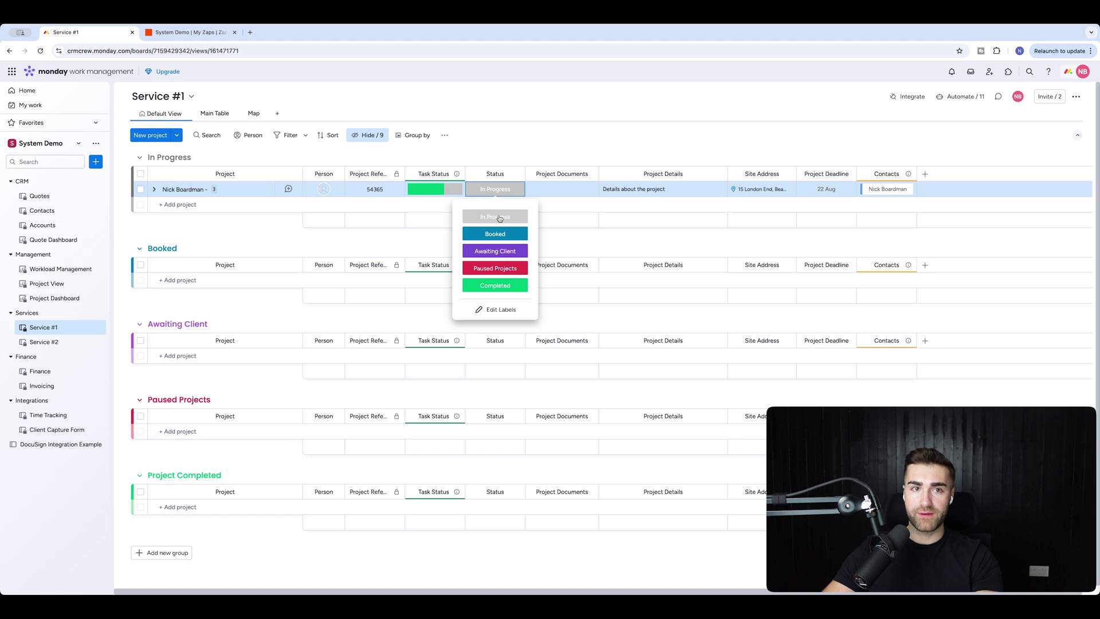
pyautogui.click(499, 217)
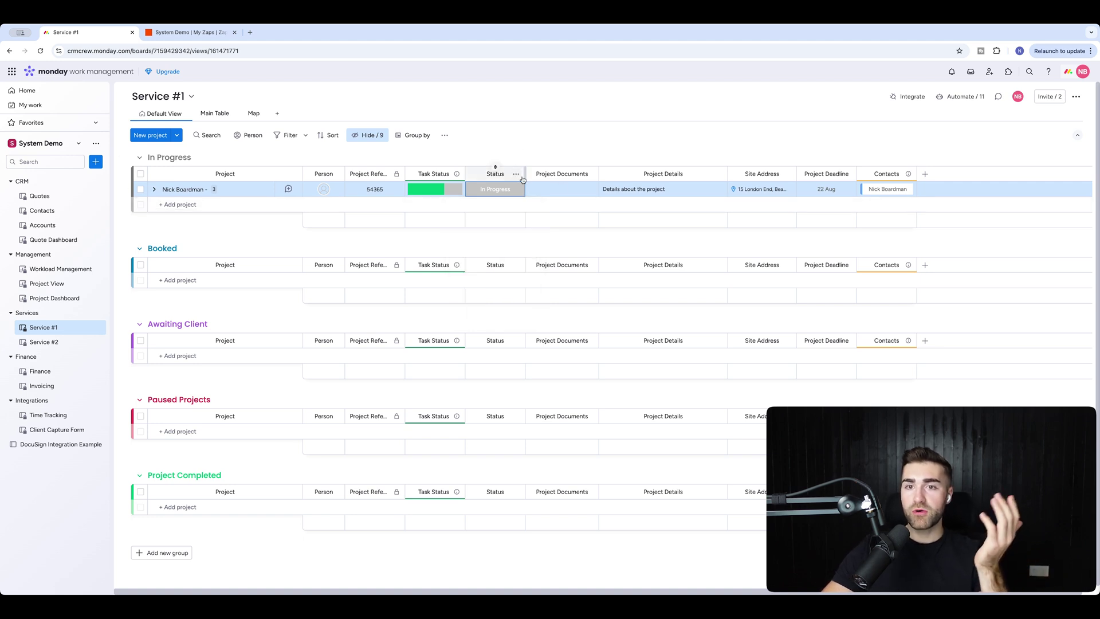
# Add a Date column directly after the Status column and name it Start Date/Time.
pyautogui.click(519, 175)
pyautogui.moveTo(588, 305)
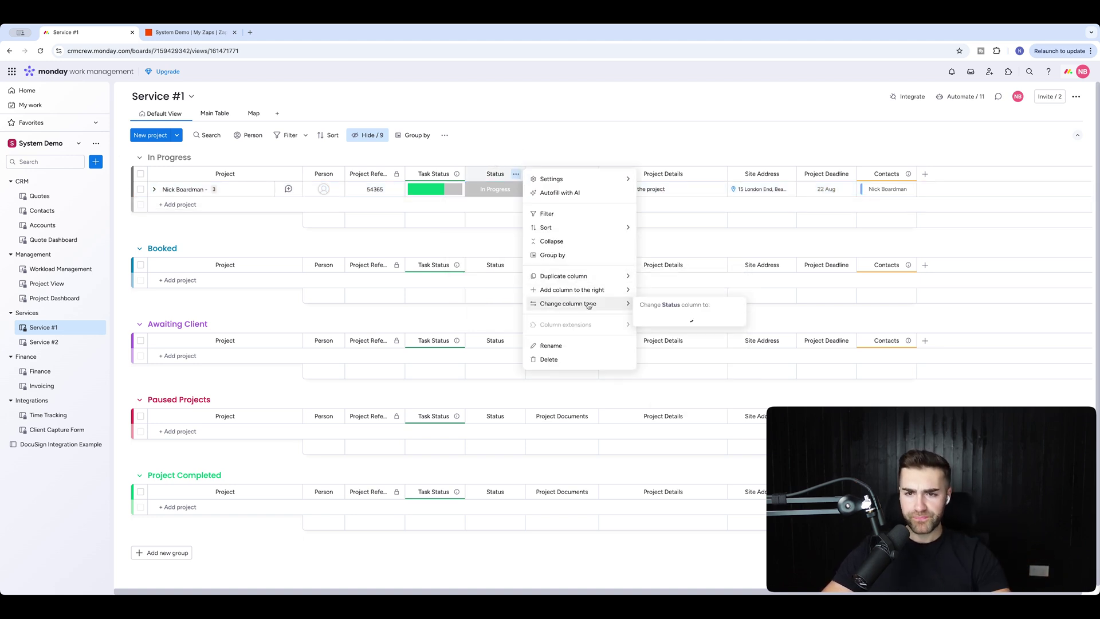
pyautogui.click(659, 397)
pyautogui.write('date')
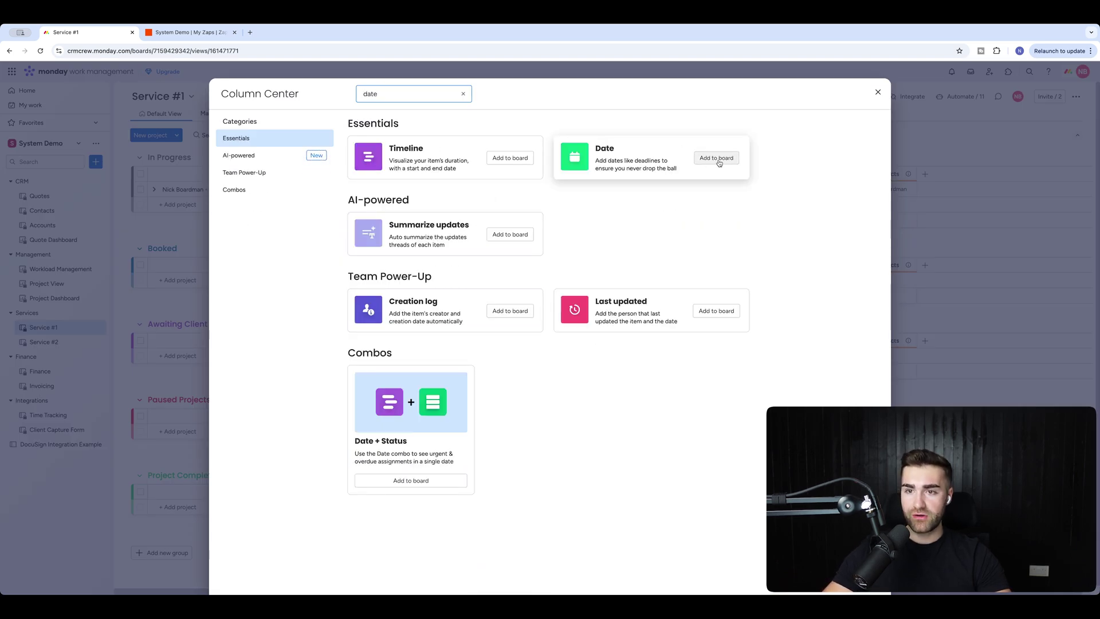
pyautogui.click(717, 158)
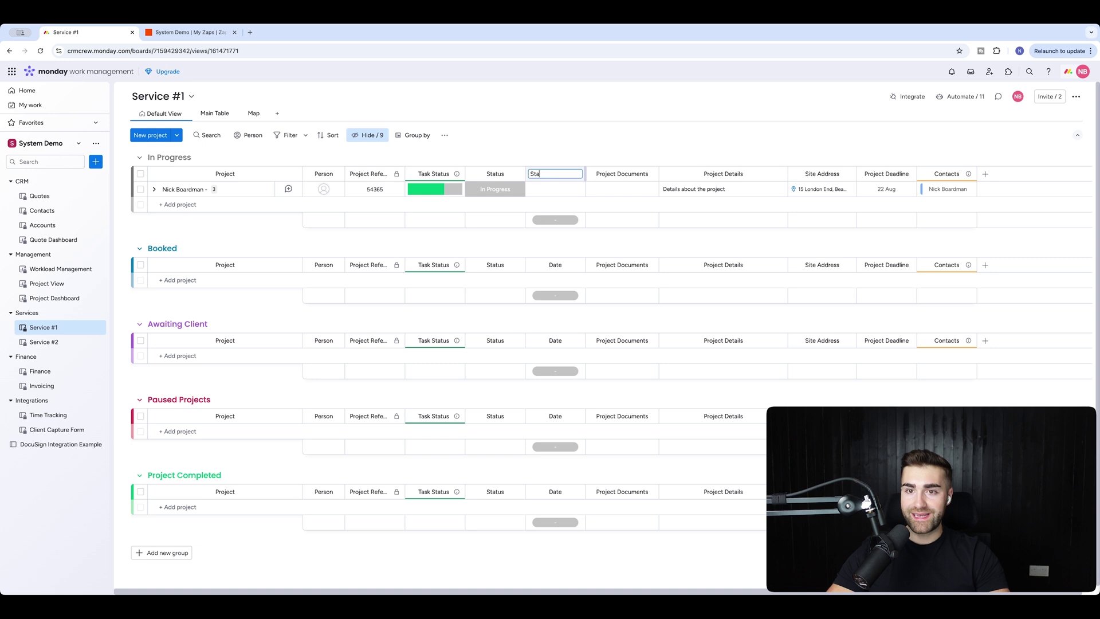
pyautogui.press('Return')
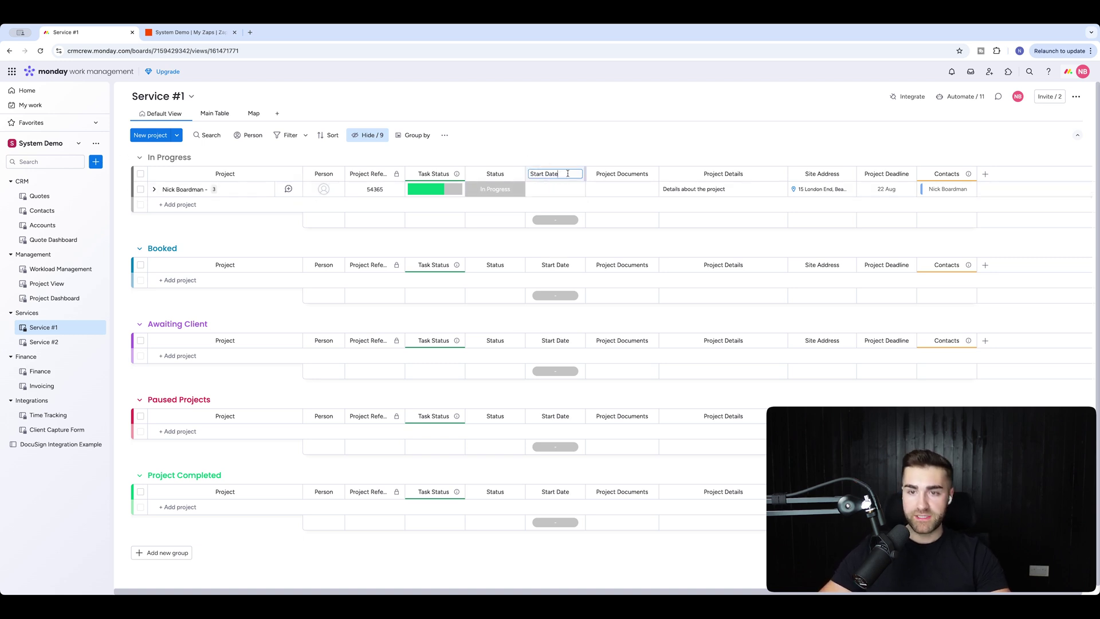
pyautogui.write('e')
pyautogui.press('Return')
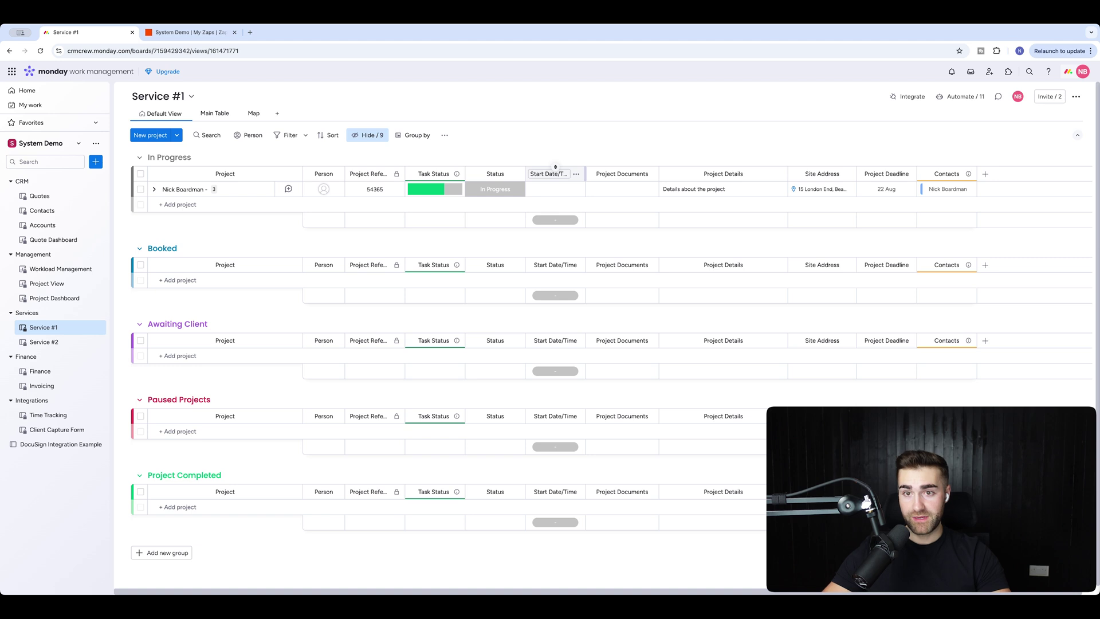
# Hide the column summary for the Start Date/Time column.
pyautogui.click(576, 173)
pyautogui.moveTo(632, 183)
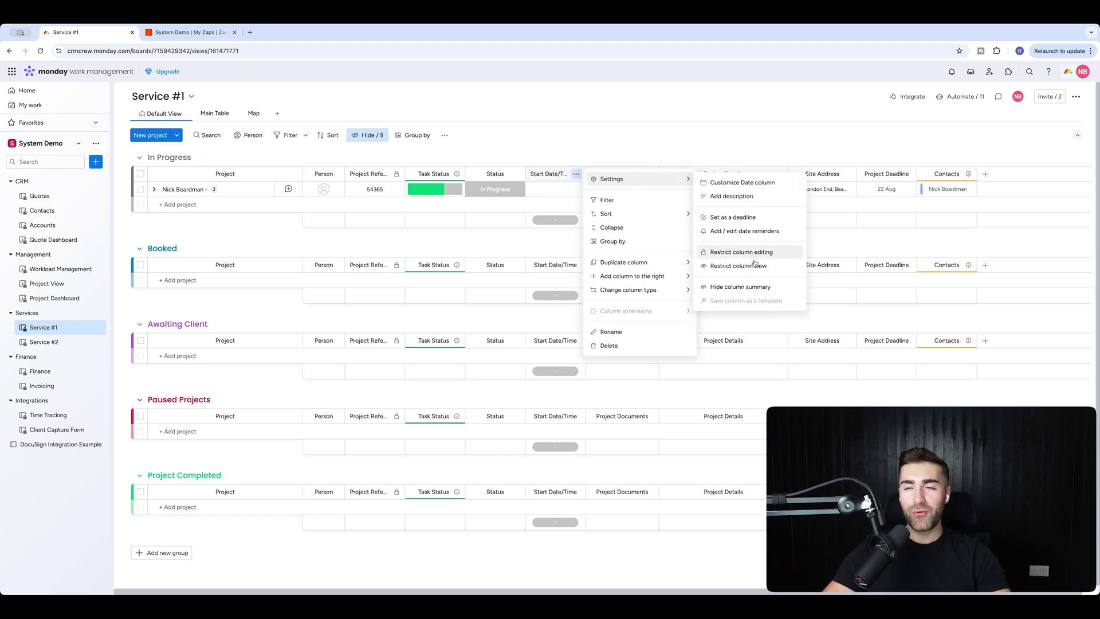
pyautogui.click(745, 286)
# Duplicate the Start Date/Time column without cell values and name the copy End Date/Time.
pyautogui.click(577, 174)
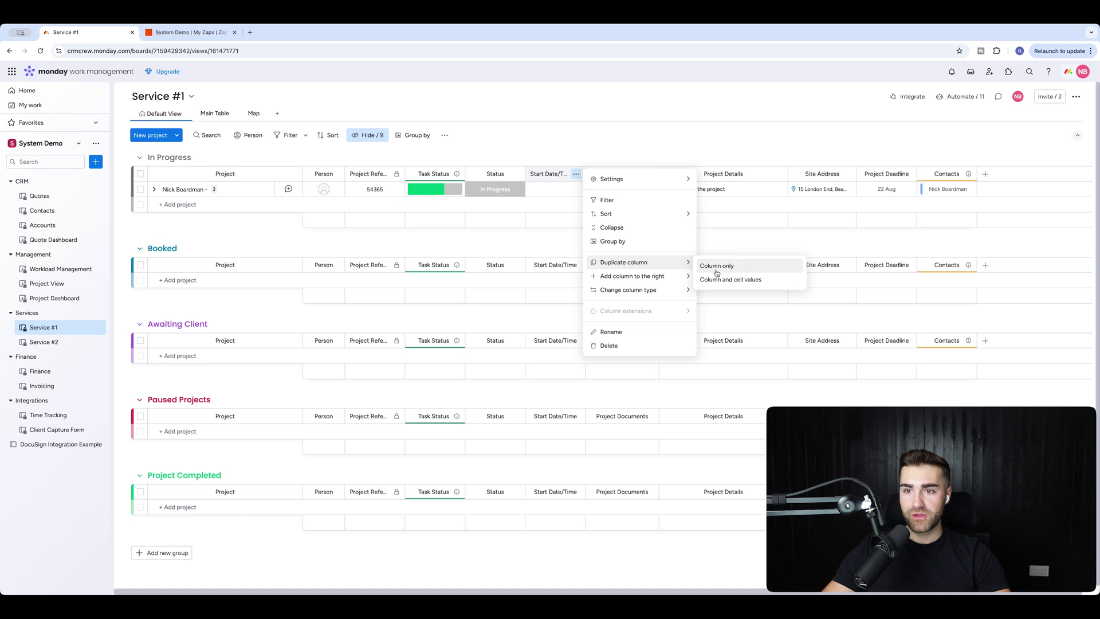
pyautogui.click(704, 265)
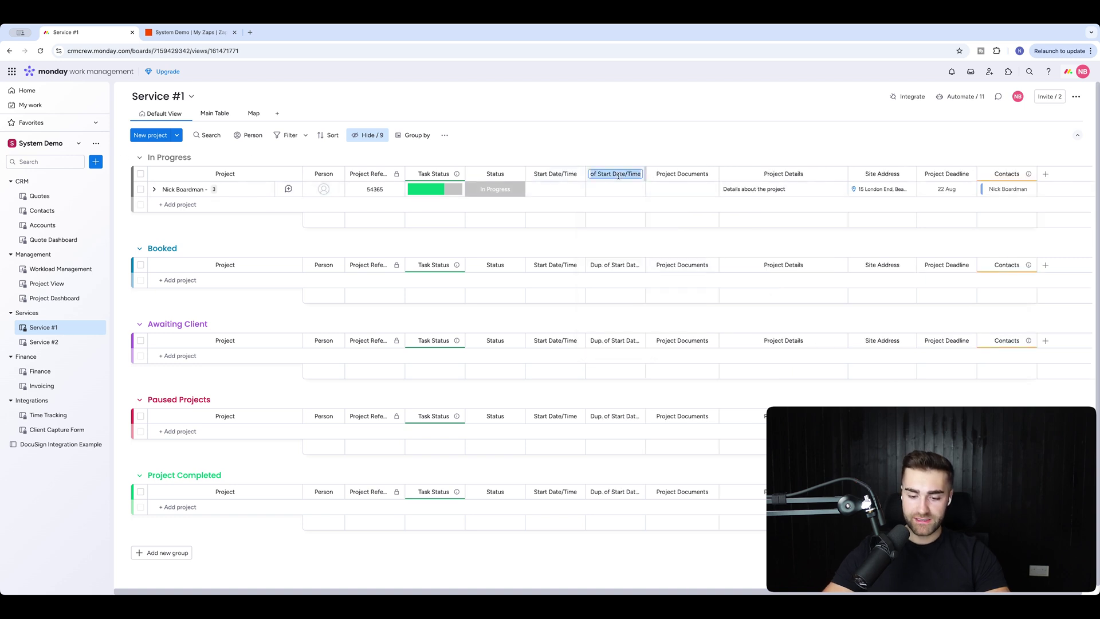
pyautogui.press('Return')
# Complete the project's name by adding "Google Calendar Example" after the client's name and dash.
pyautogui.click(176, 190)
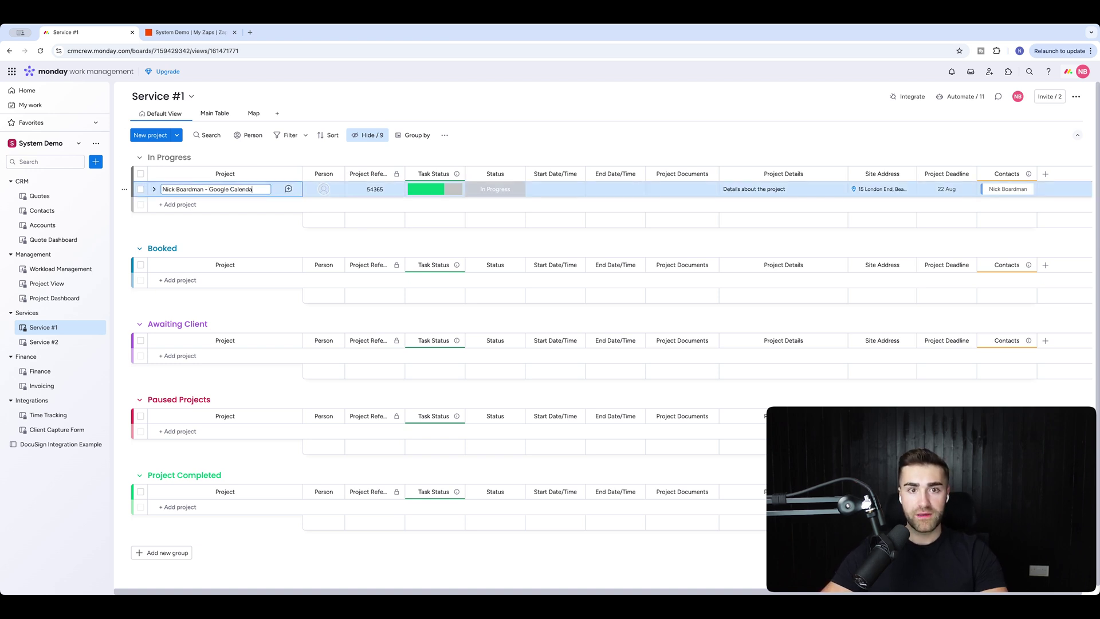
pyautogui.write('Google Calendar Example')
pyautogui.press('Return')
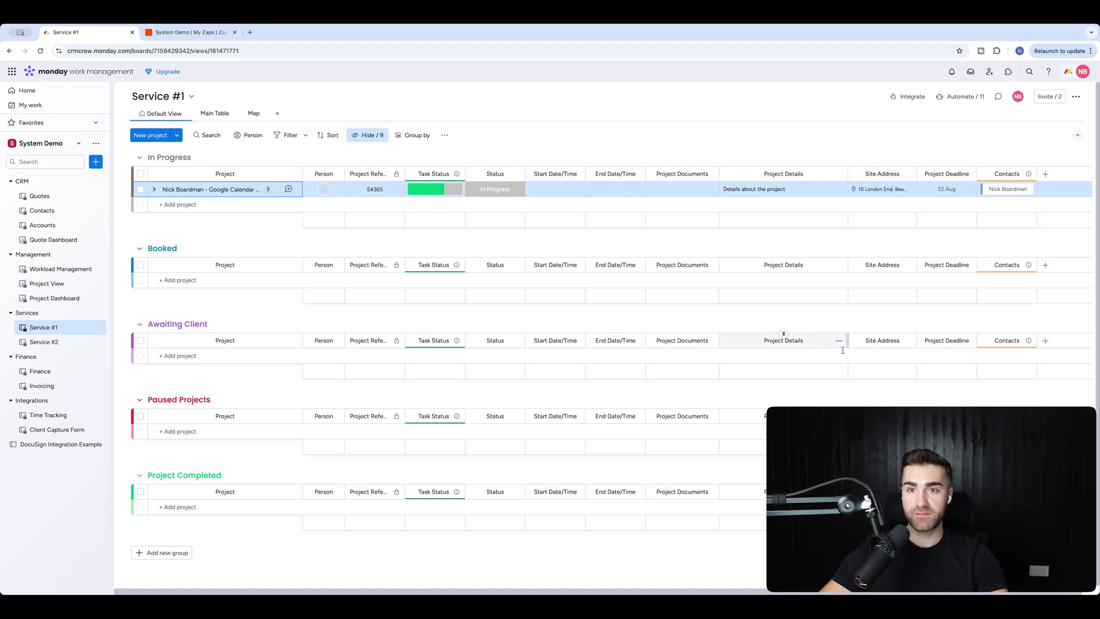
# Turn on showing time by default in the Start Date/Time column's settings.
pyautogui.click(576, 175)
pyautogui.moveTo(602, 178)
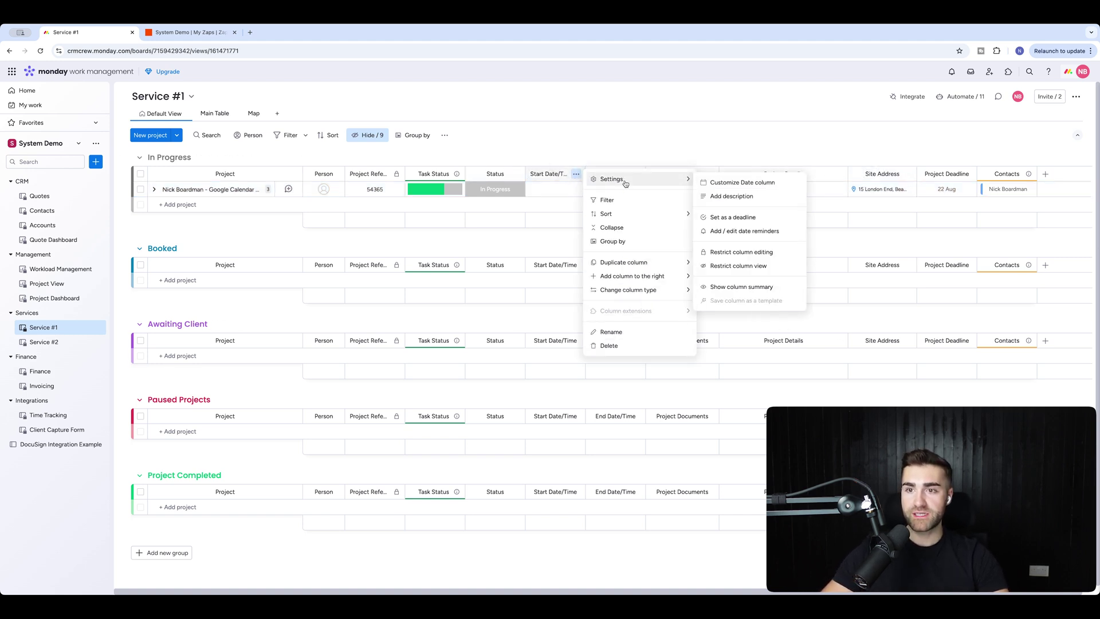
pyautogui.click(714, 180)
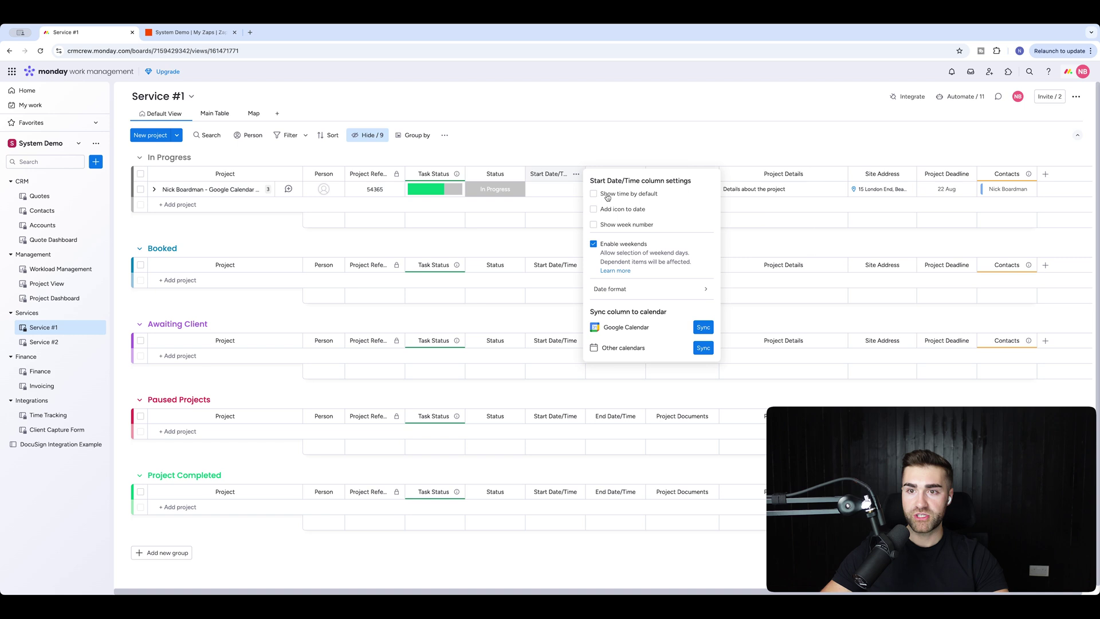
pyautogui.click(618, 136)
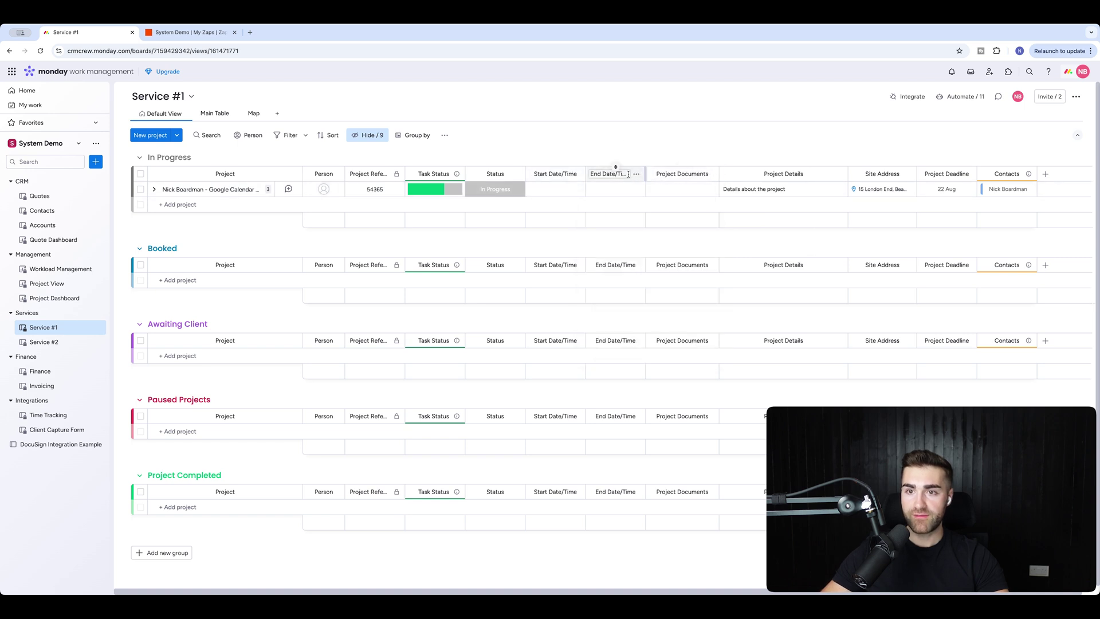
# Turn on showing time by default in the End Date/Time column's settings.
pyautogui.click(637, 173)
pyautogui.moveTo(657, 183)
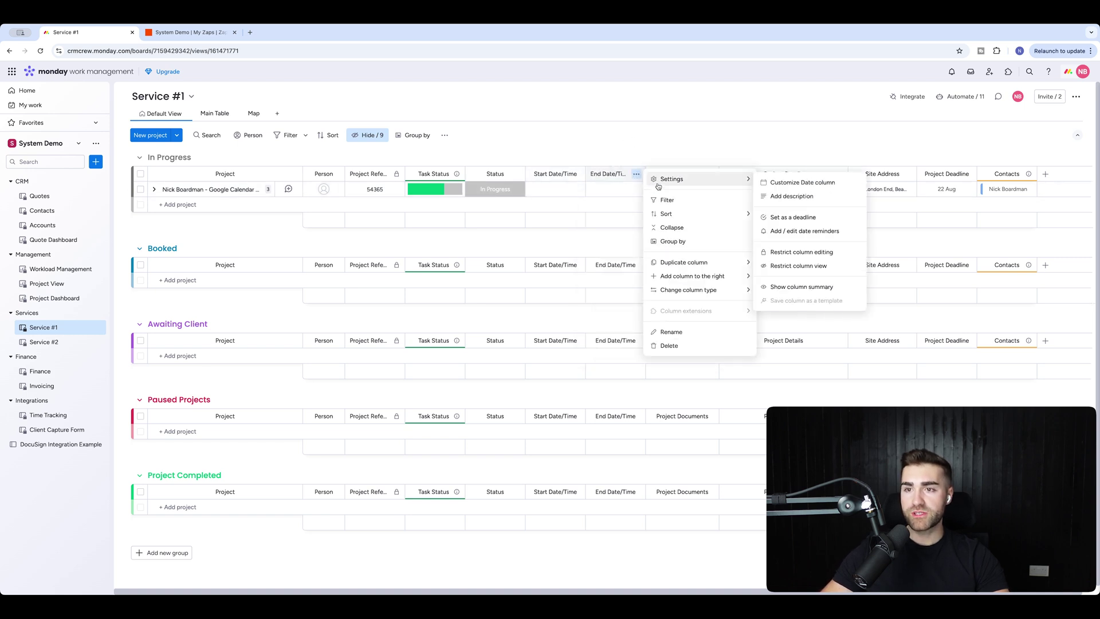
pyautogui.click(801, 182)
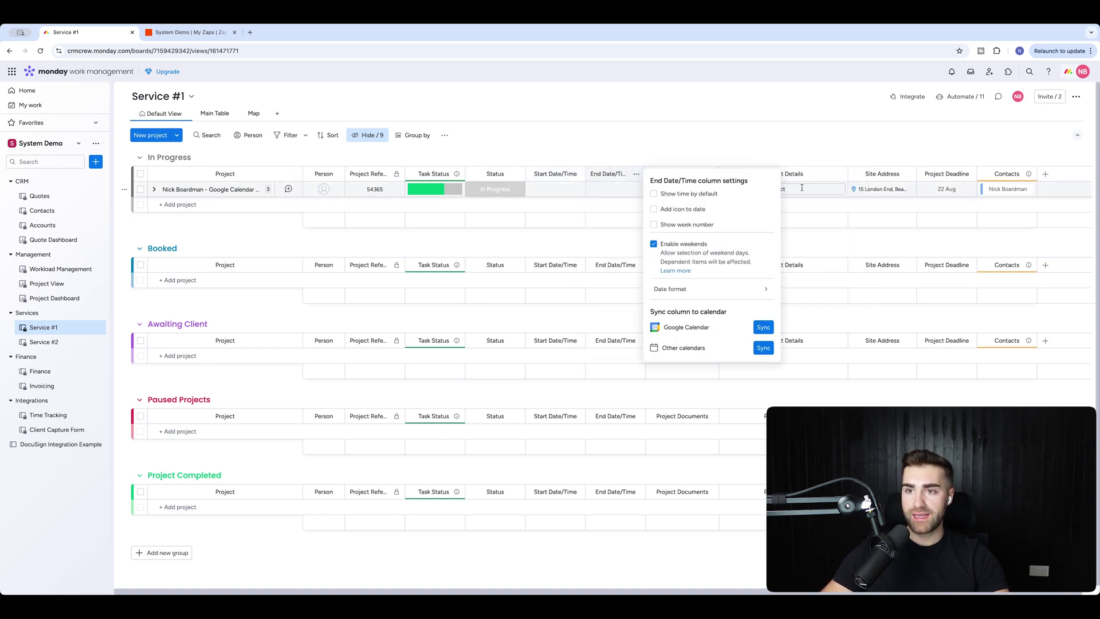
pyautogui.click(702, 152)
# Set the project's start date to 23 September 2024 and its end date to 24 September 2024.
pyautogui.click(555, 189)
pyautogui.click(506, 331)
pyautogui.click(616, 189)
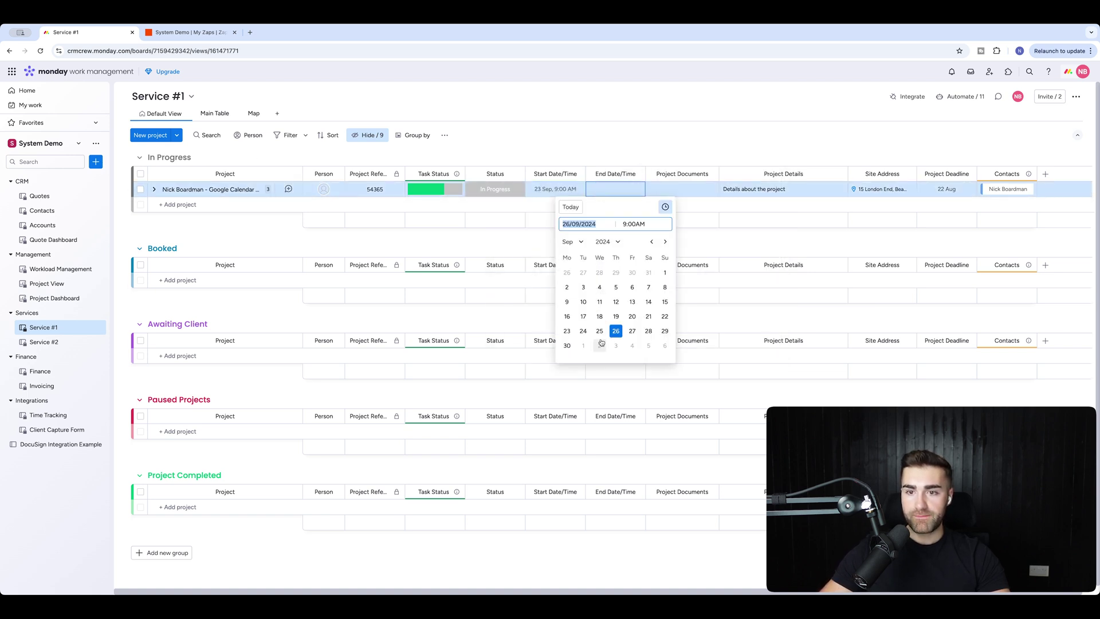
pyautogui.click(583, 332)
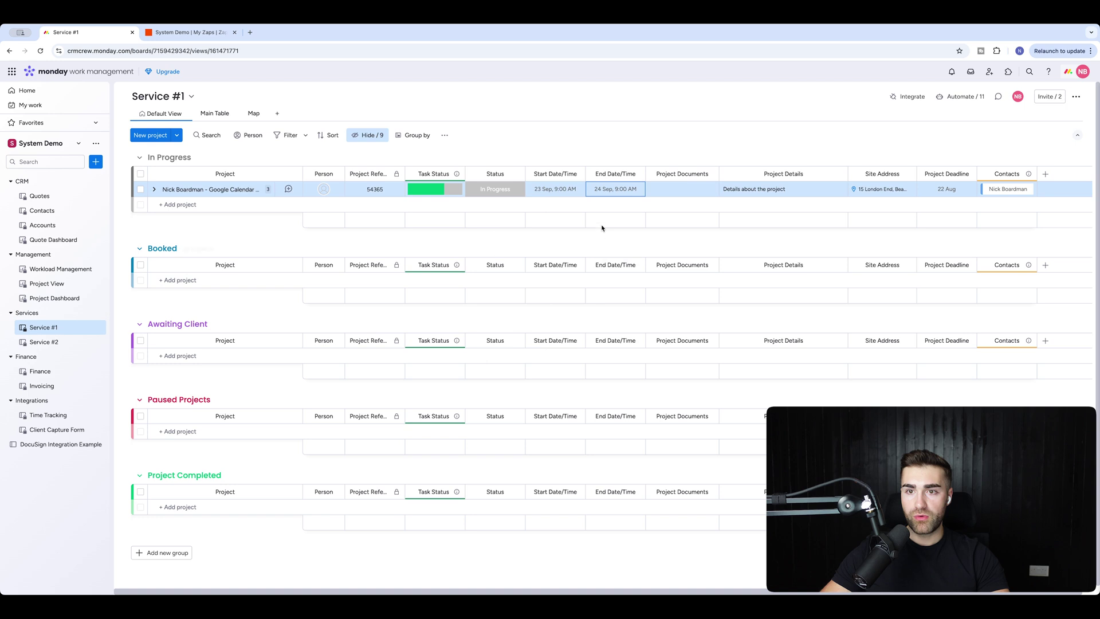
# Set the time in the project's End Date/Time cell to 3:30 PM.
pyautogui.click(615, 189)
pyautogui.click(632, 224)
pyautogui.scroll(-5, 641, 257)
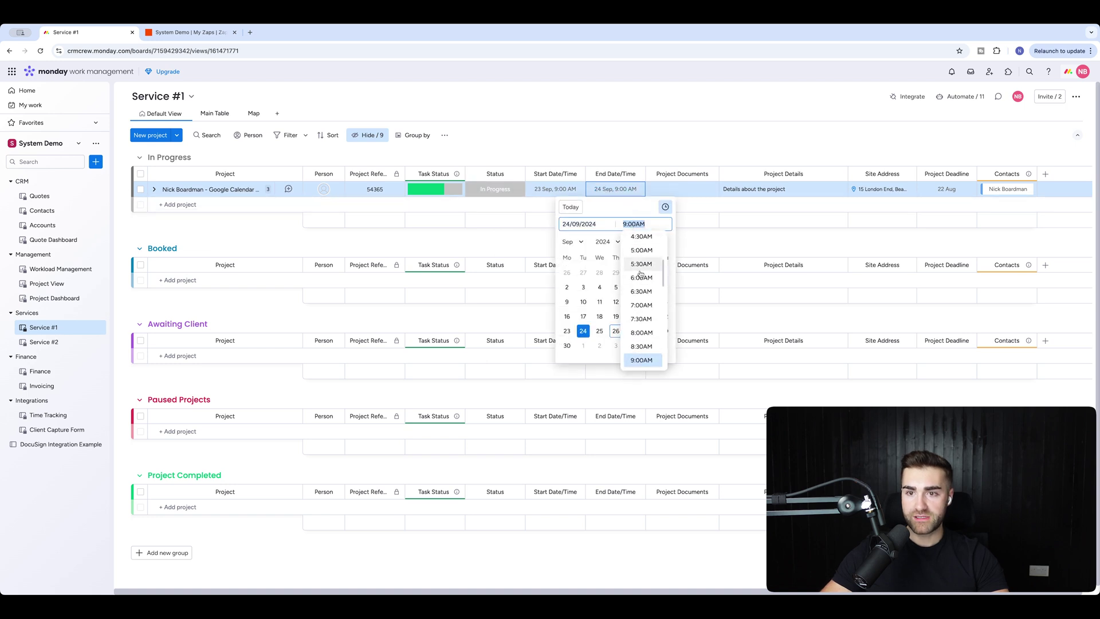
pyautogui.click(642, 332)
pyautogui.click(632, 149)
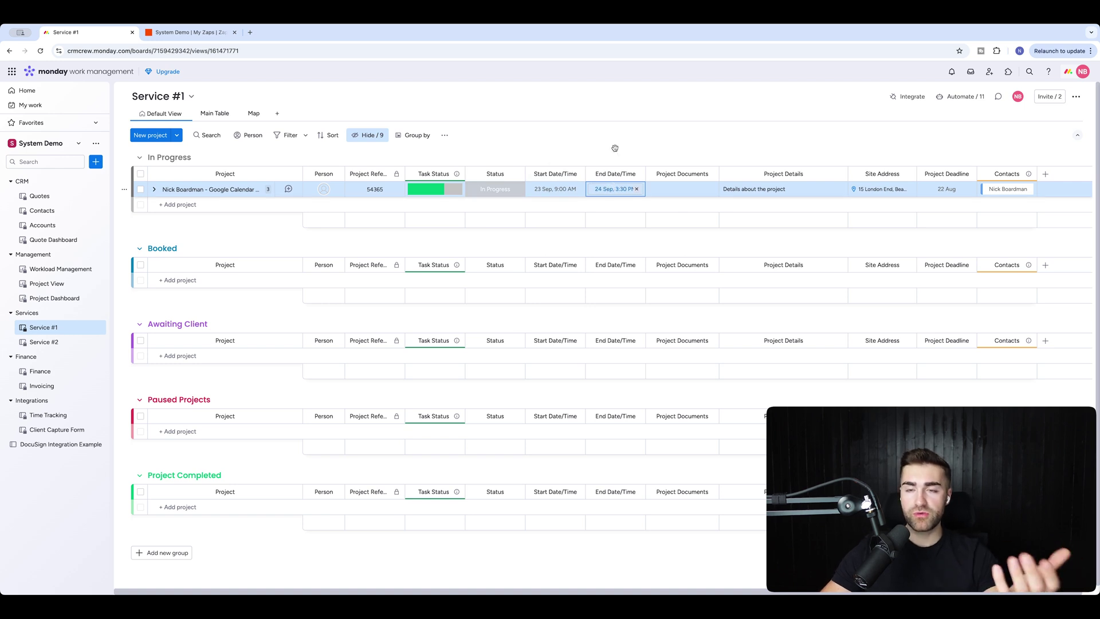
pyautogui.click(492, 192)
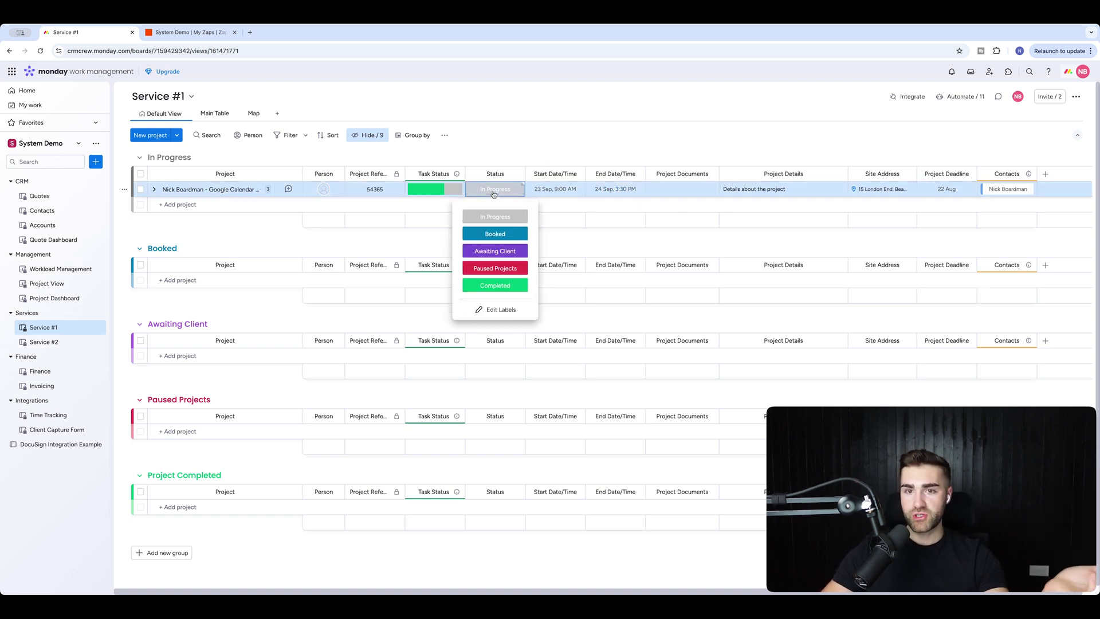
pyautogui.click(516, 140)
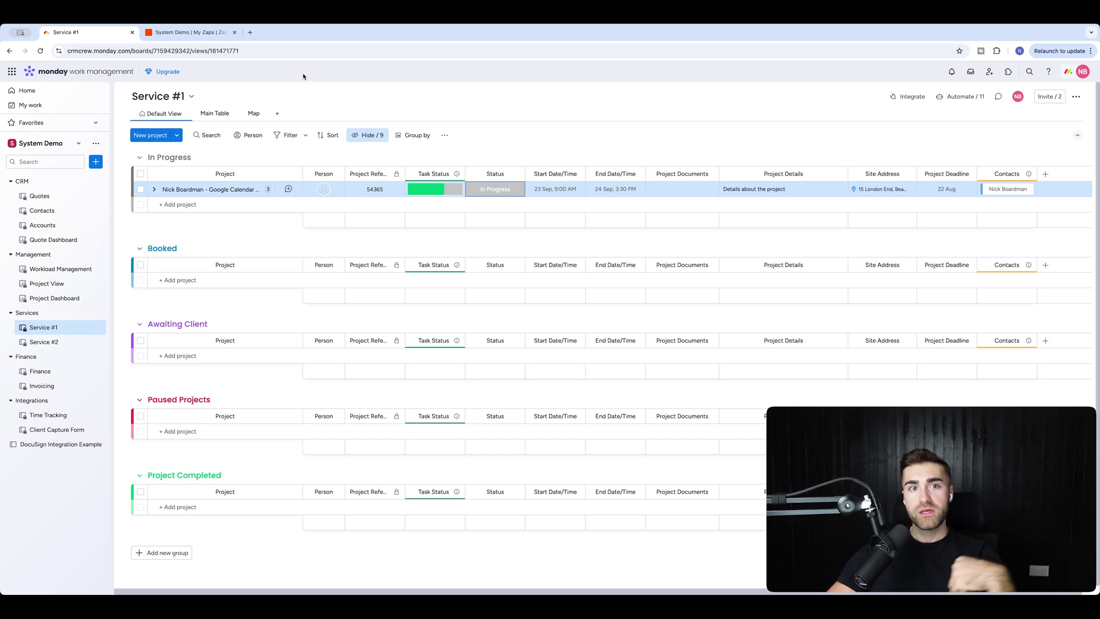
# Switch to Zapier and browse the list of connected apps.
pyautogui.click(185, 32)
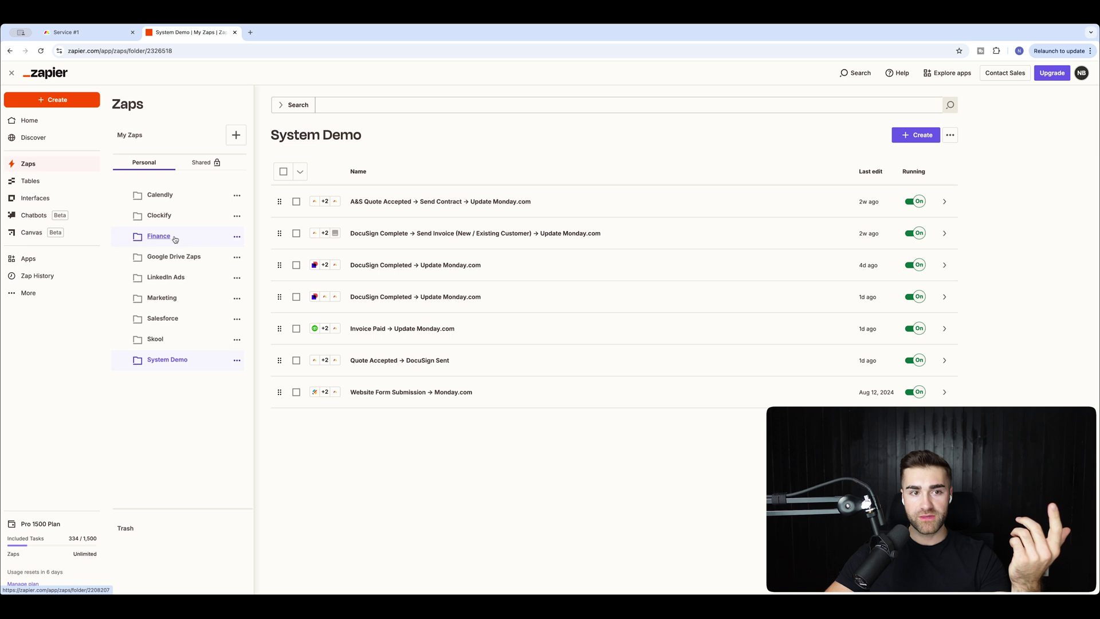
pyautogui.click(36, 259)
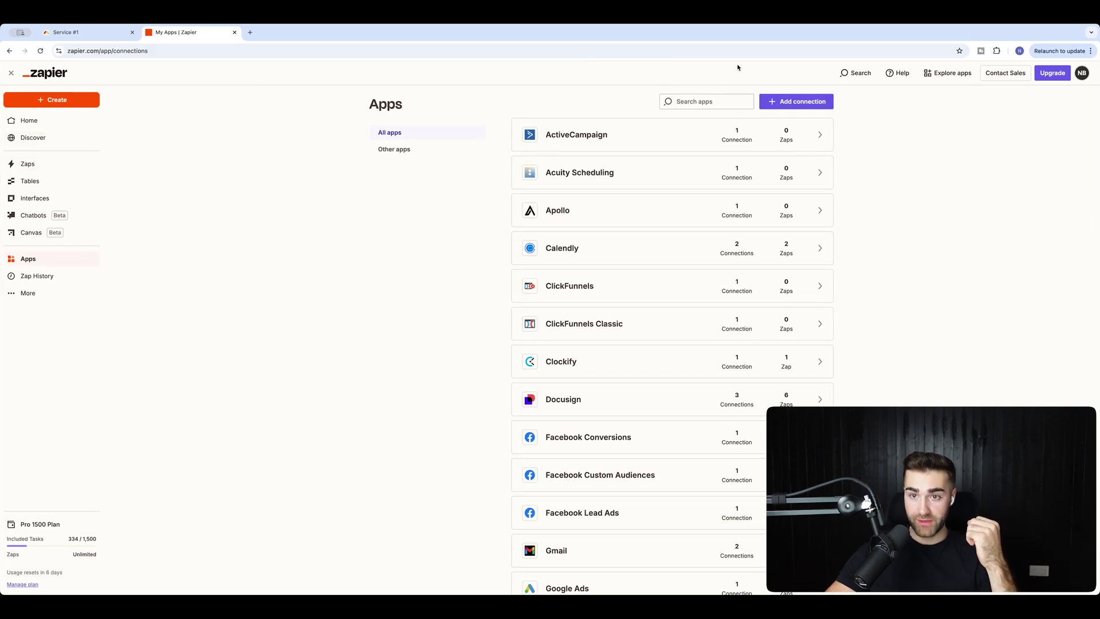
pyautogui.scroll(-6, 740, 394)
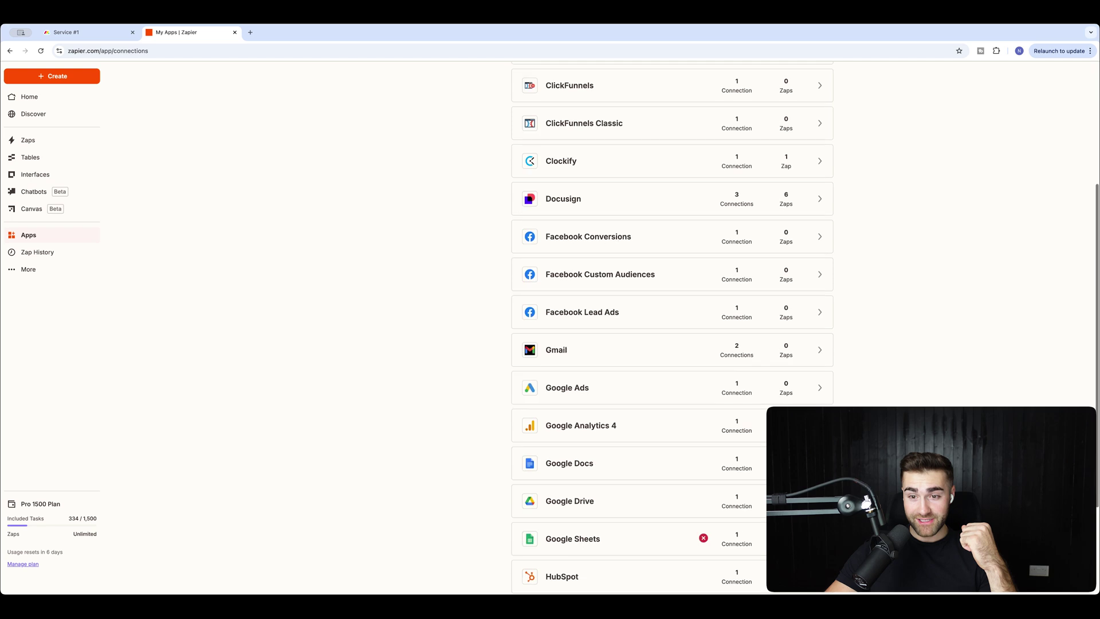
pyautogui.scroll(6, 740, 394)
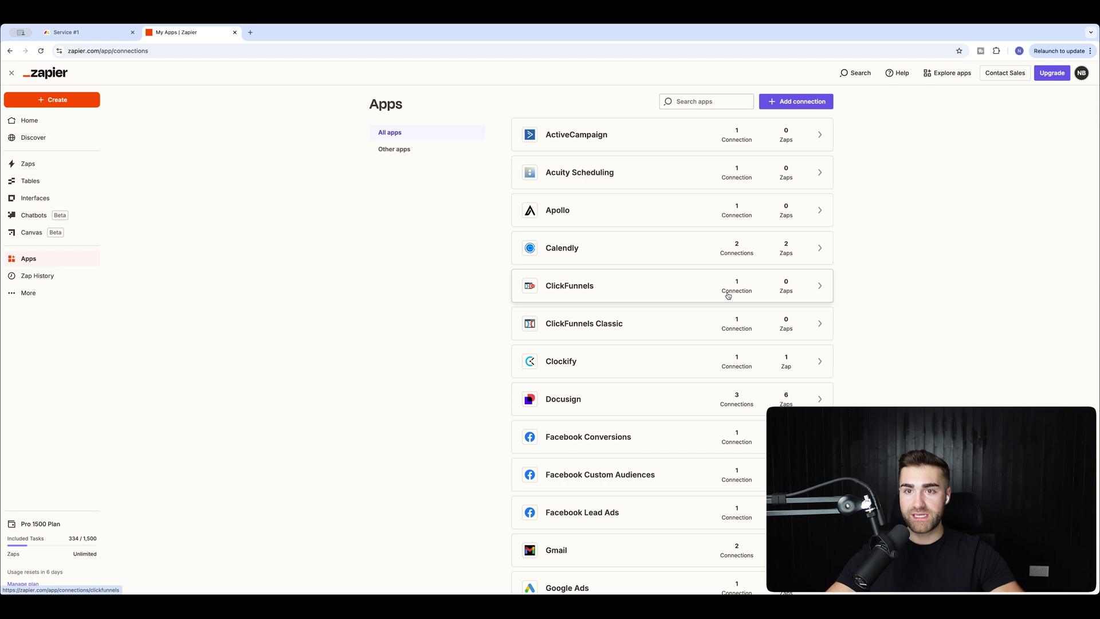
# Add a new app connection for Google Calendar and dismiss the notification.
pyautogui.click(798, 103)
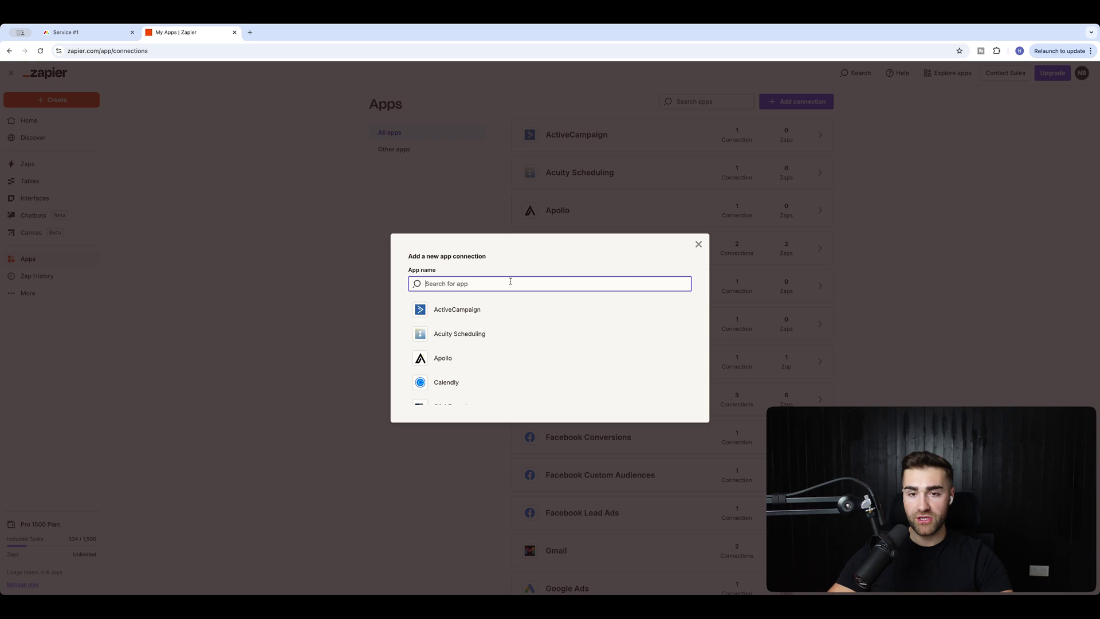
pyautogui.write('google ')
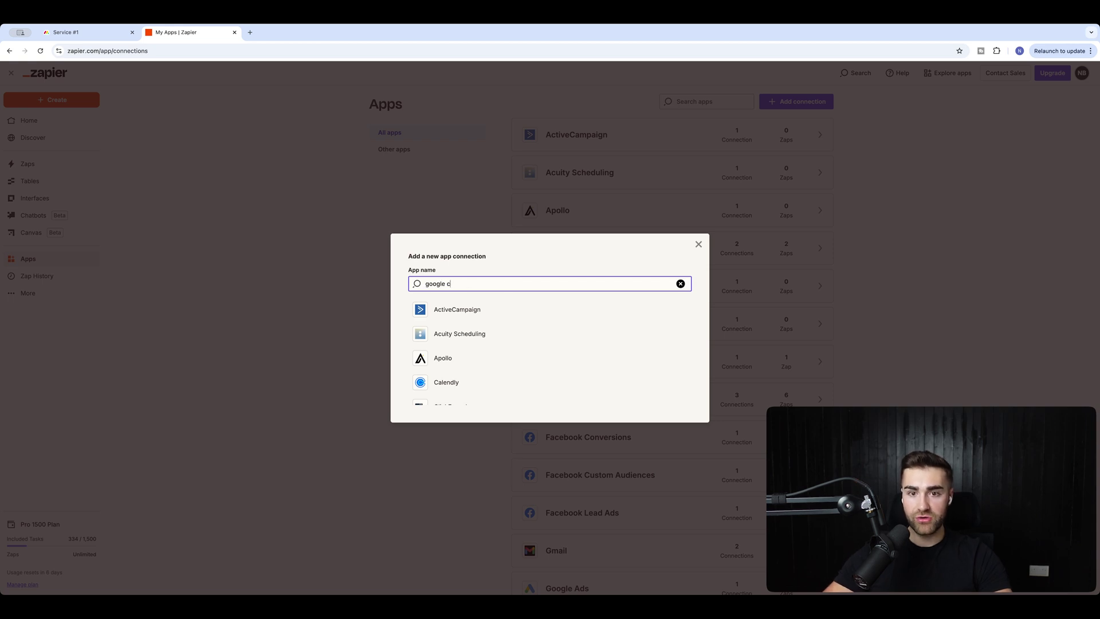
pyautogui.write('cal')
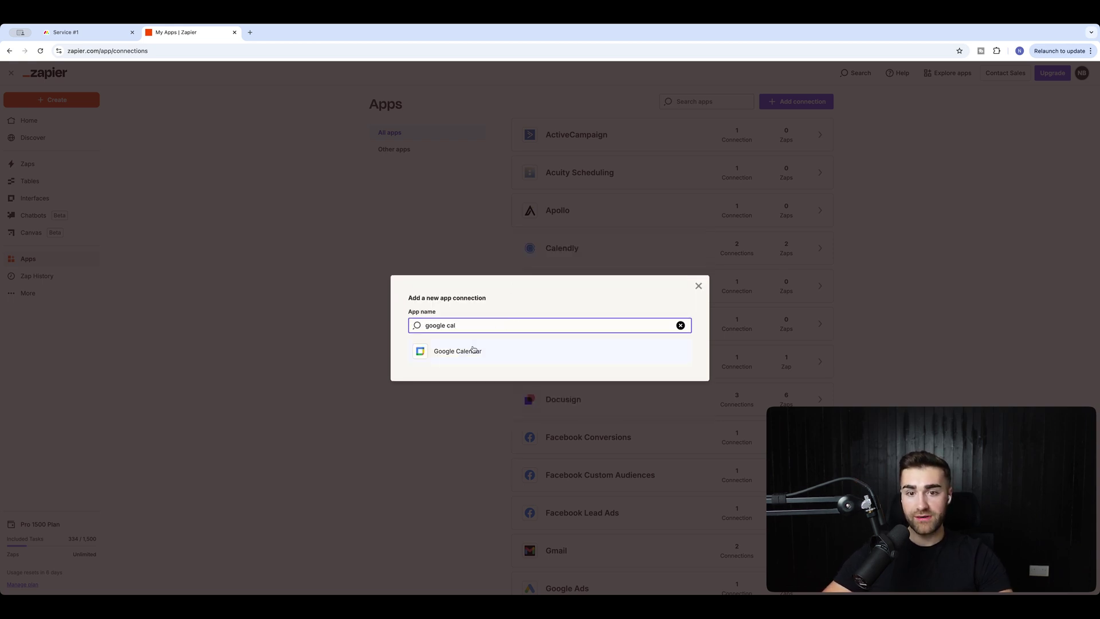
pyautogui.click(473, 350)
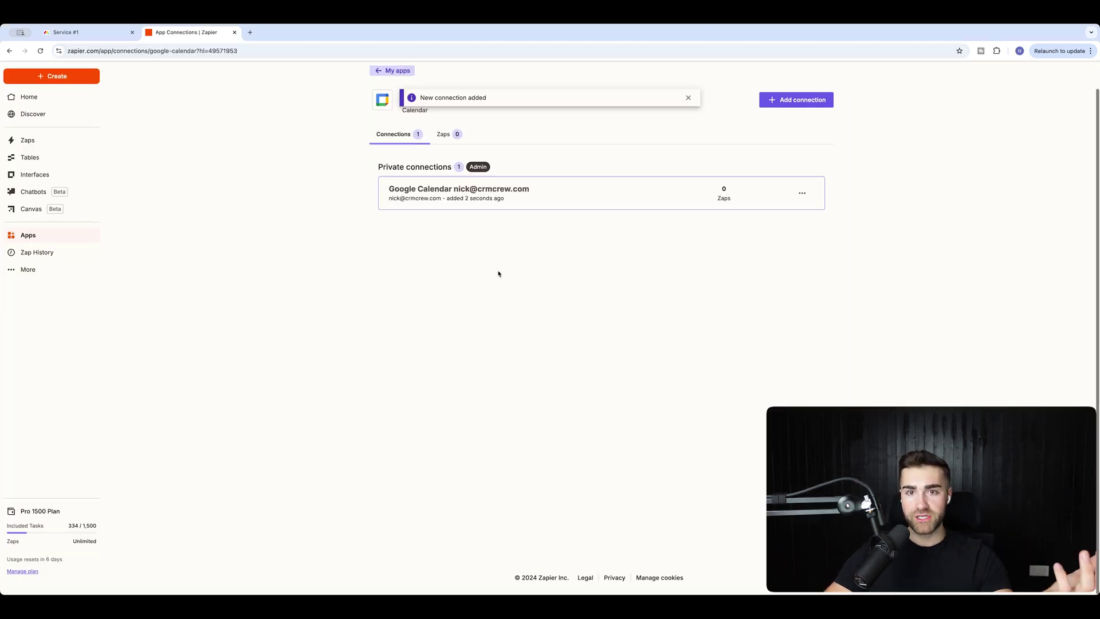
pyautogui.click(690, 101)
# Return to the list of connected apps and search for monday.com as a new app connection.
pyautogui.click(395, 71)
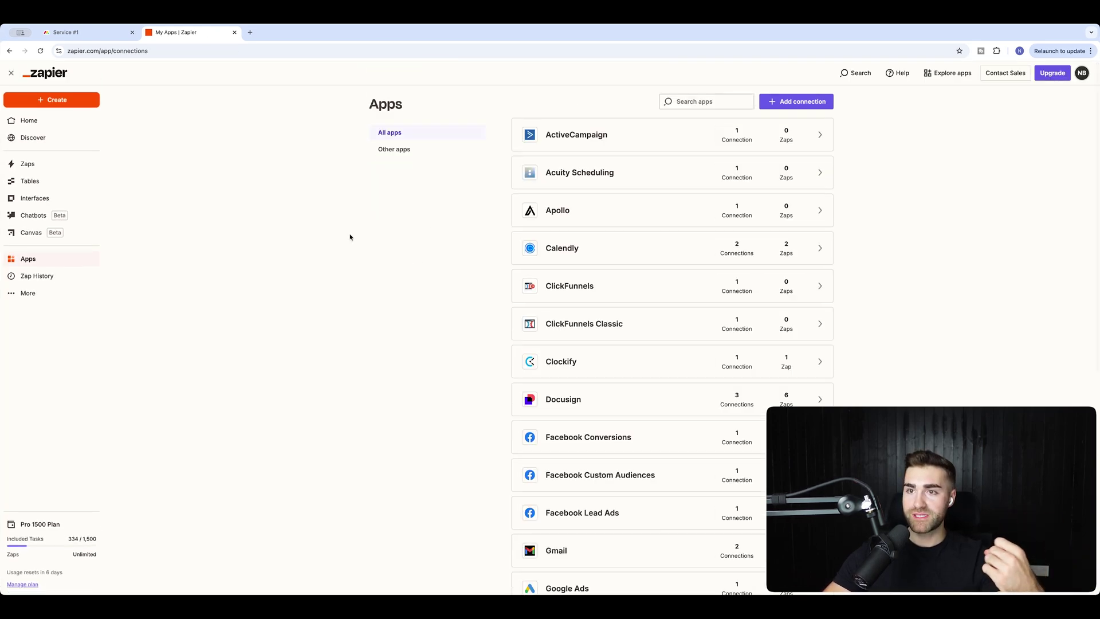
pyautogui.click(819, 104)
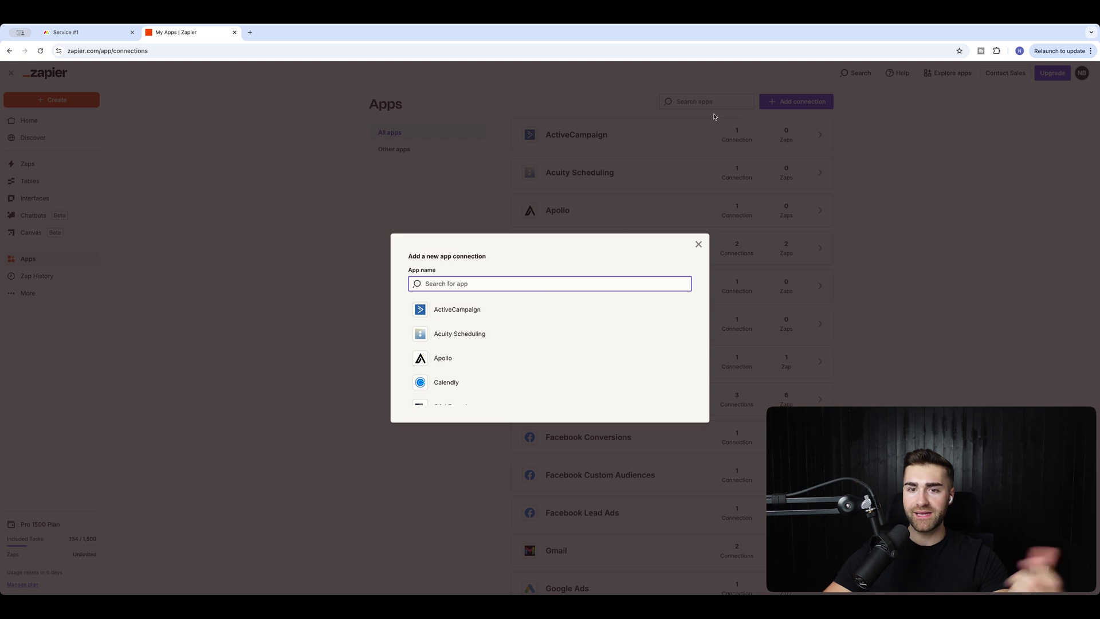
pyautogui.write('monday.com')
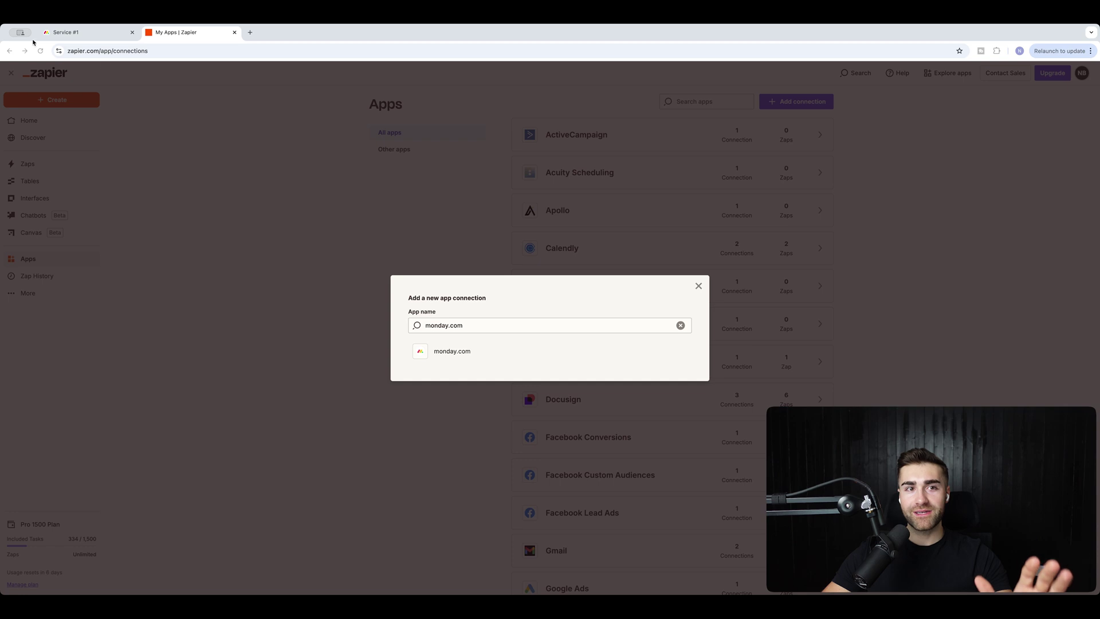
# Switch to monday.com and open the personal API token page under the account's administration connections.
pyautogui.click(79, 35)
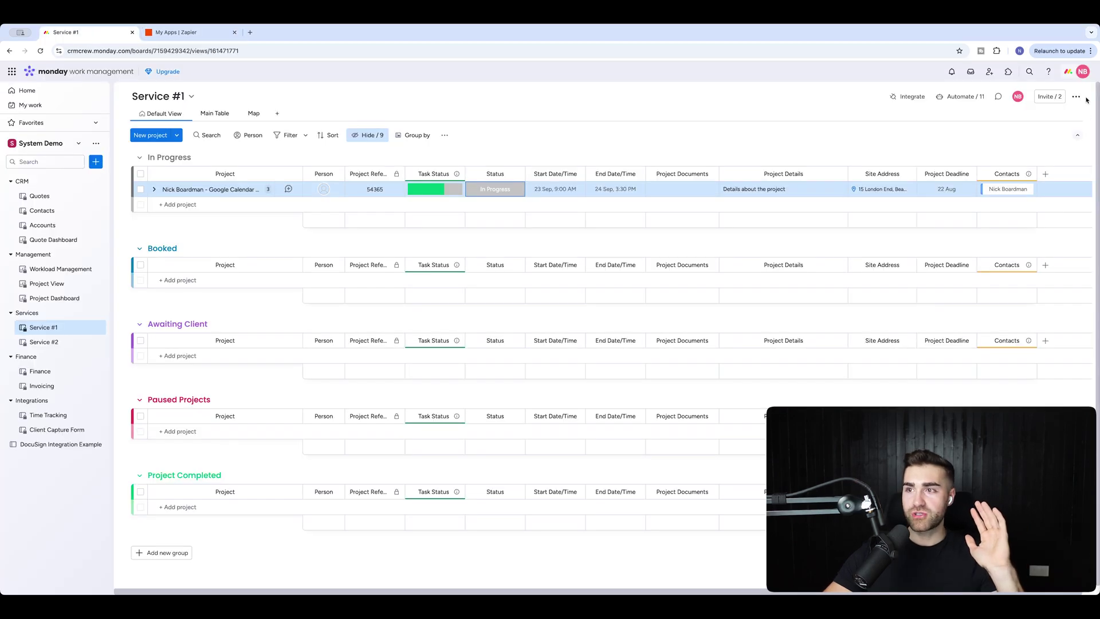
pyautogui.click(1082, 72)
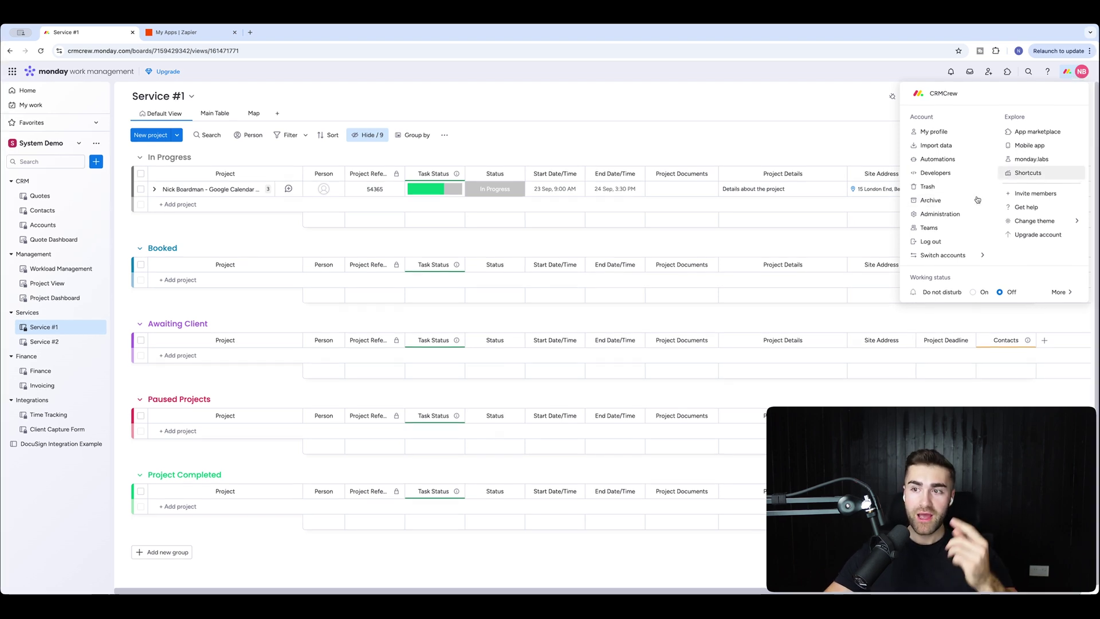
pyautogui.click(941, 214)
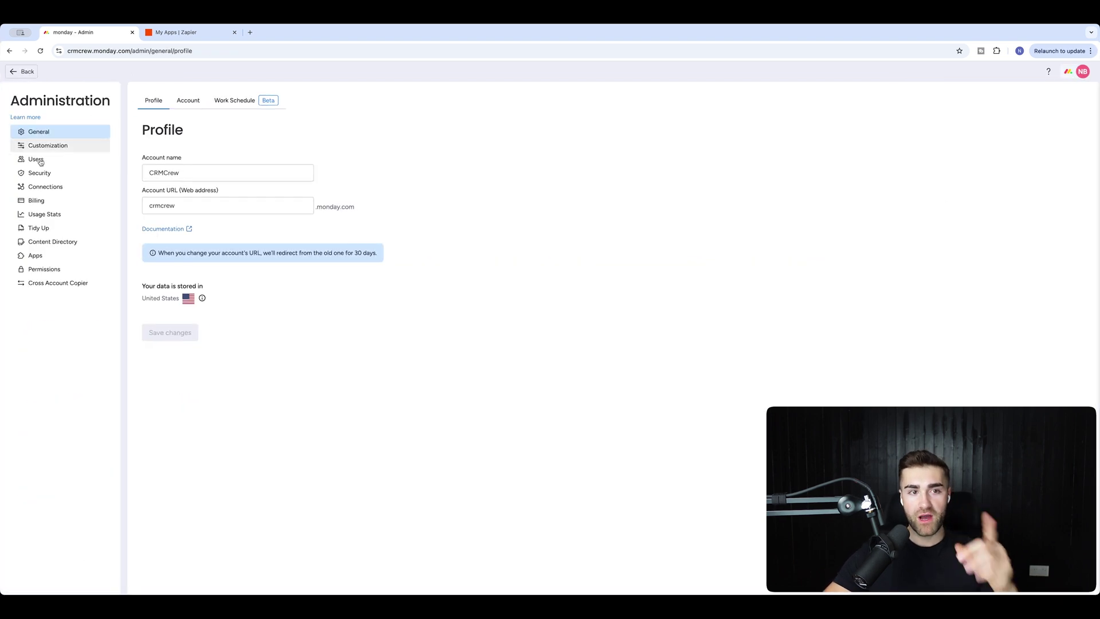
pyautogui.click(42, 188)
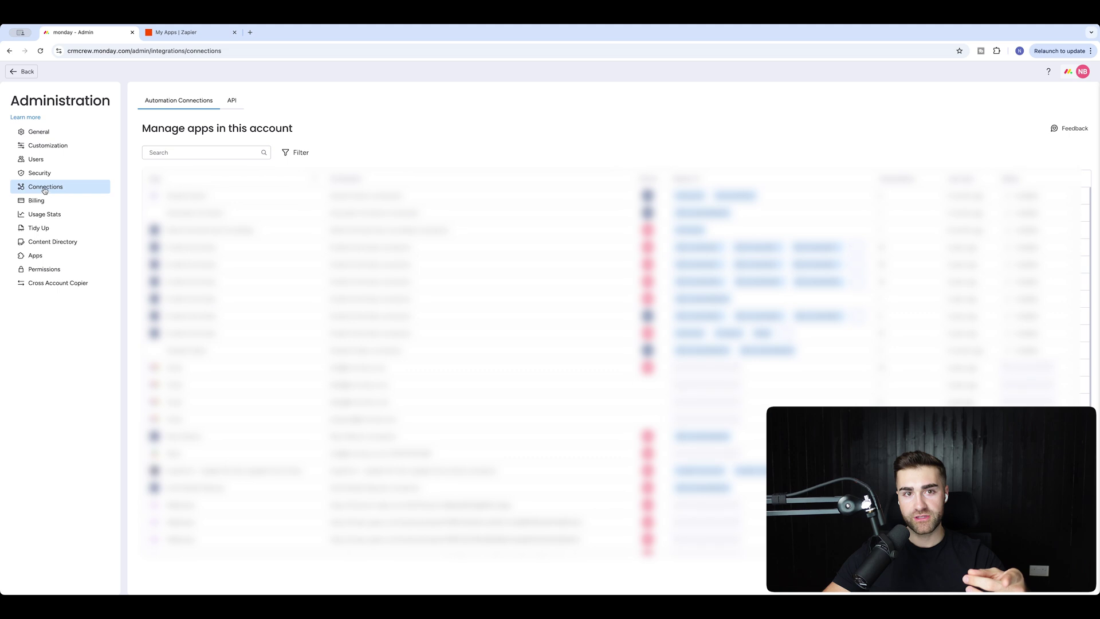
pyautogui.click(229, 101)
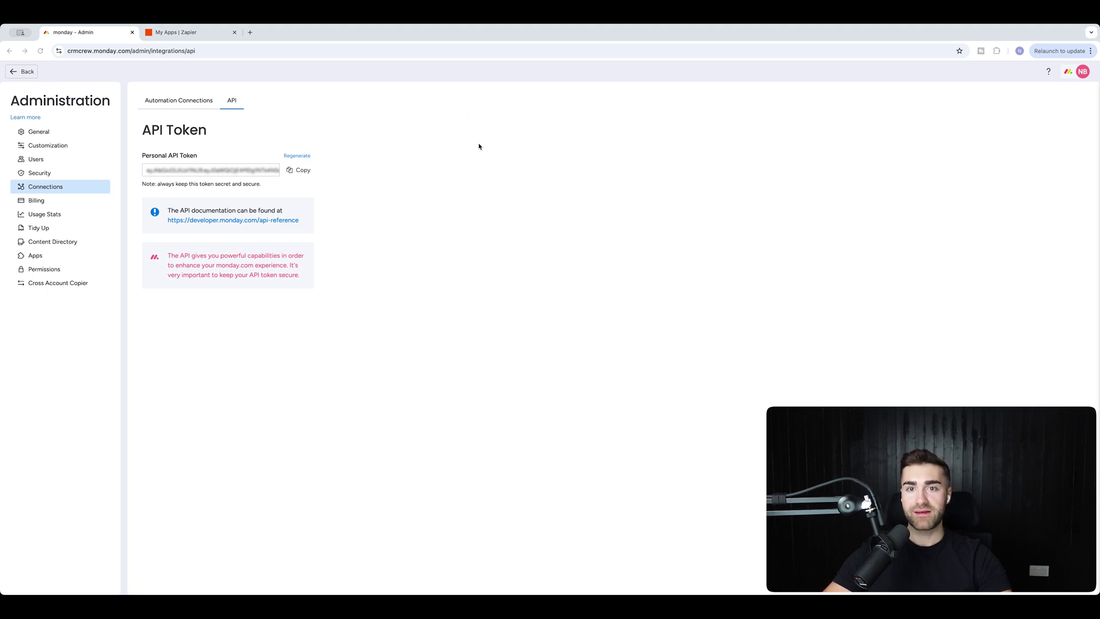
# Return to Zapier, dismiss the new connection dialog and create a new Zap in the System Demo folder.
pyautogui.press('super+Tab')
pyautogui.hotkey('ctrl', 'Tab')
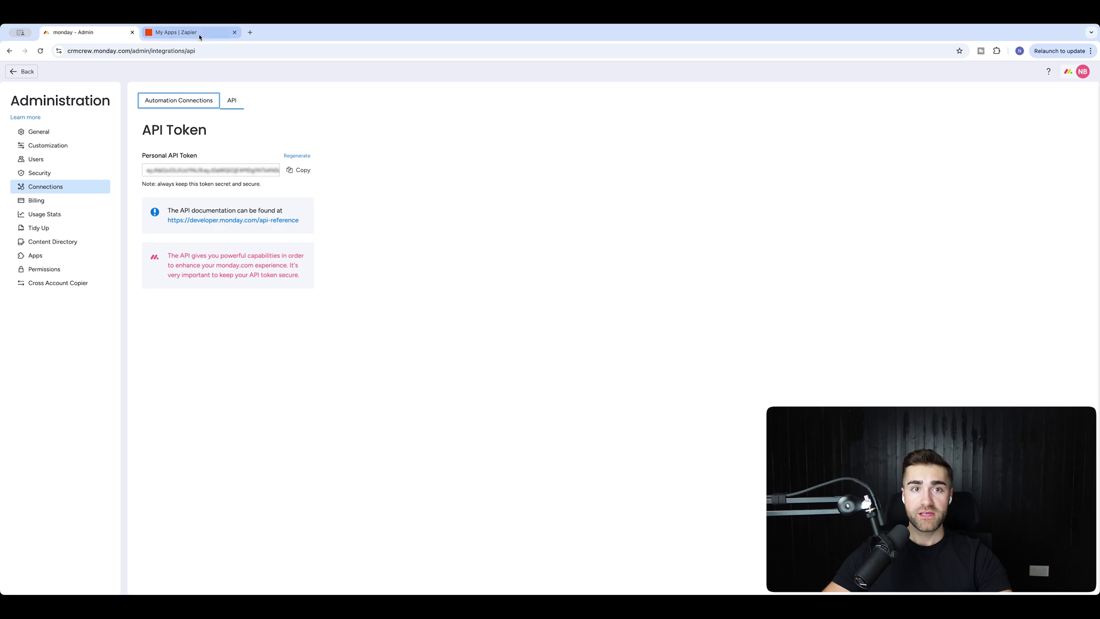
pyautogui.click(698, 286)
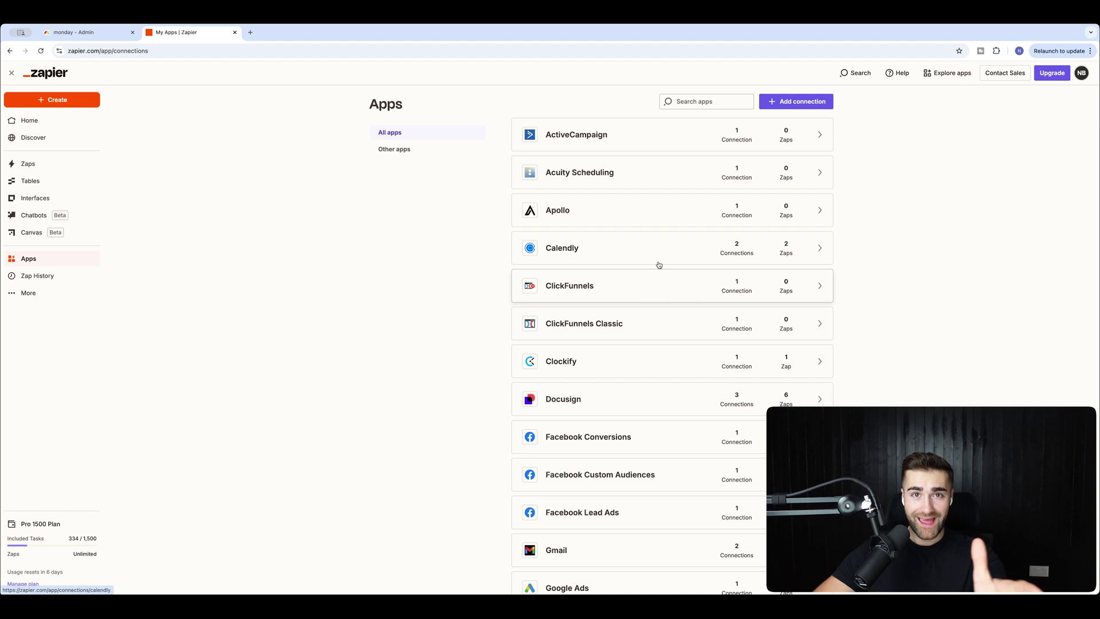
pyautogui.click(28, 164)
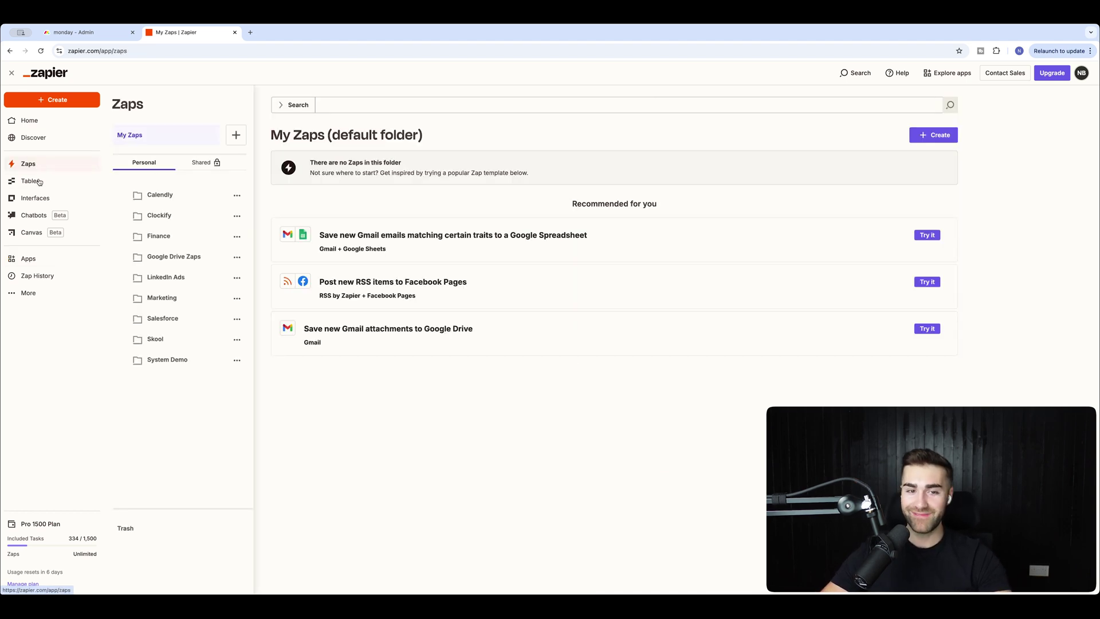
pyautogui.click(170, 361)
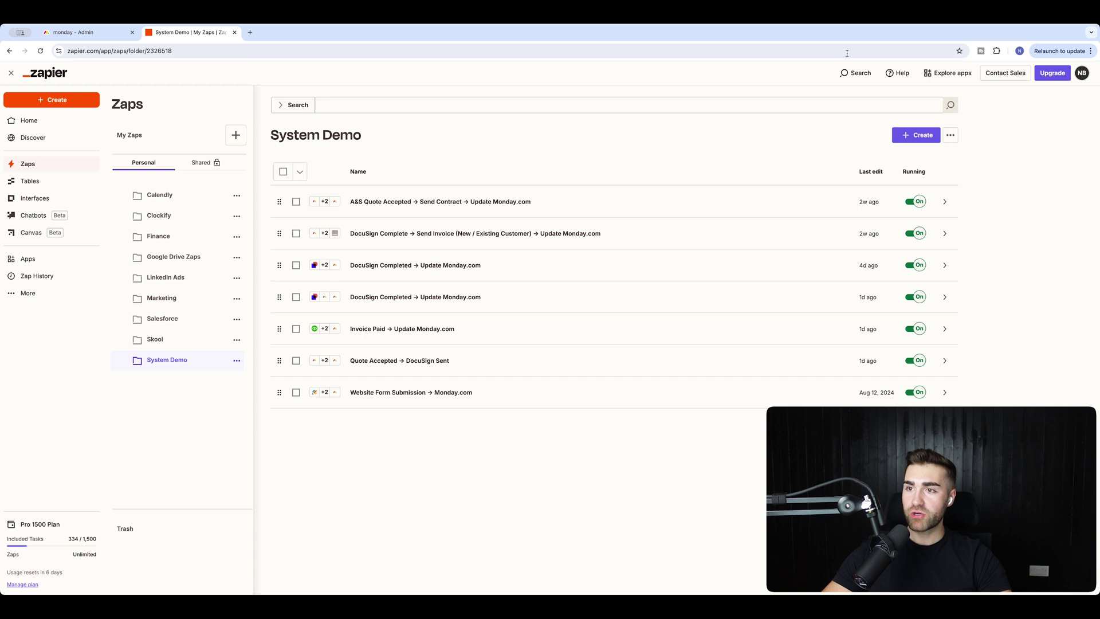
pyautogui.click(908, 142)
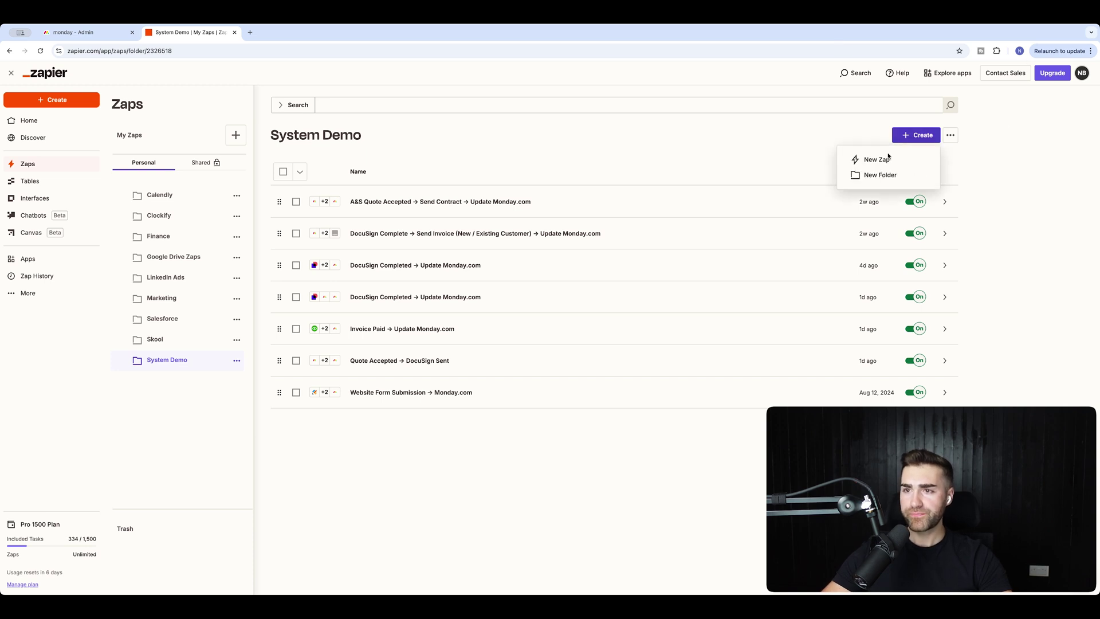
pyautogui.click(866, 161)
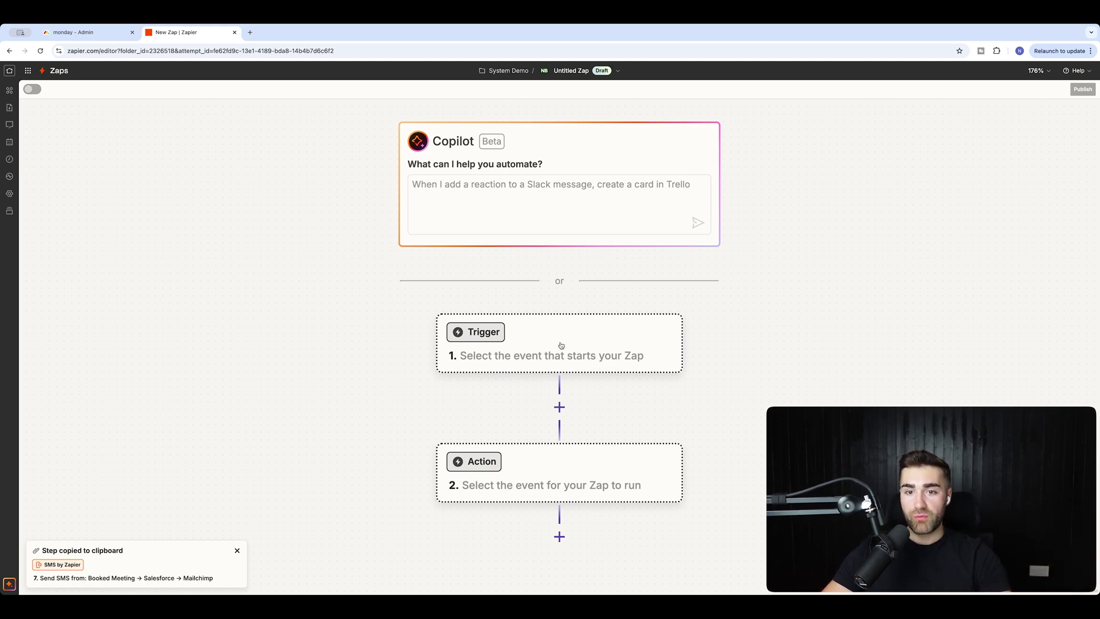
# Examine the project's available Status labels on the monday.com Service #1 board, then return to the Zap.
pyautogui.click(539, 335)
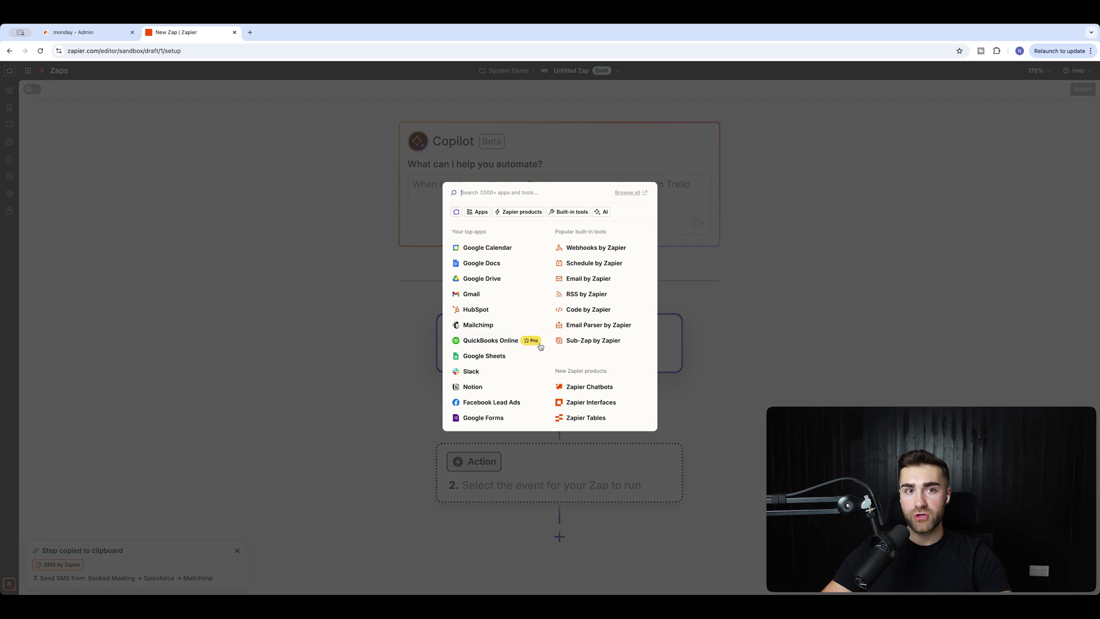
pyautogui.click(73, 32)
pyautogui.click(20, 71)
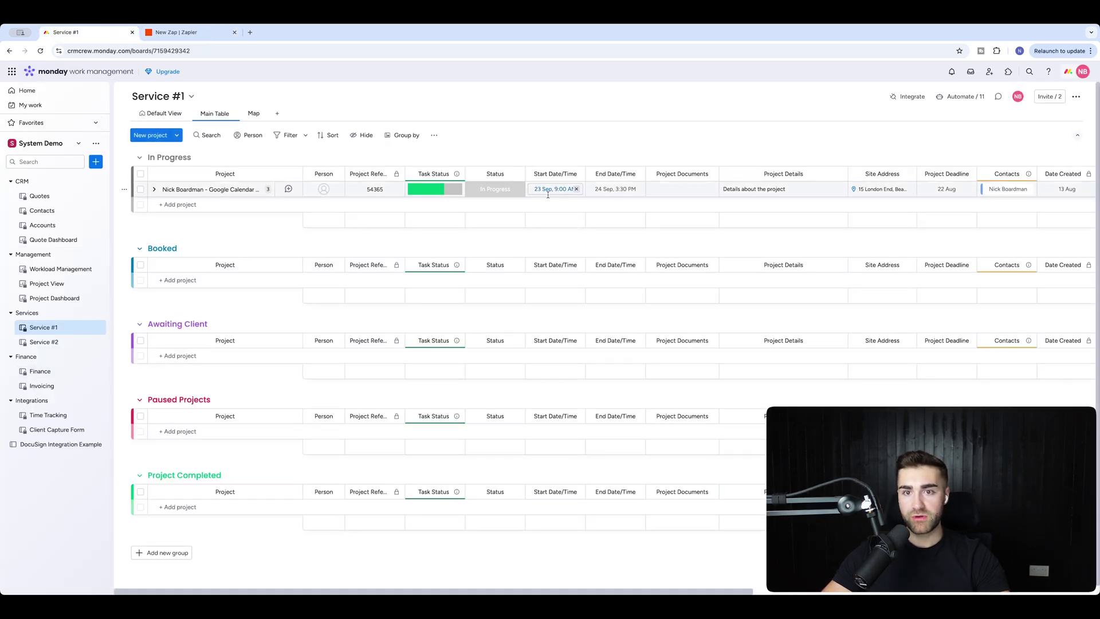
pyautogui.click(495, 189)
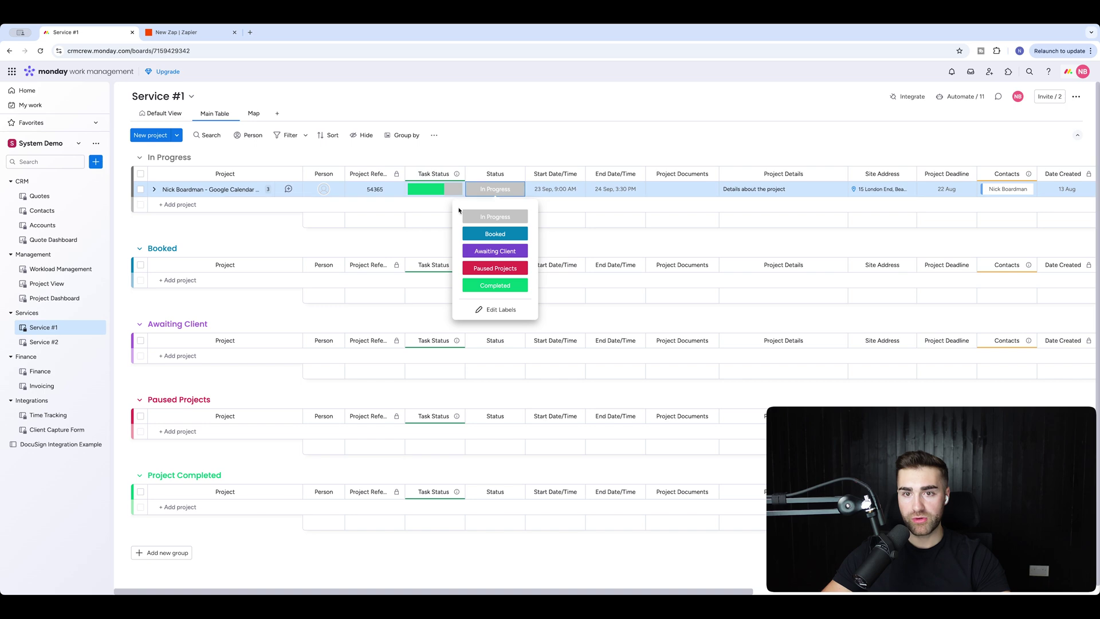
pyautogui.click(159, 35)
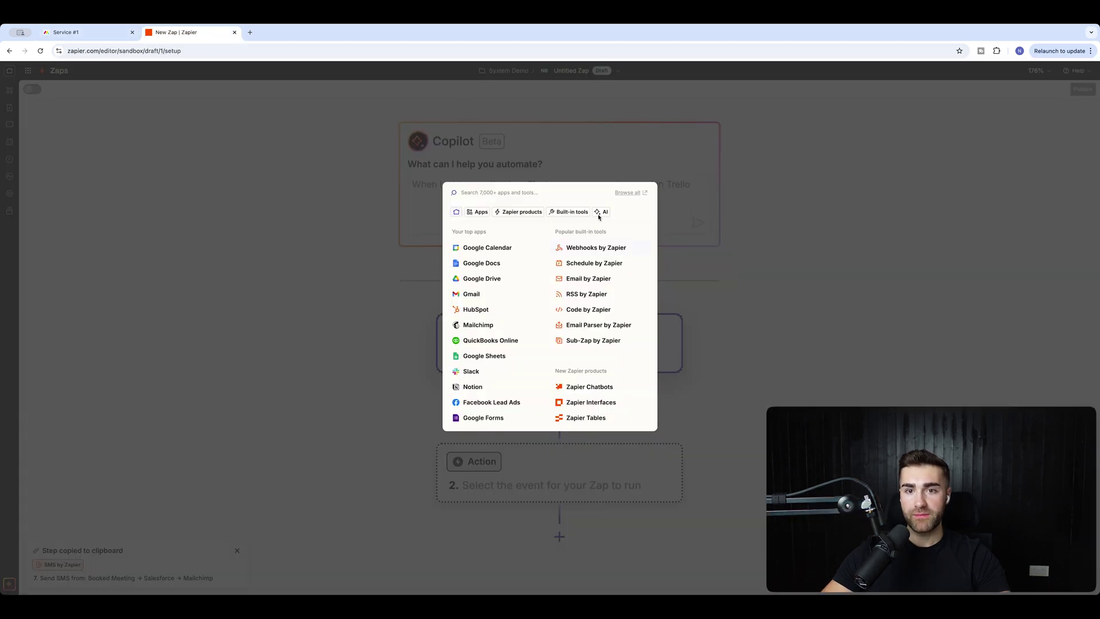
pyautogui.click(796, 300)
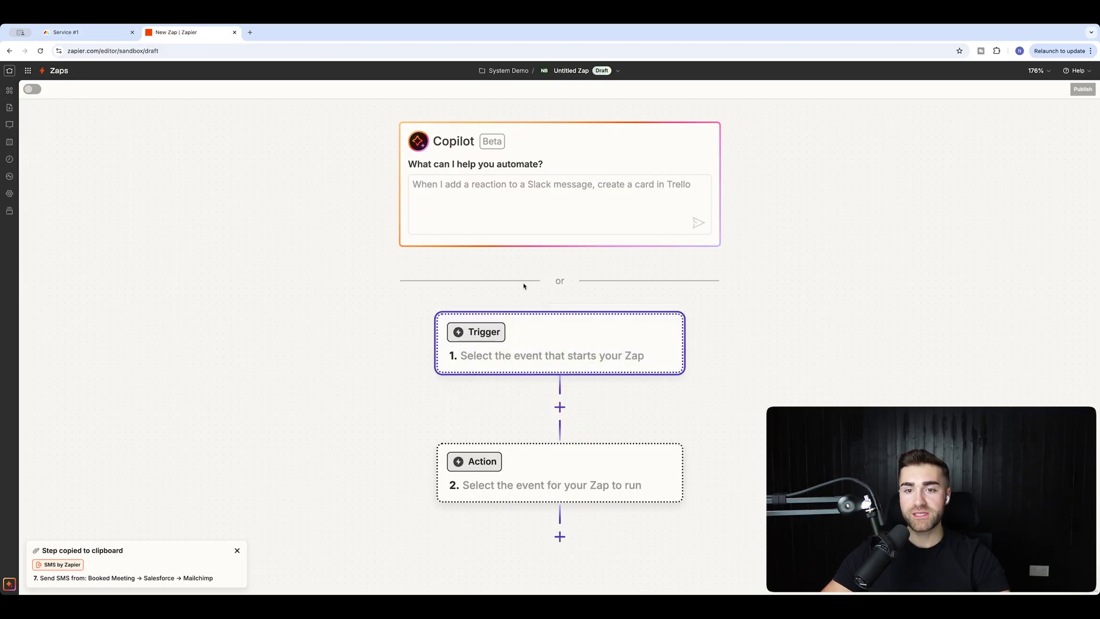
# Set monday.com as the Zap's trigger app and select the first listed monday.com account.
pyautogui.click(538, 346)
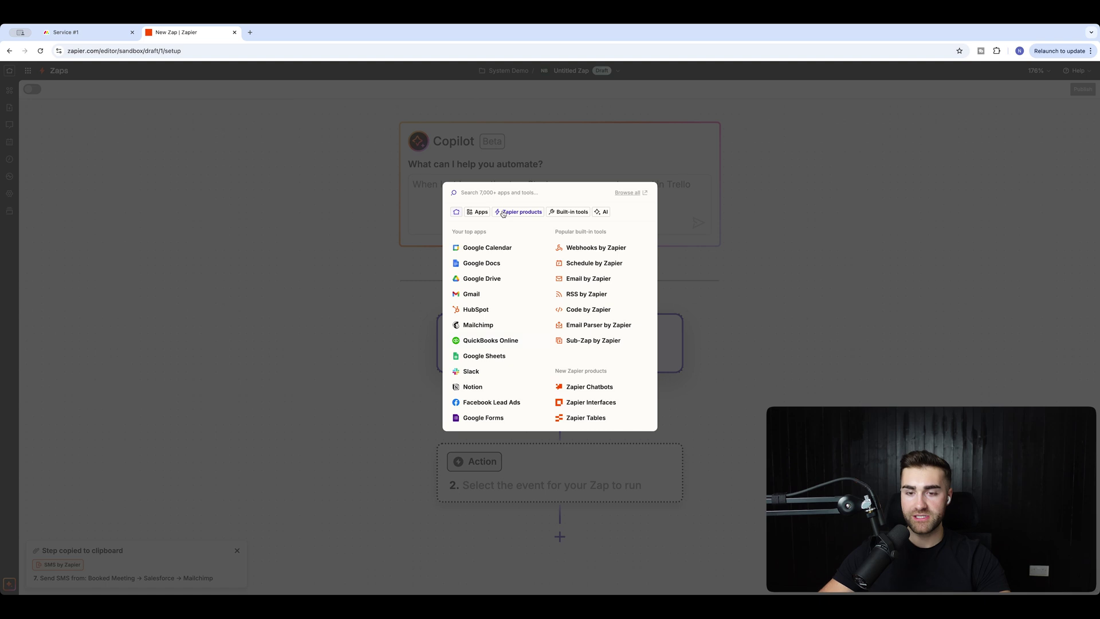
pyautogui.write('monday.copm')
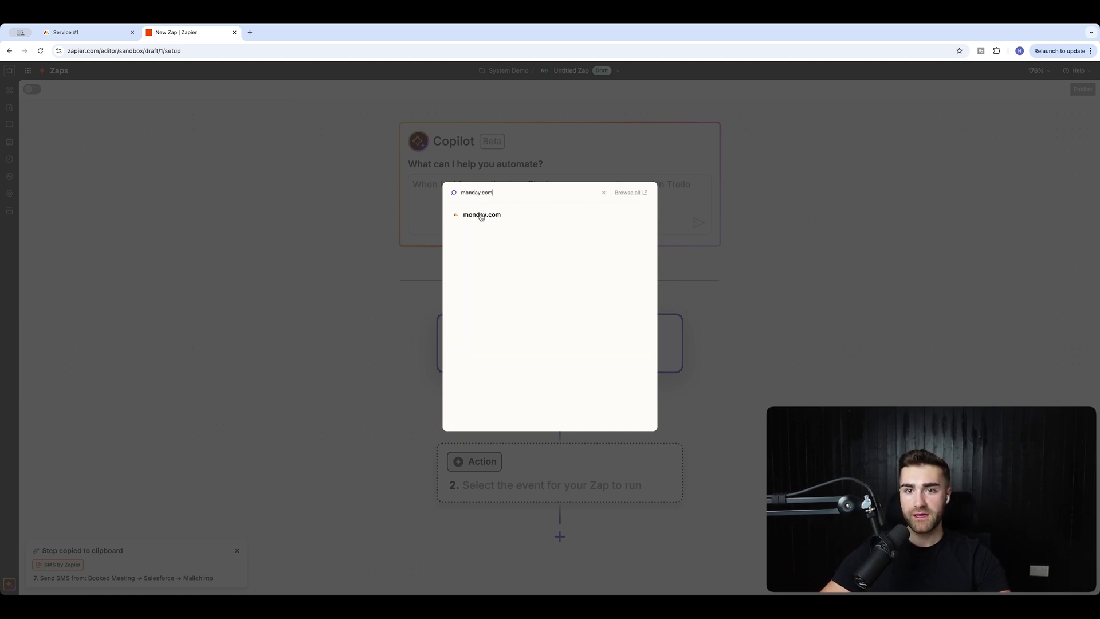
pyautogui.click(464, 220)
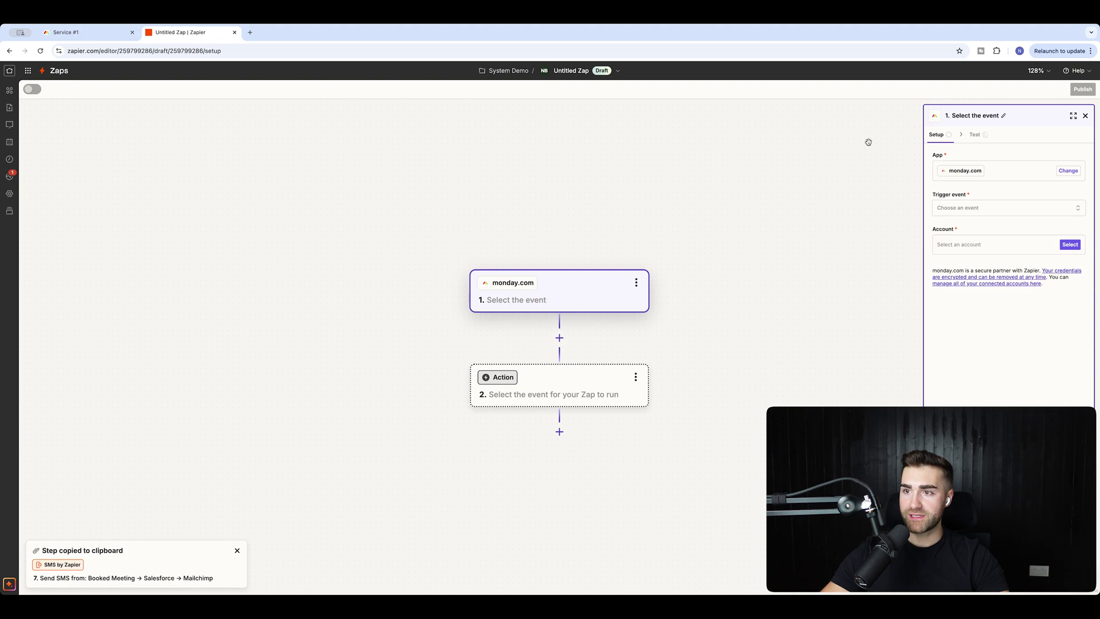
pyautogui.click(1070, 245)
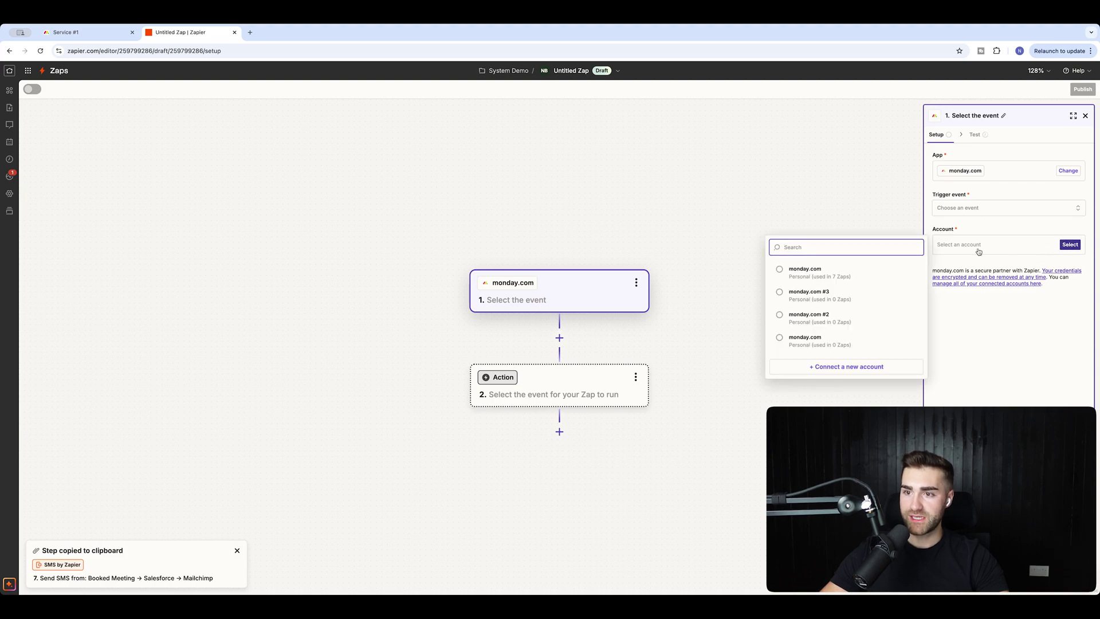
pyautogui.click(829, 270)
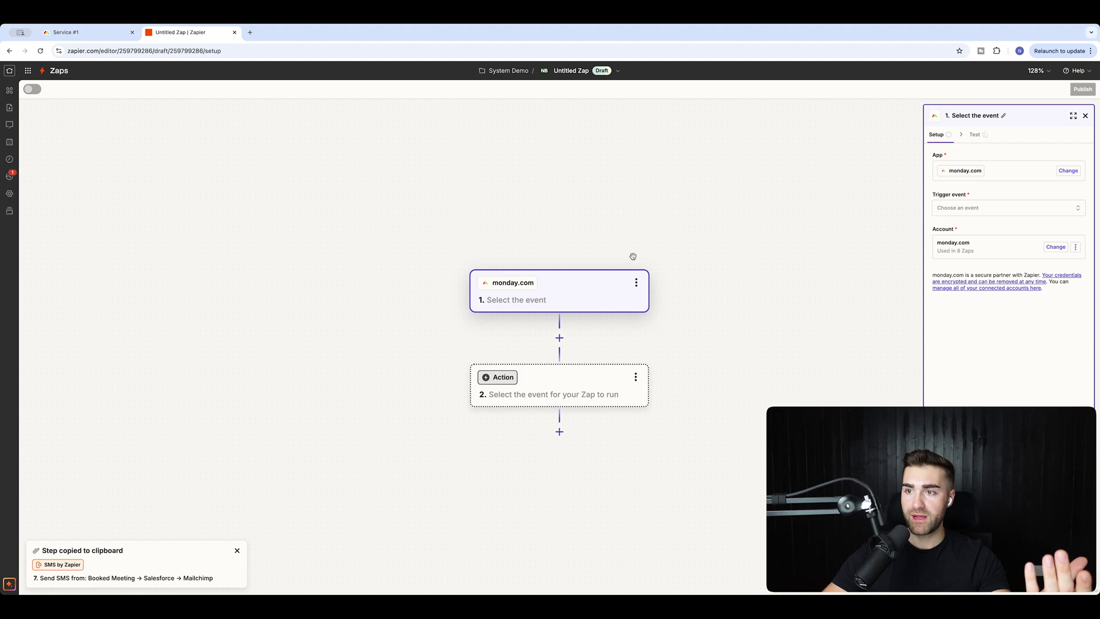
# Set the trigger event to Specific Columns Values Changed in Board.
pyautogui.click(947, 207)
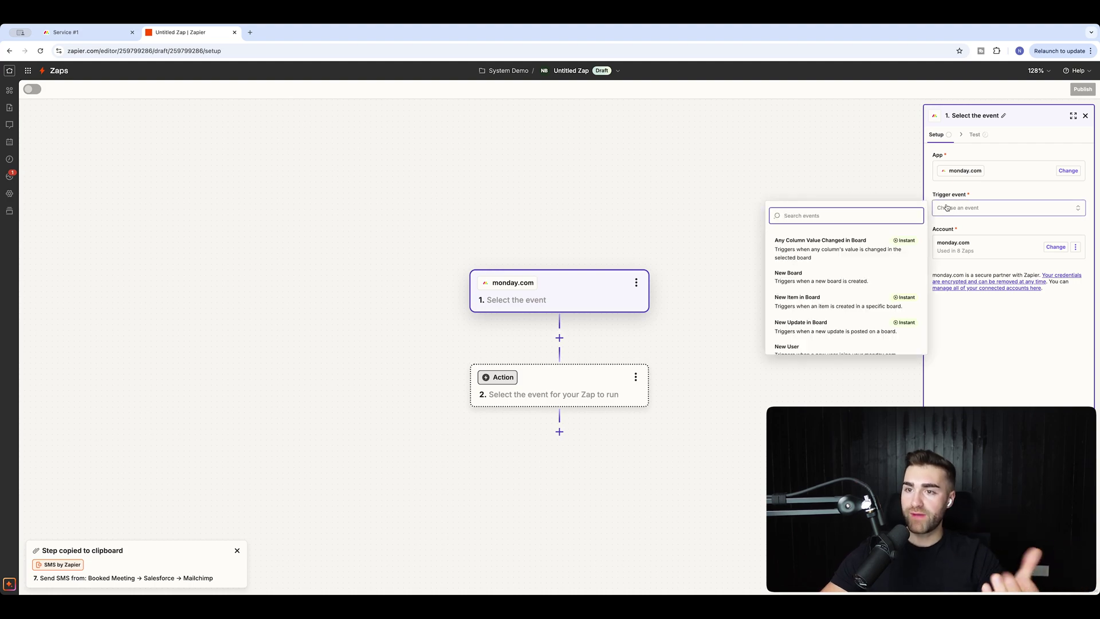
pyautogui.write('spei')
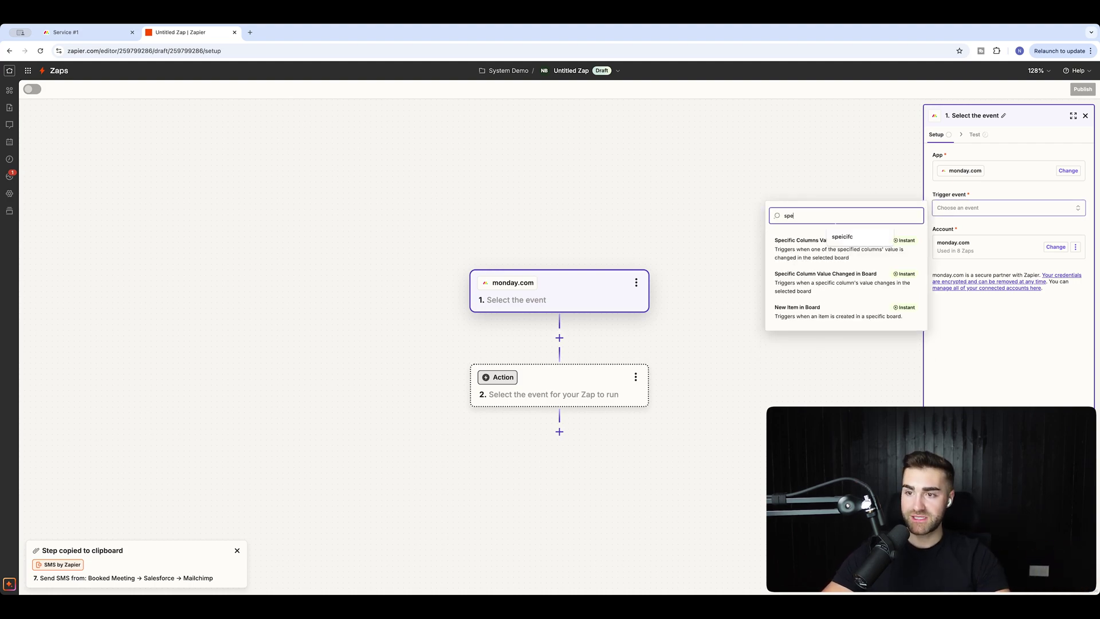
pyautogui.click(779, 252)
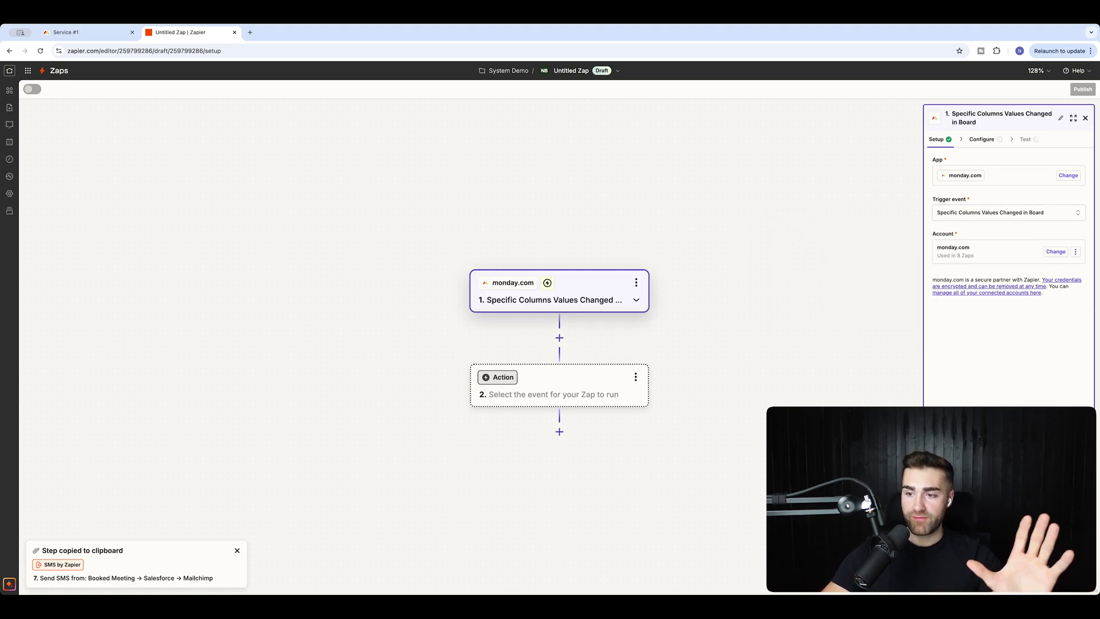
# Configure the trigger to watch the Status column of the Service #1 board.
pyautogui.click(1009, 576)
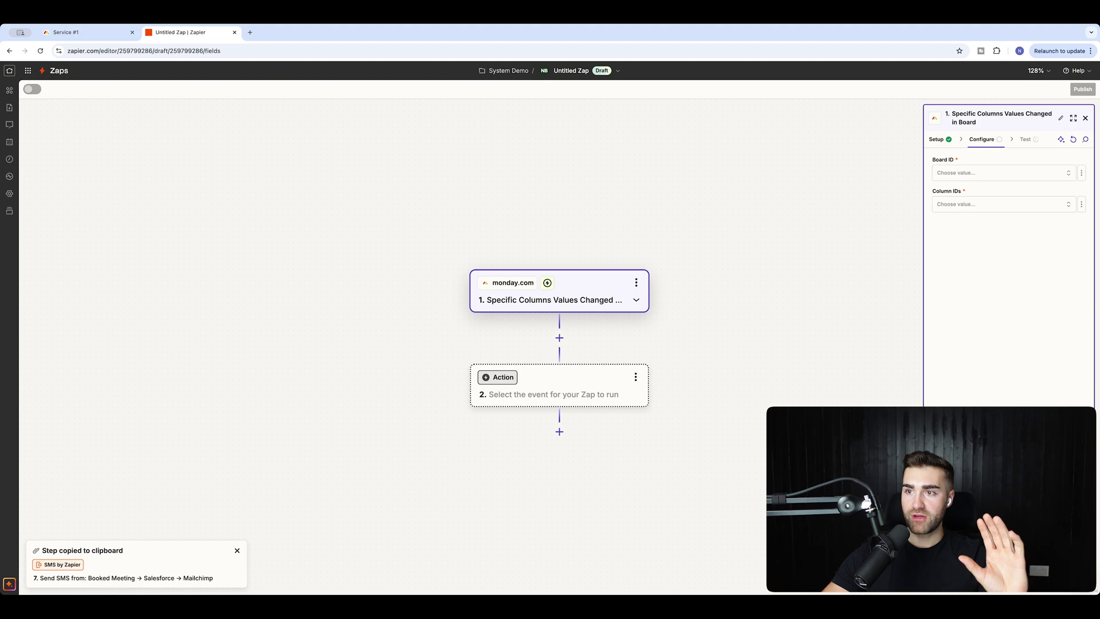
pyautogui.click(967, 172)
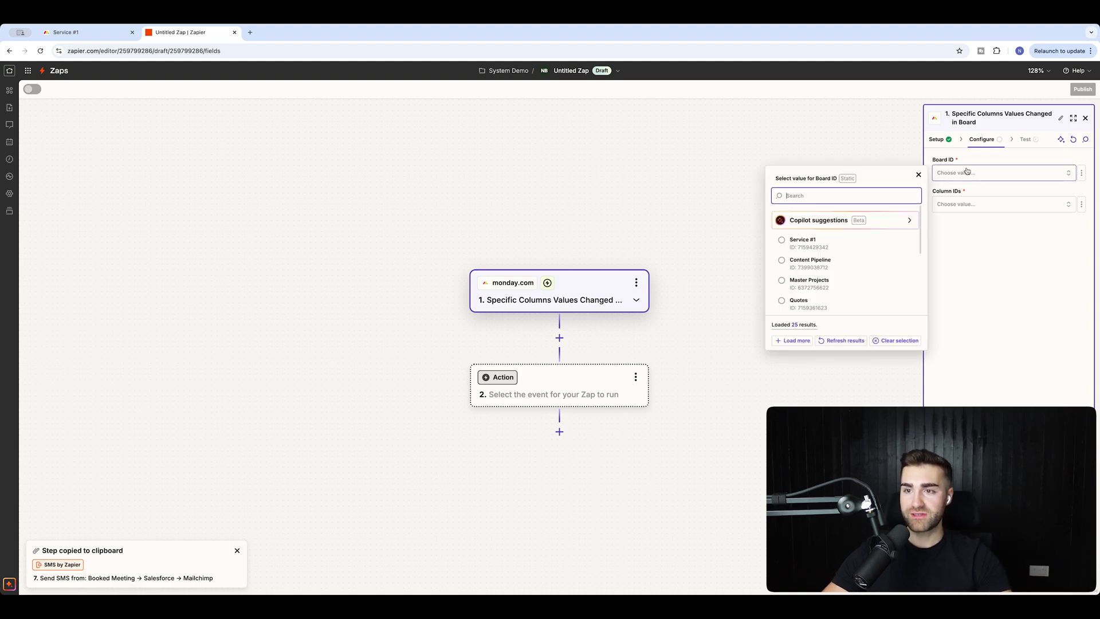
pyautogui.click(804, 245)
pyautogui.click(960, 205)
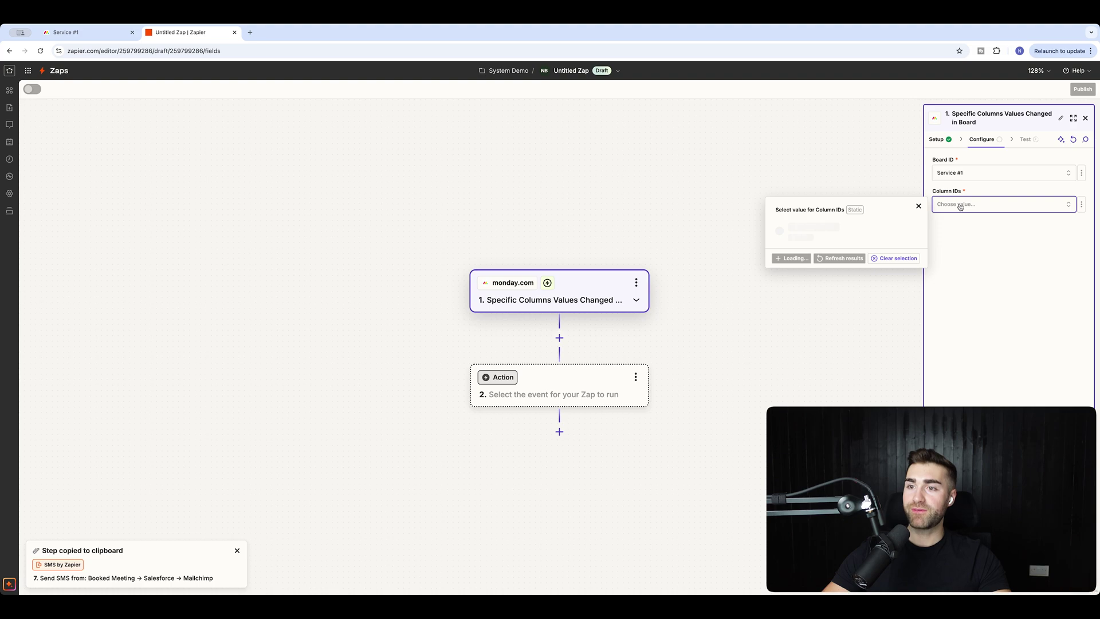
pyautogui.click(818, 314)
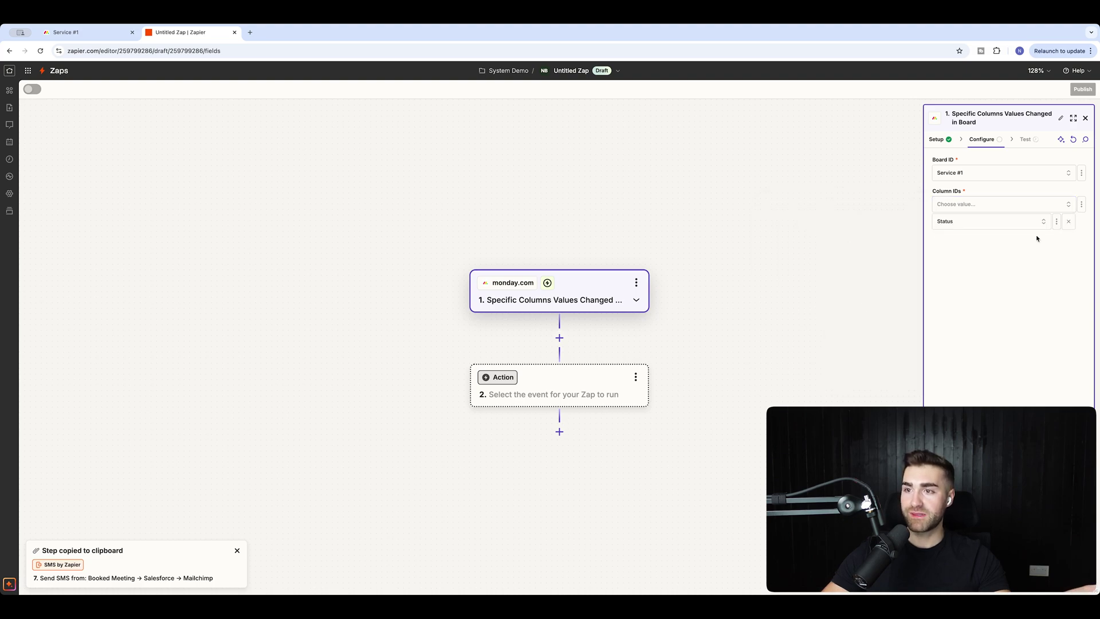
# Compare the project's Status on the monday.com Service #1 board with the trigger's test record in Zapier.
pyautogui.click(63, 33)
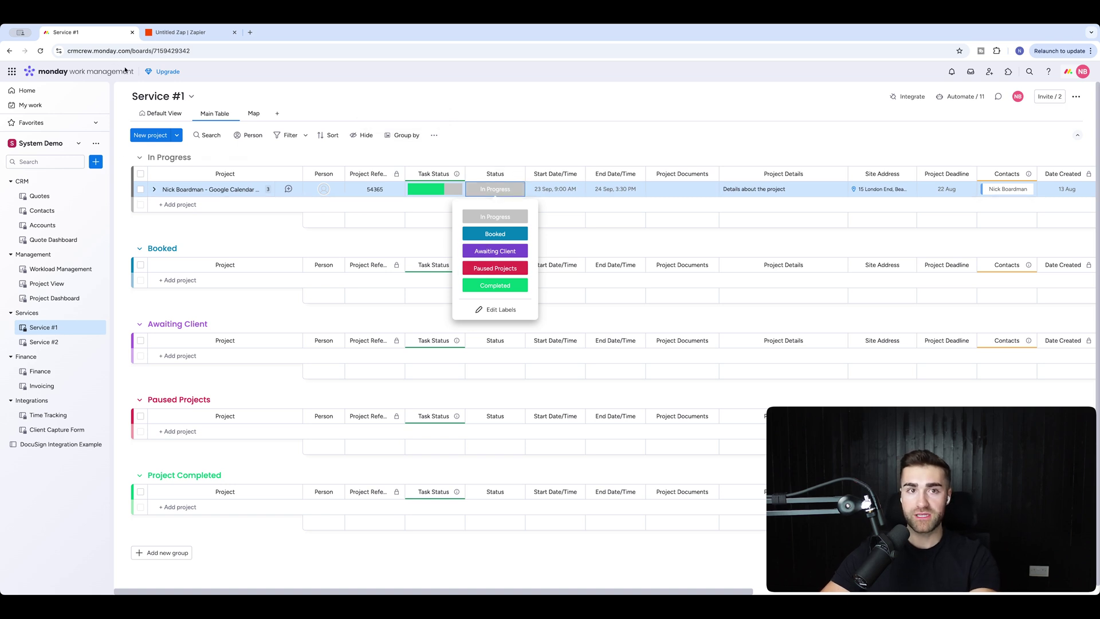
pyautogui.click(180, 32)
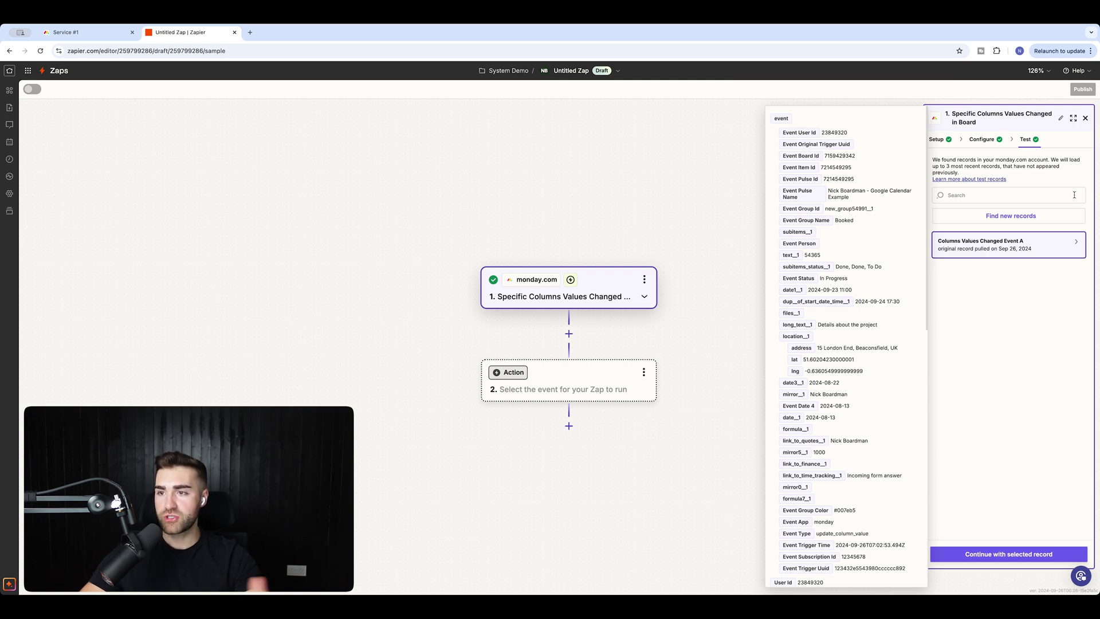
pyautogui.click(75, 32)
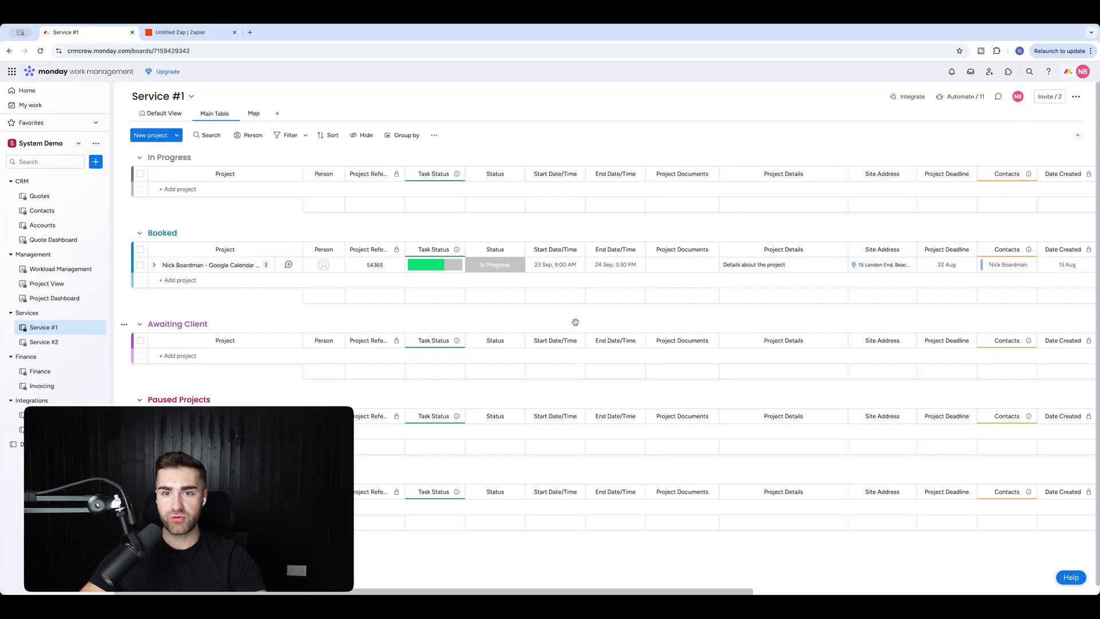
pyautogui.click(493, 267)
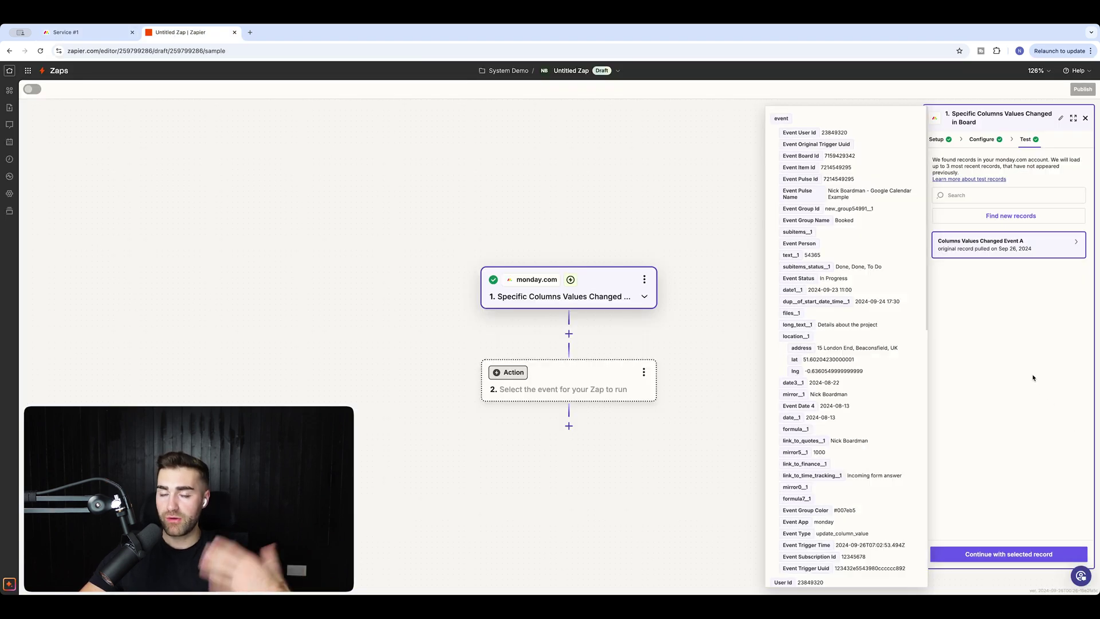
# Accept the selected trigger test record and set up the Zap's second step with Filter by Zapier.
pyautogui.click(1035, 379)
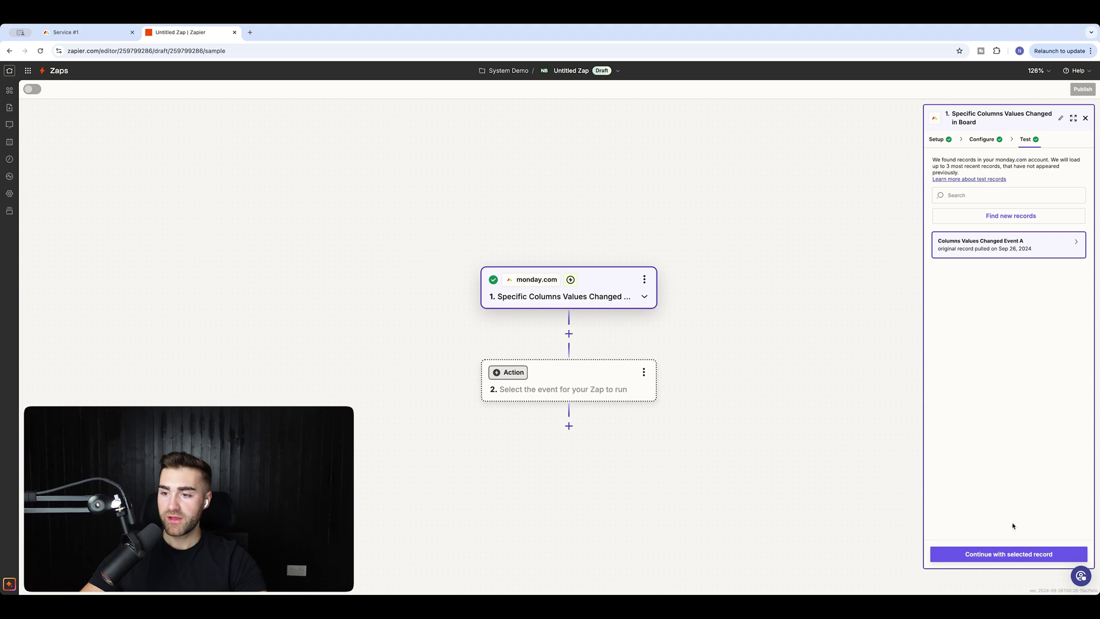
pyautogui.click(987, 559)
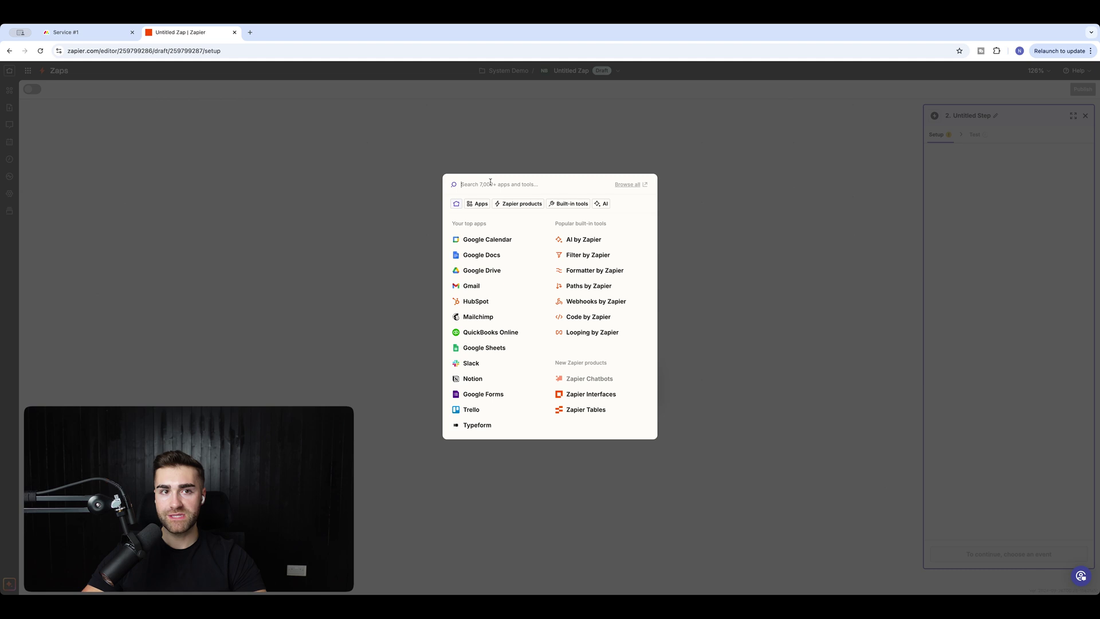
pyautogui.click(74, 34)
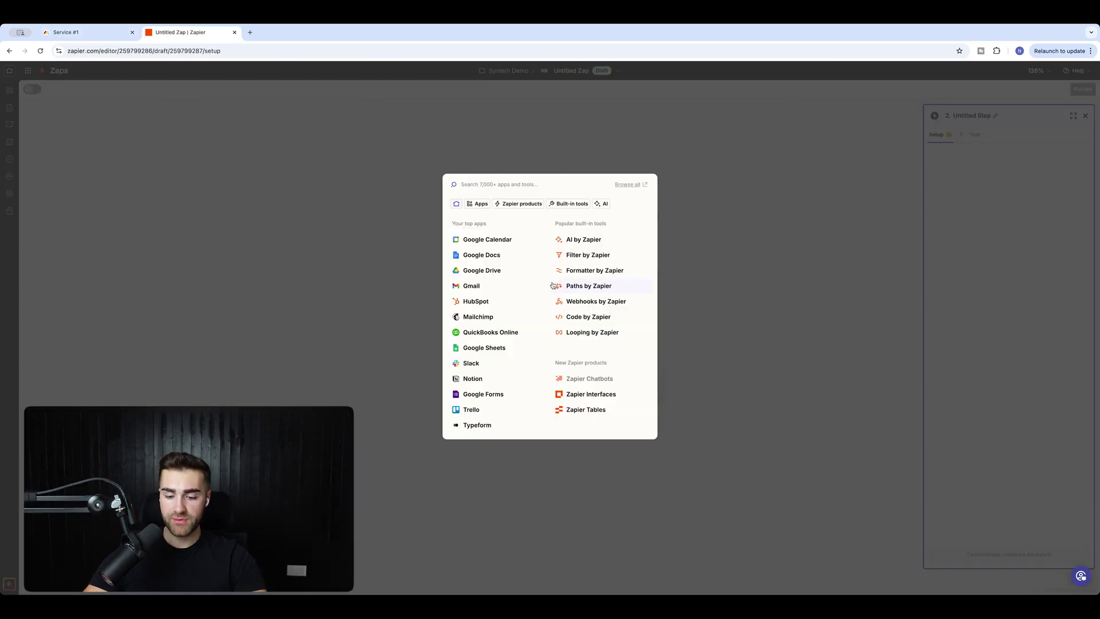
pyautogui.write('filter')
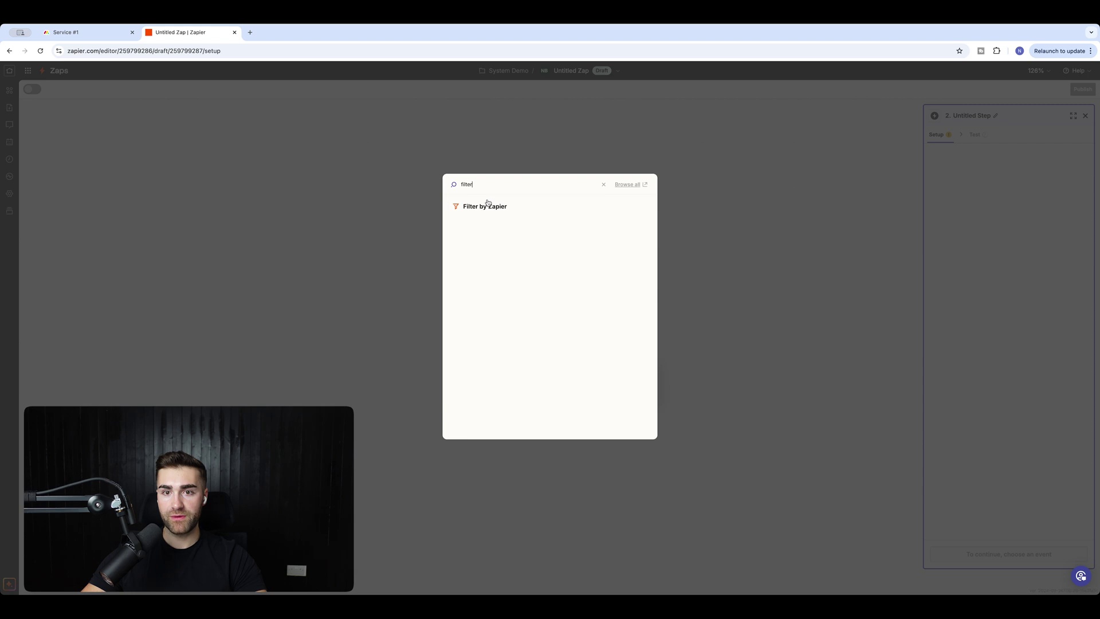
pyautogui.click(486, 205)
# Set the filter to continue only if the trigger's Status matches the text Booked, using the (Text) Exactly matches condition.
pyautogui.click(985, 167)
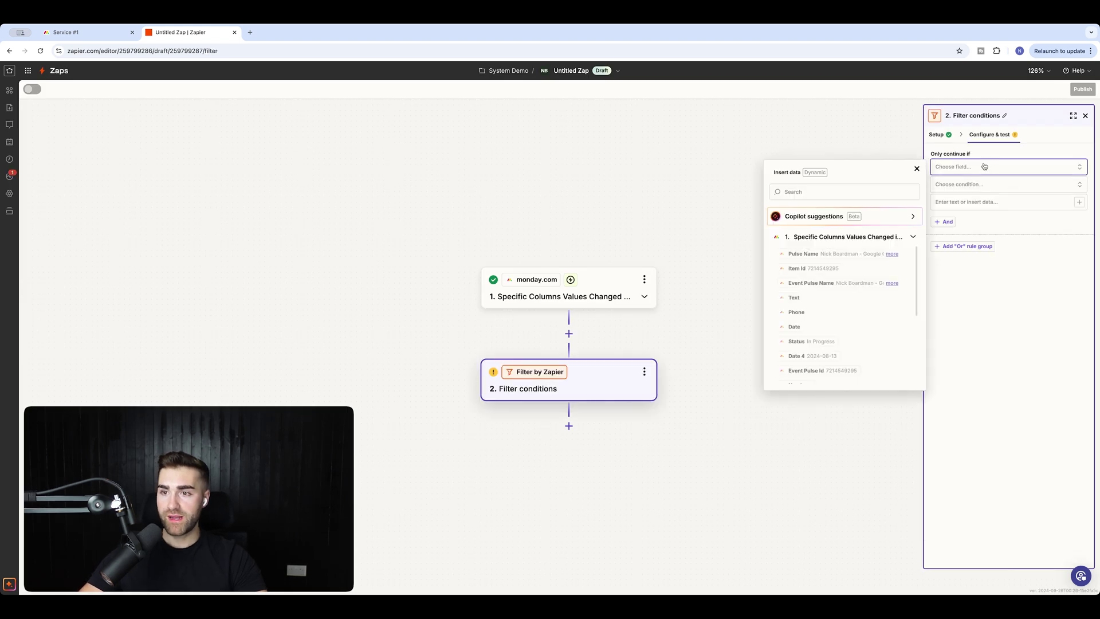
pyautogui.scroll(-1, 799, 327)
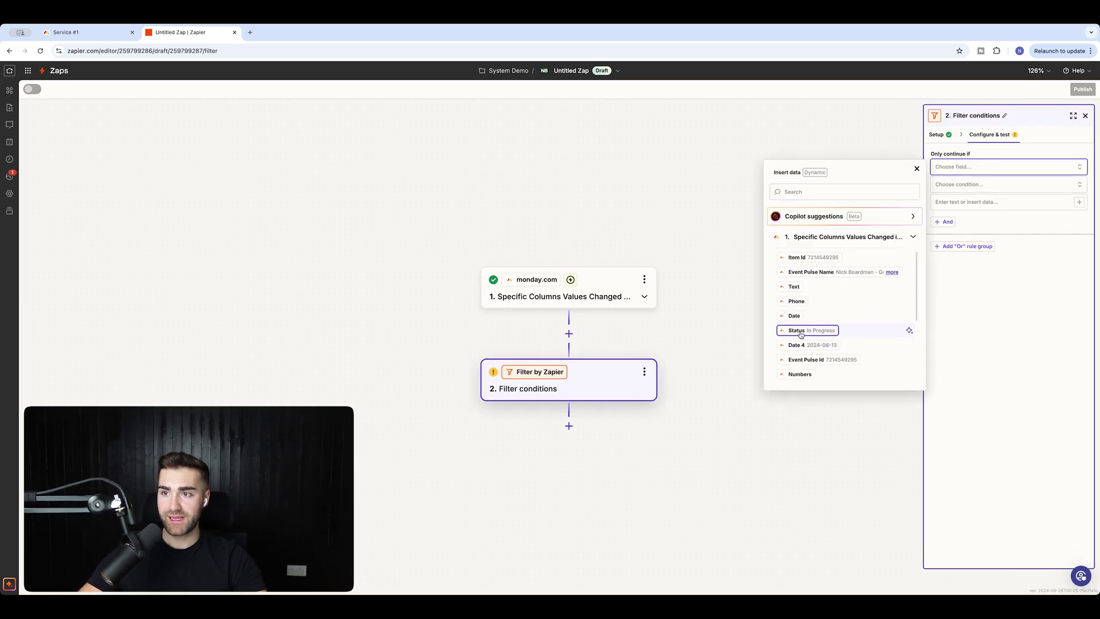
pyautogui.click(801, 333)
pyautogui.click(97, 31)
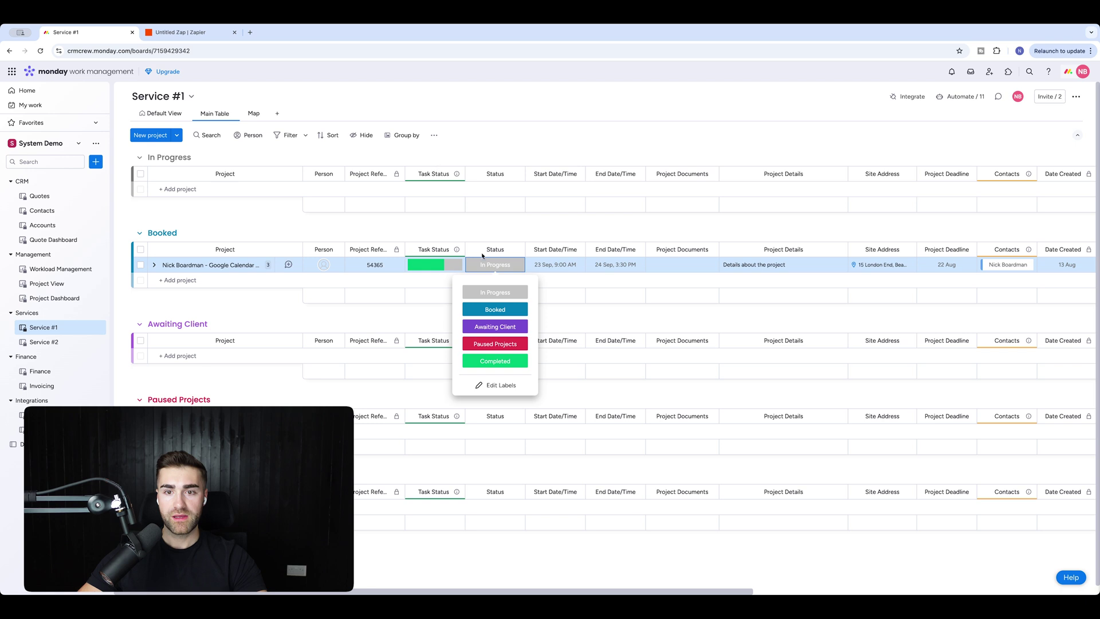
pyautogui.click(183, 32)
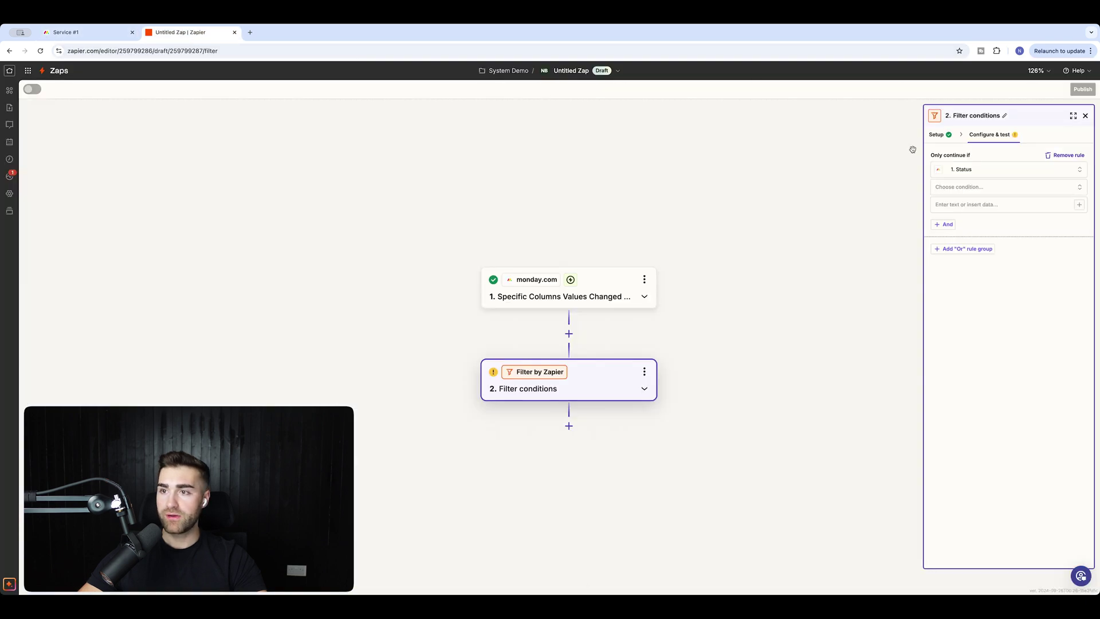
pyautogui.click(975, 187)
pyautogui.click(974, 242)
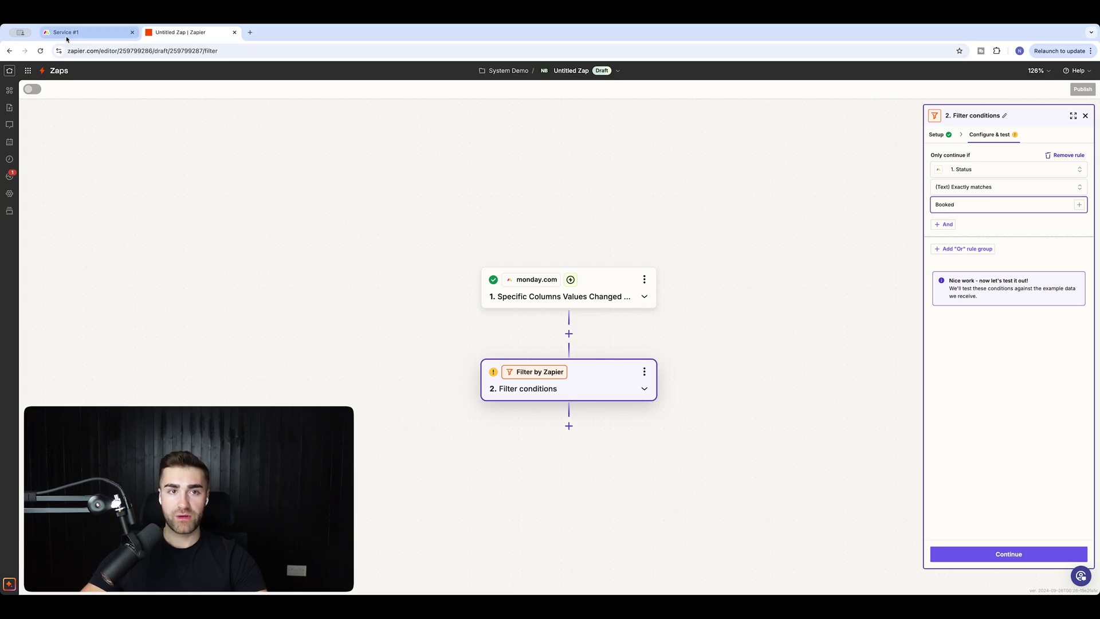
# Check the Status labels on the monday.com Service #1 board and test the Zapier filter against the trigger record.
pyautogui.click(122, 31)
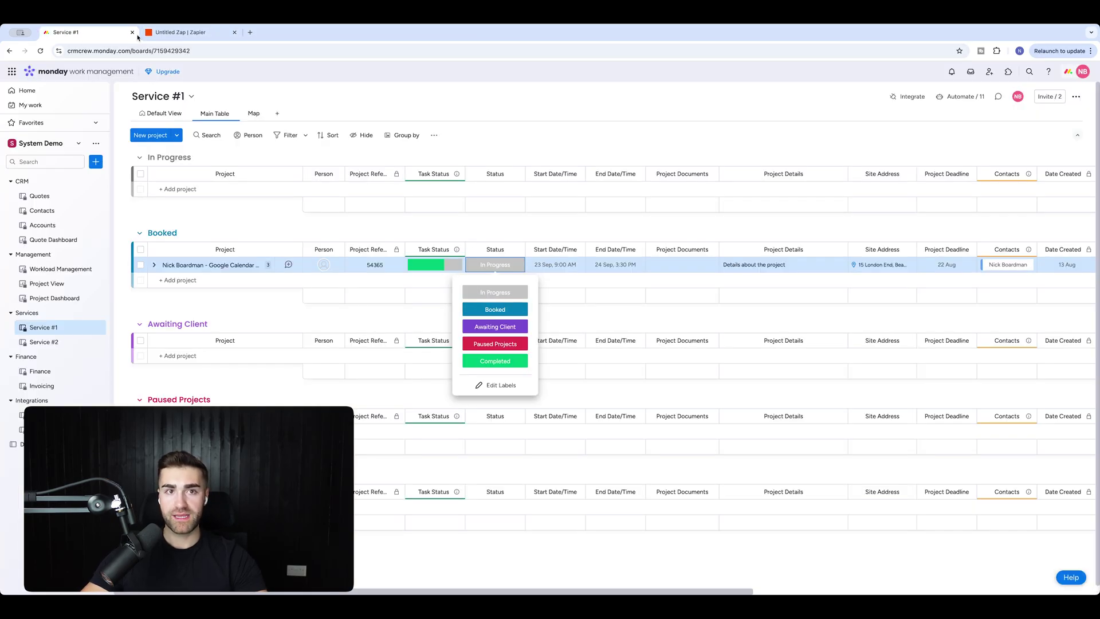
pyautogui.click(183, 32)
pyautogui.click(1035, 554)
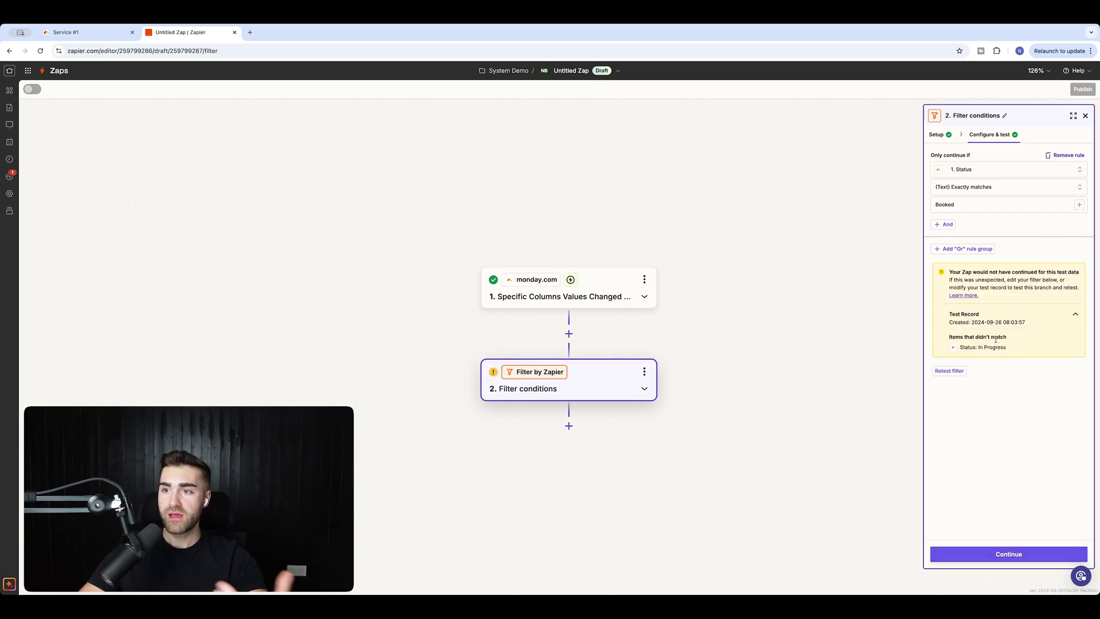
pyautogui.click(66, 32)
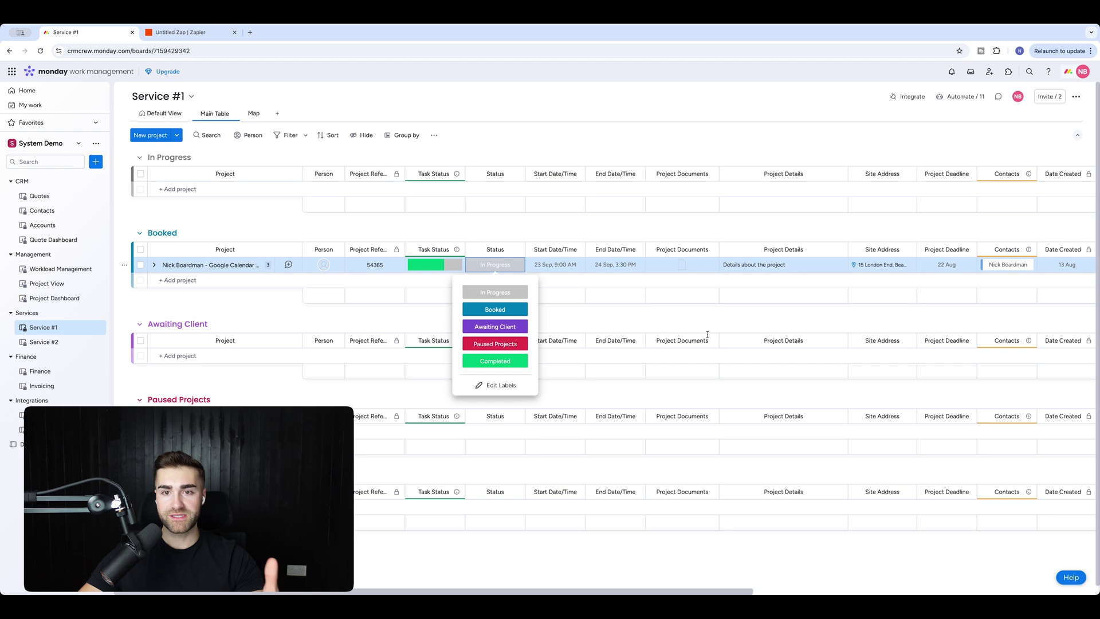
pyautogui.click(163, 32)
# Finish the filter step and add Google Calendar as the app for the Zap's third step.
pyautogui.click(994, 555)
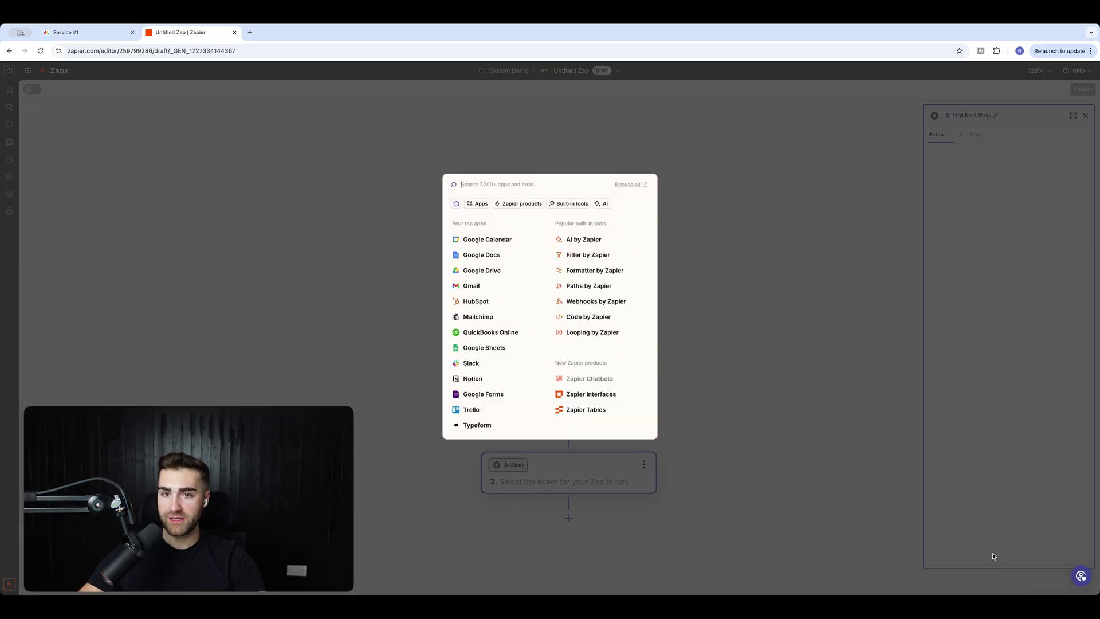
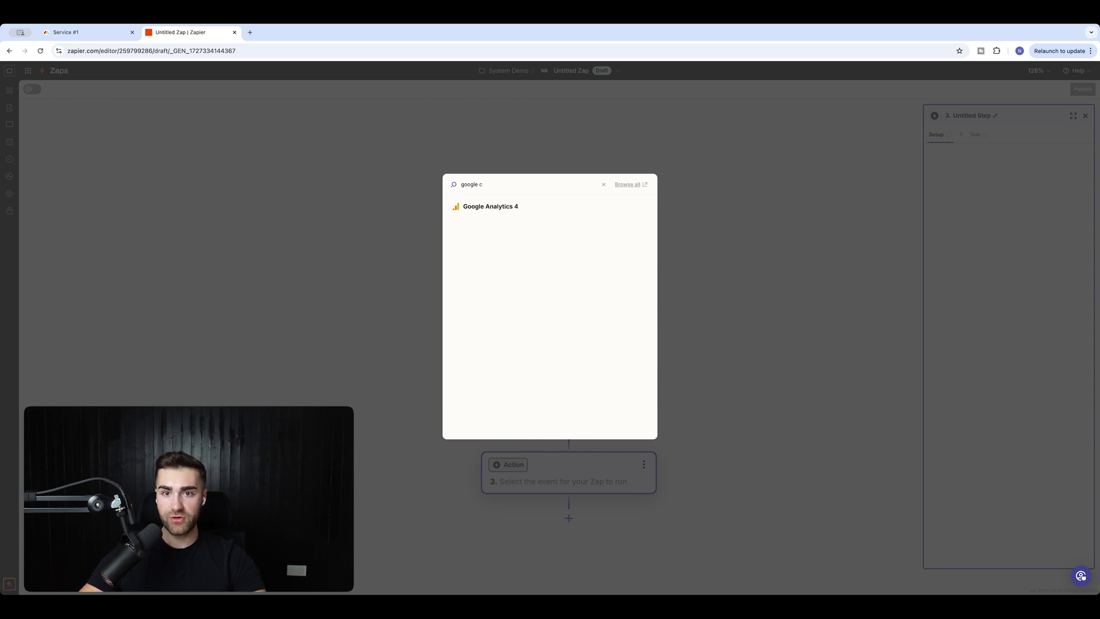
pyautogui.press('BackSpace')
pyautogui.click(526, 223)
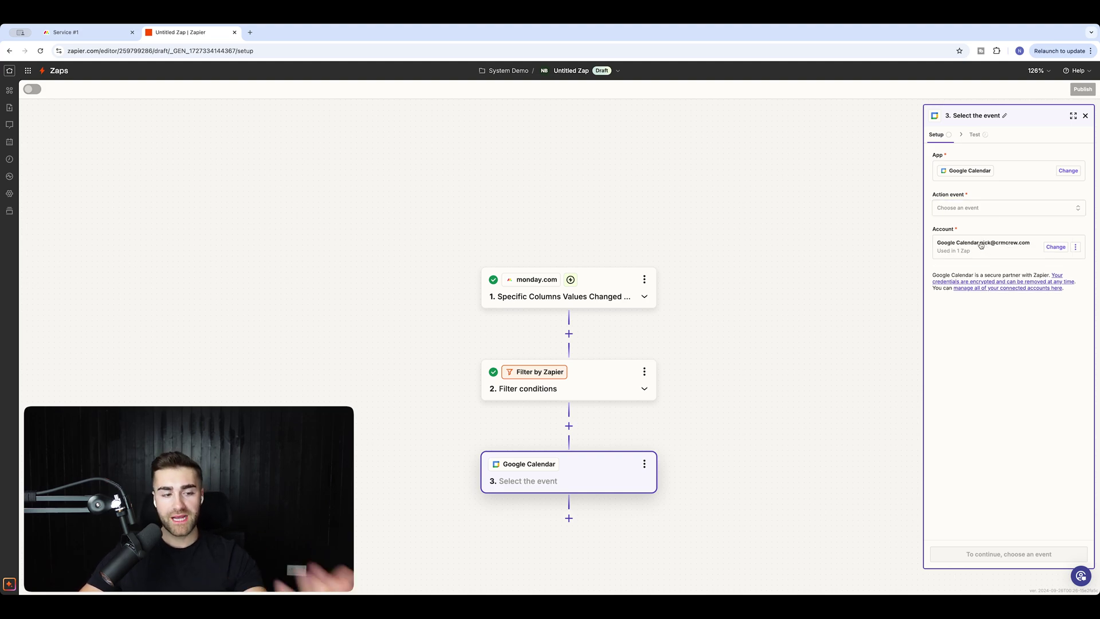
# Set the Google Calendar step's action event to Create Detailed Event.
pyautogui.click(953, 207)
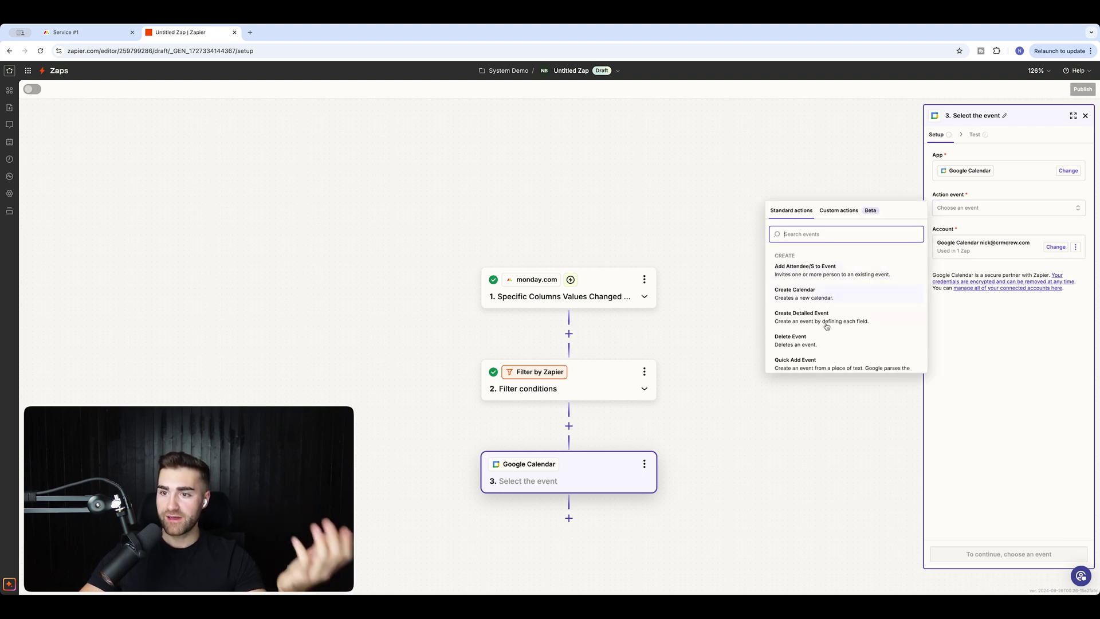
pyautogui.scroll(-2, 831, 351)
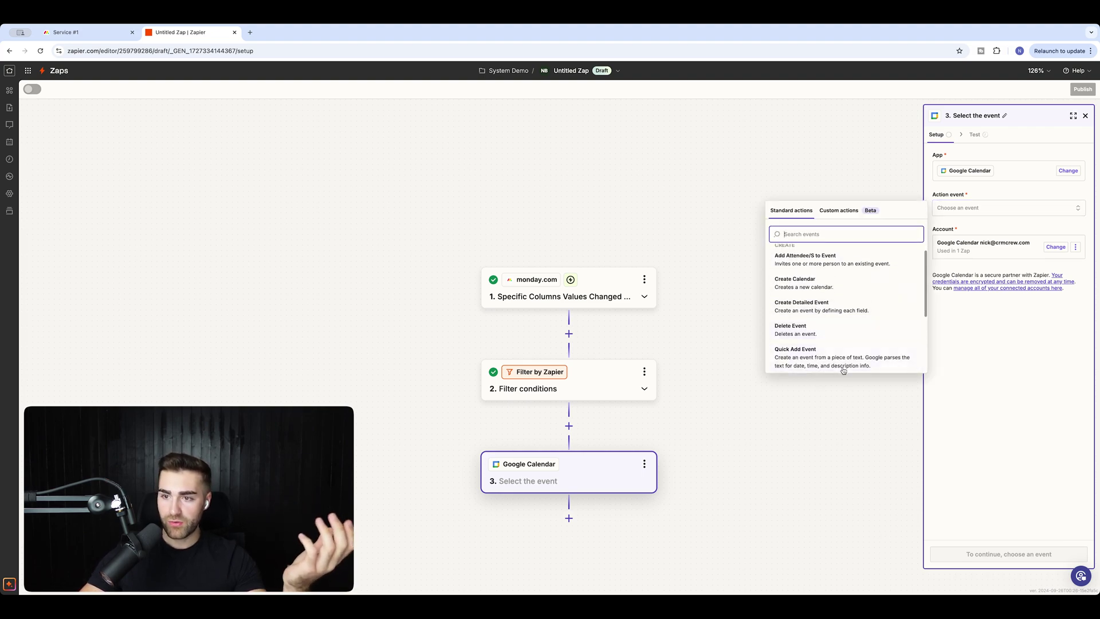
pyautogui.scroll(-3, 841, 349)
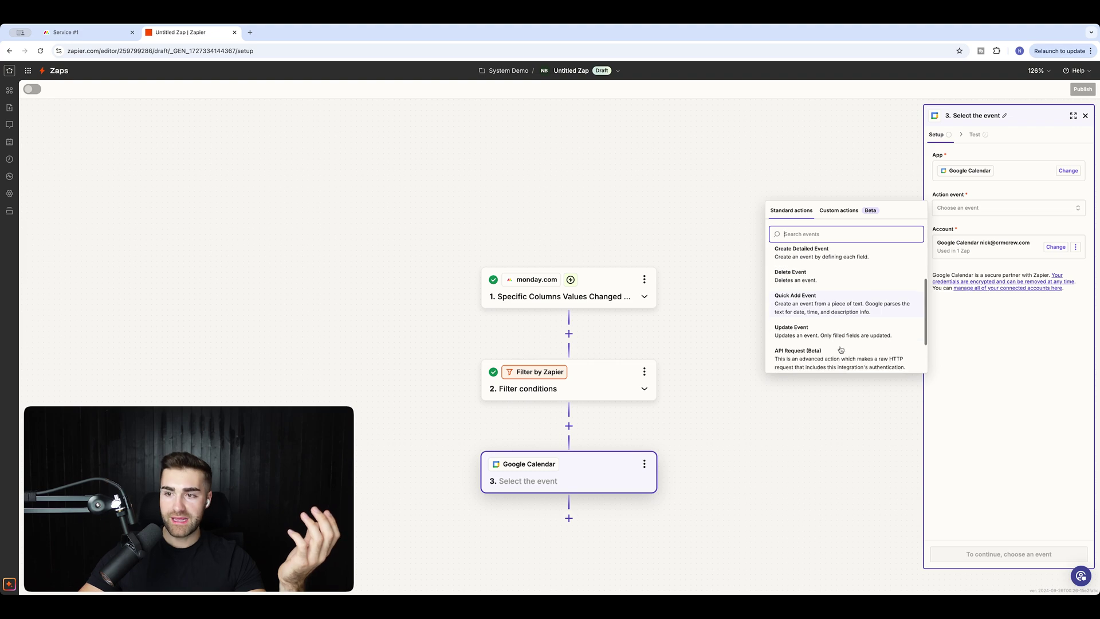
pyautogui.scroll(5, 831, 345)
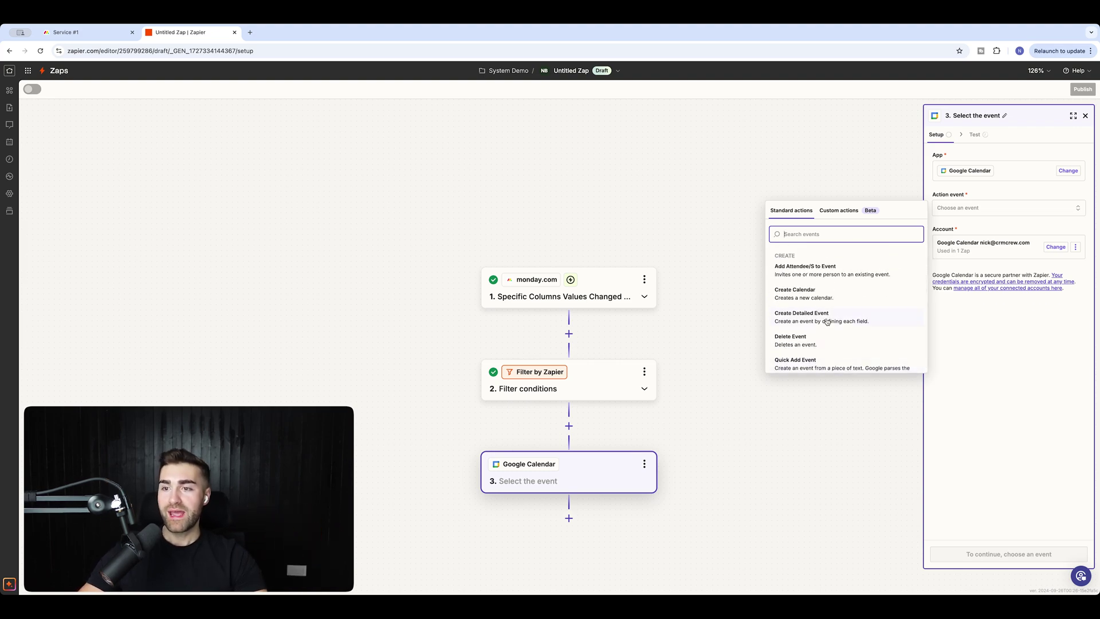
pyautogui.click(794, 319)
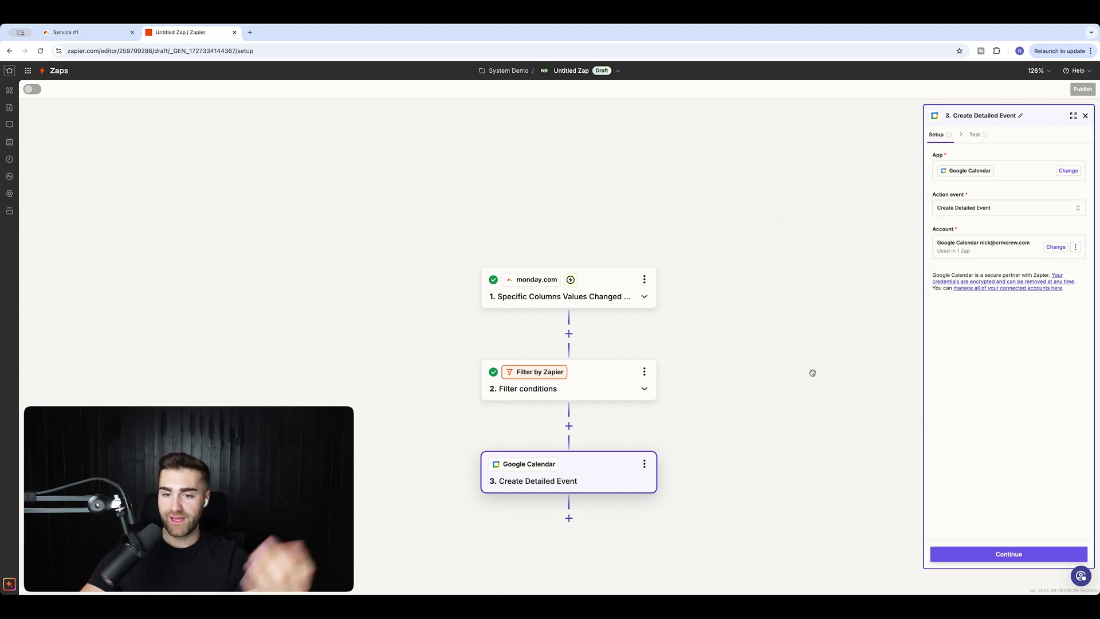
# Continue to the event's configuration and choose the calendar named after the connected account's e-mail address.
pyautogui.click(989, 553)
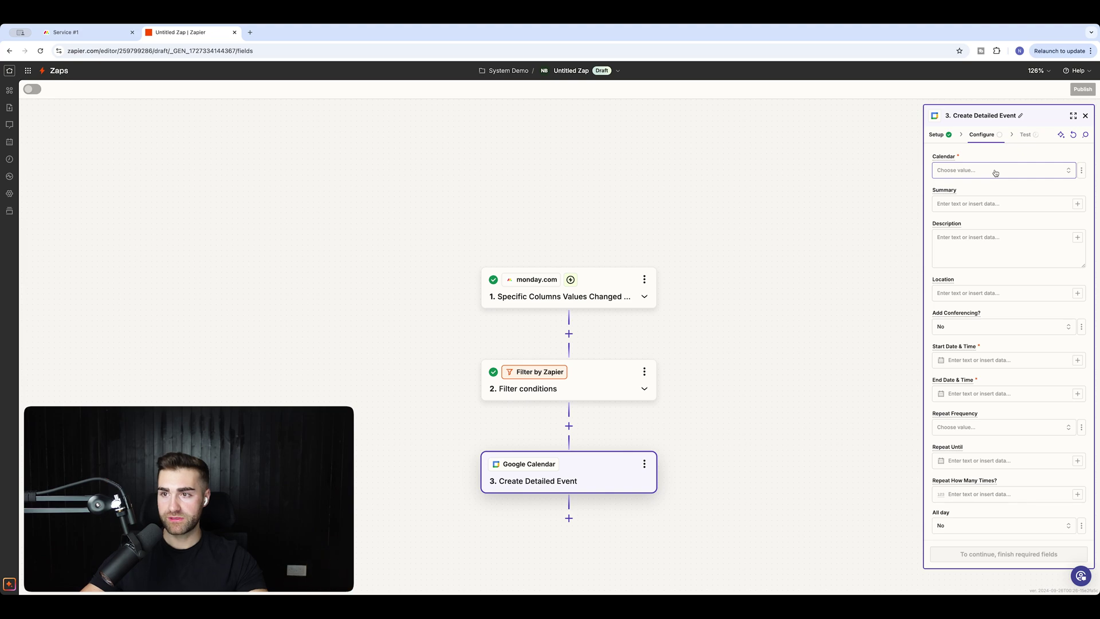
pyautogui.click(995, 173)
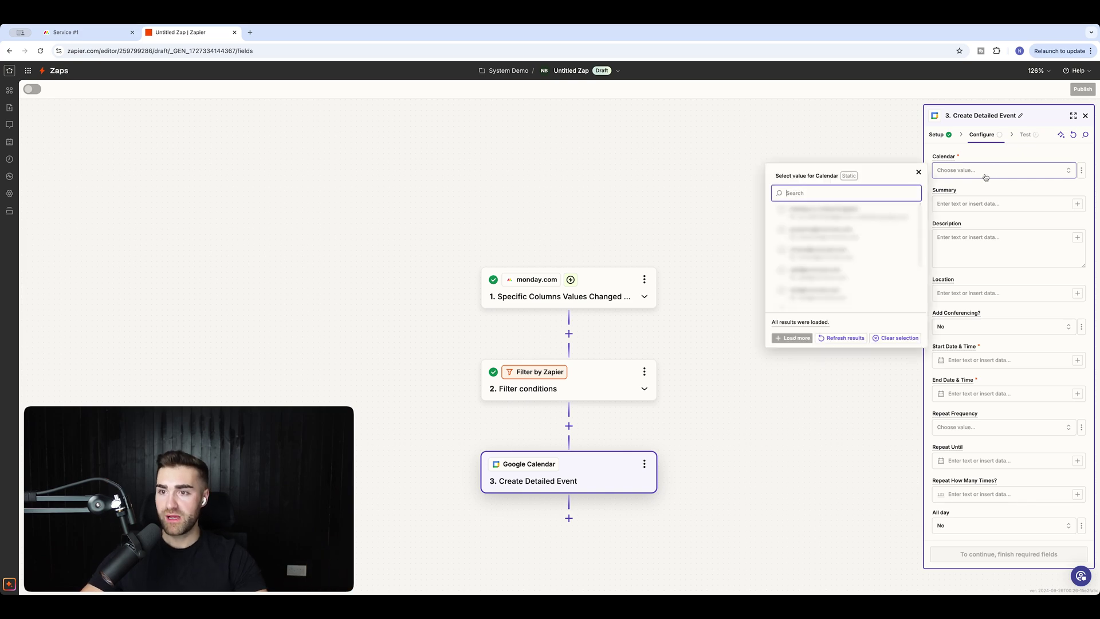
pyautogui.click(843, 276)
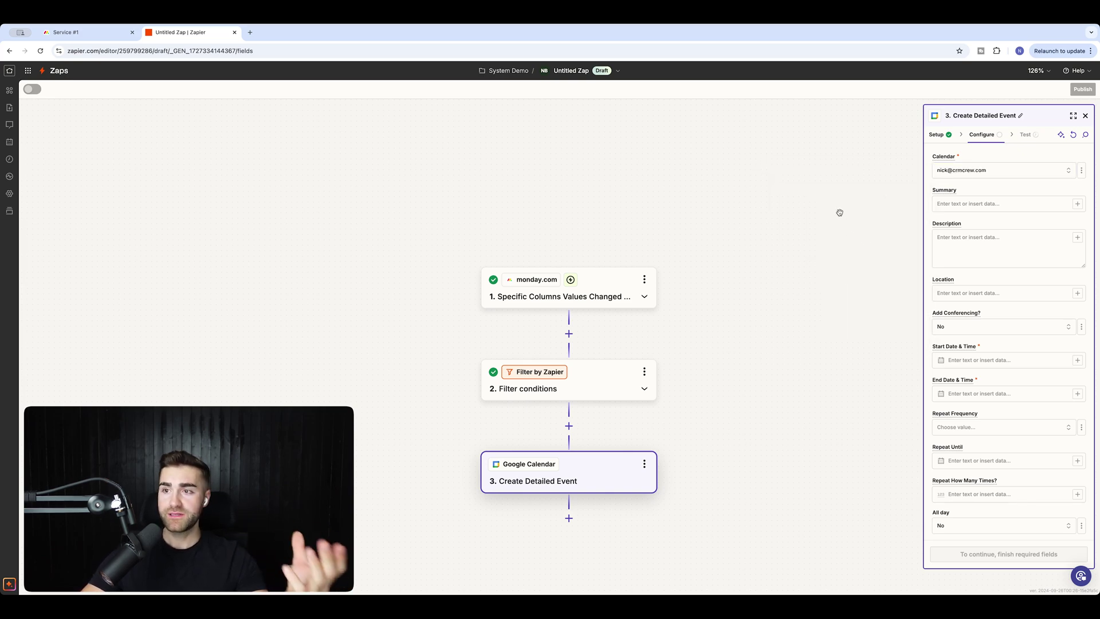
# Review the monday.com trigger fields available for insertion into the event's Summary.
pyautogui.click(980, 204)
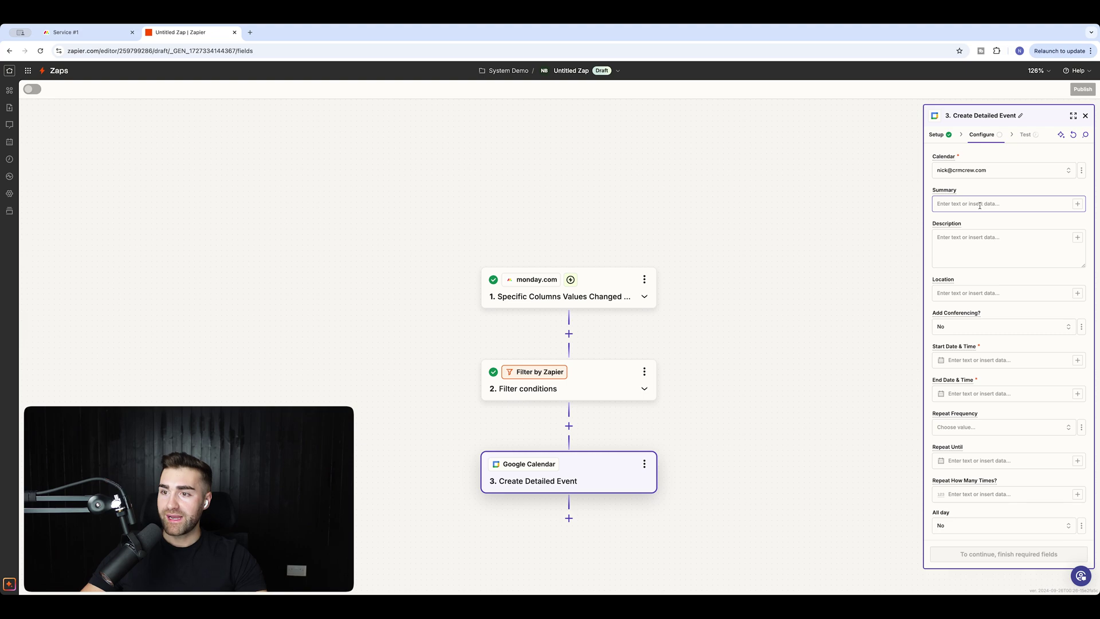
pyautogui.click(1077, 204)
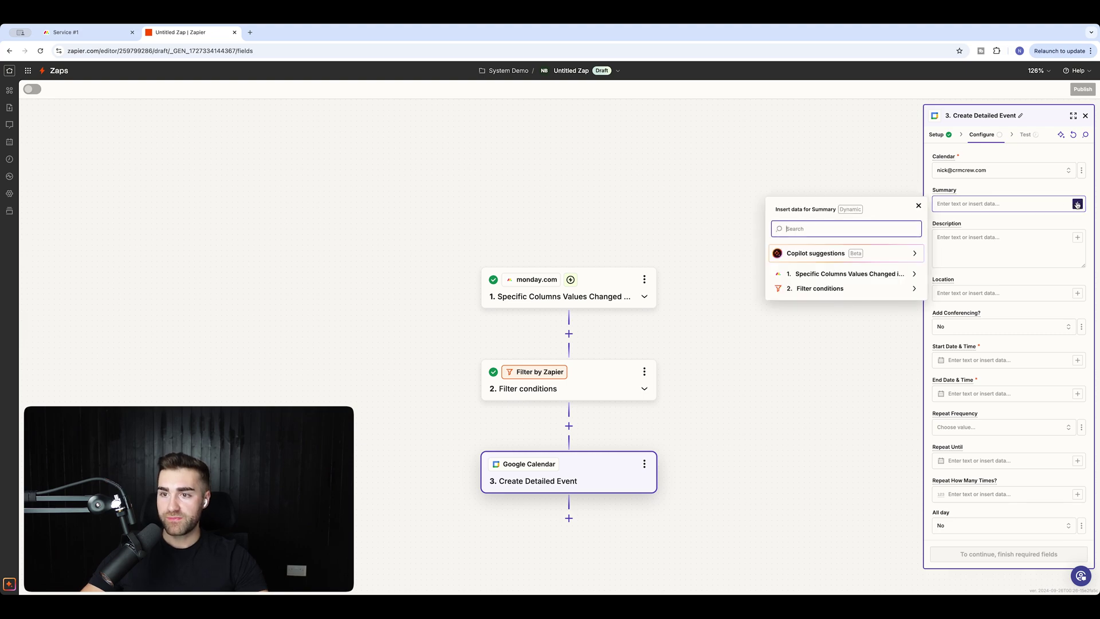
pyautogui.click(889, 167)
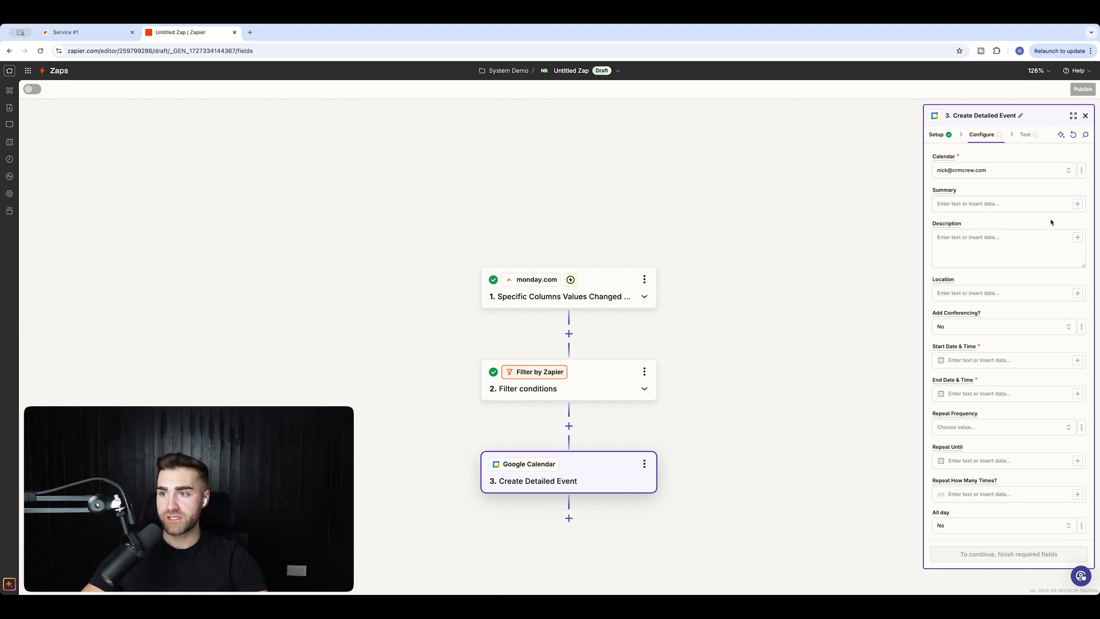
pyautogui.click(1078, 205)
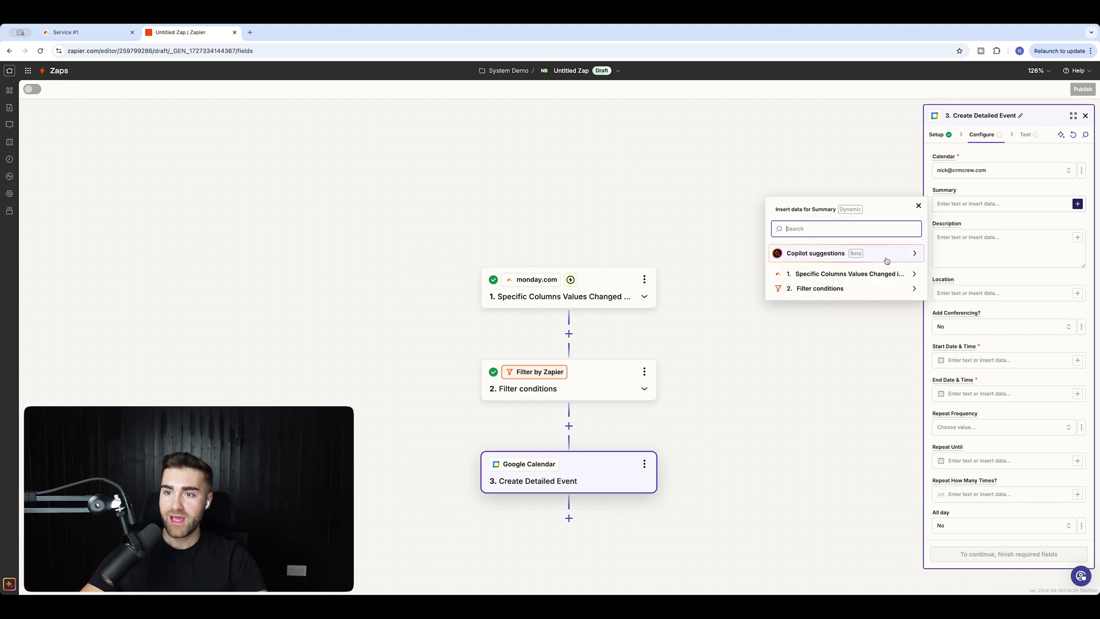
pyautogui.click(805, 273)
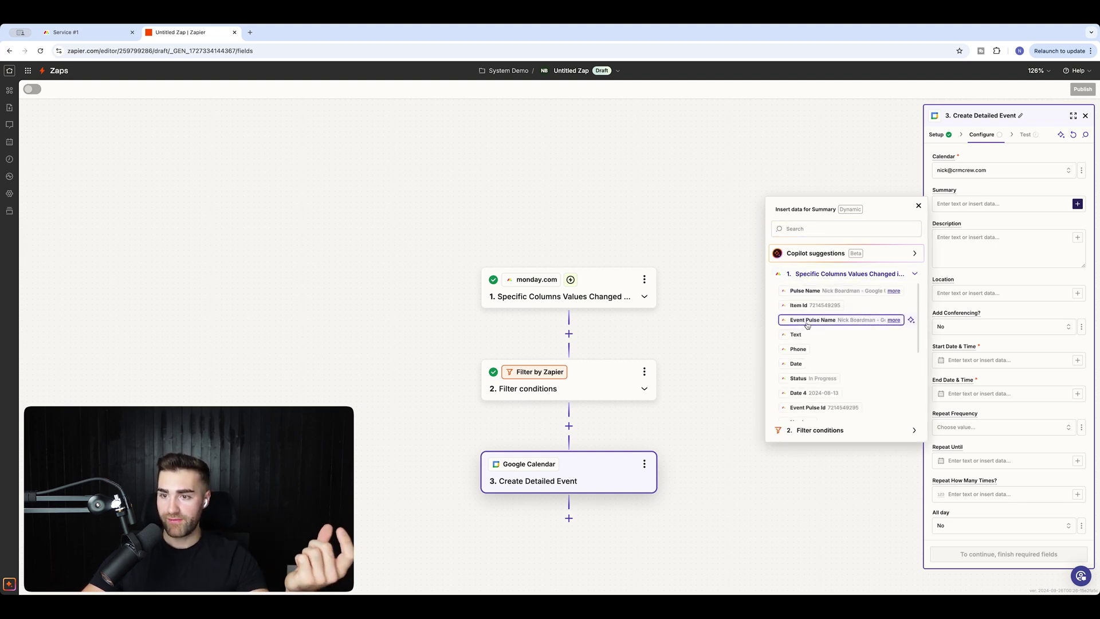
pyautogui.scroll(-1, 814, 375)
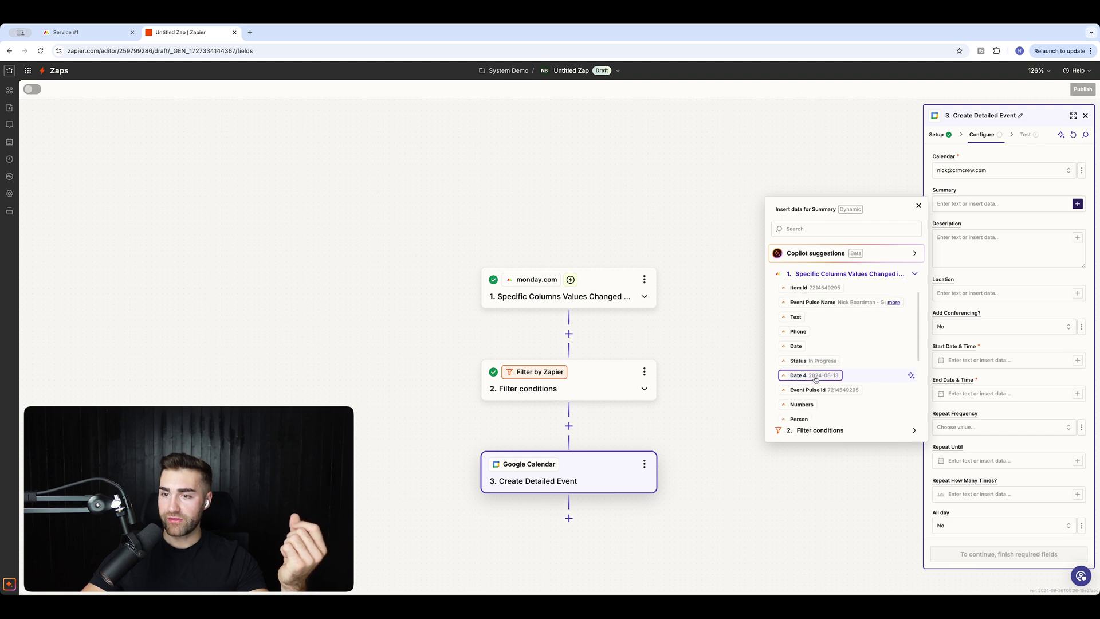
pyautogui.scroll(-5, 825, 394)
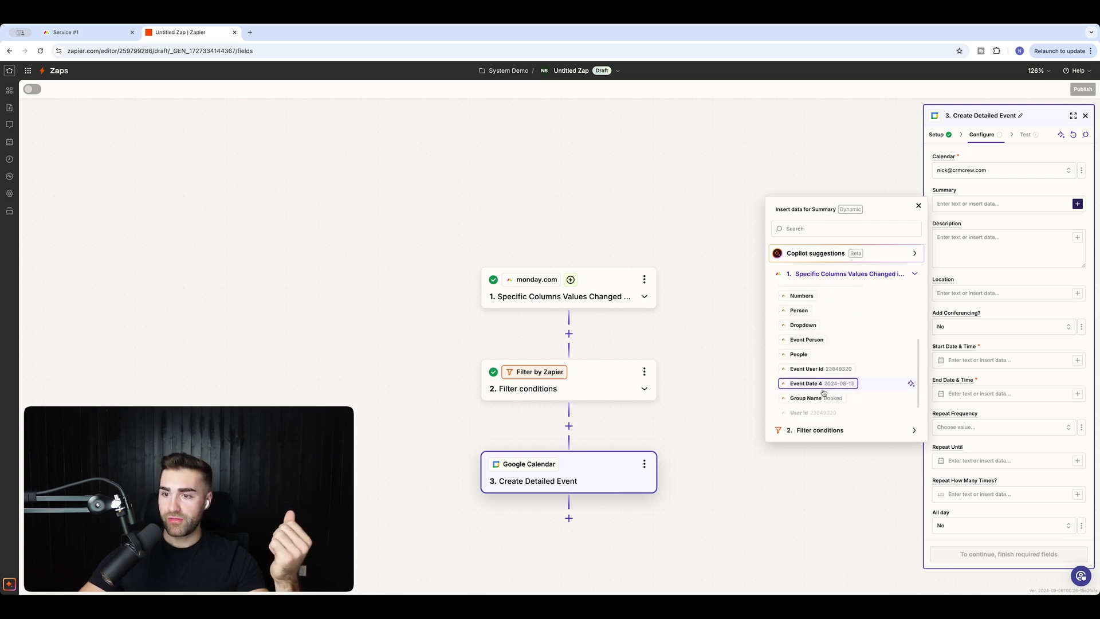
pyautogui.scroll(-8, 824, 393)
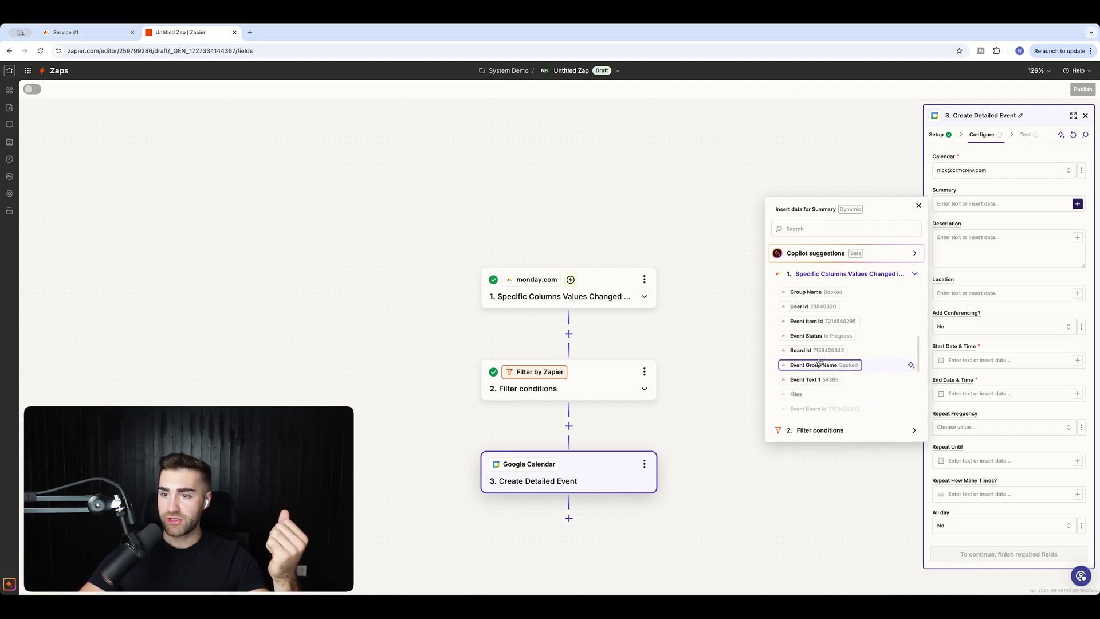
pyautogui.scroll(-8, 819, 363)
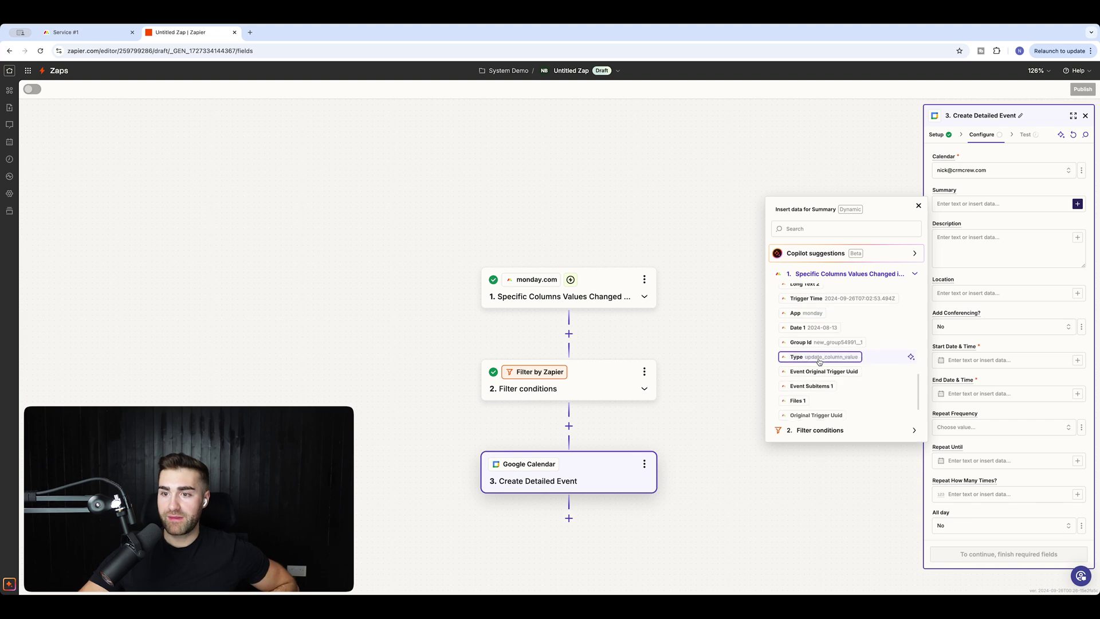
pyautogui.scroll(-4, 819, 362)
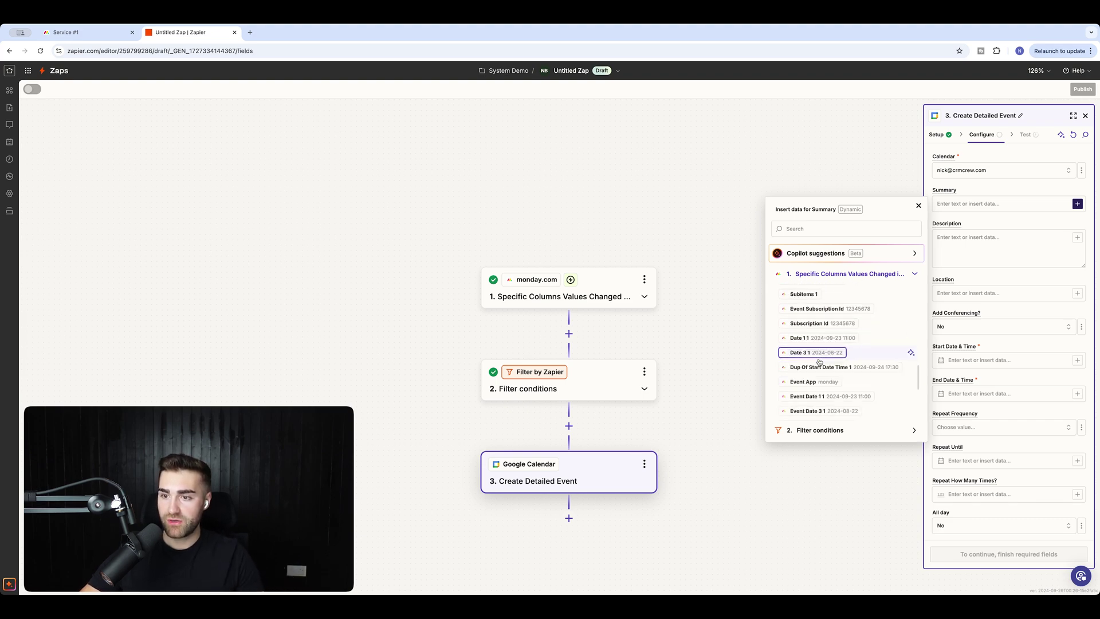
pyautogui.scroll(-1, 832, 359)
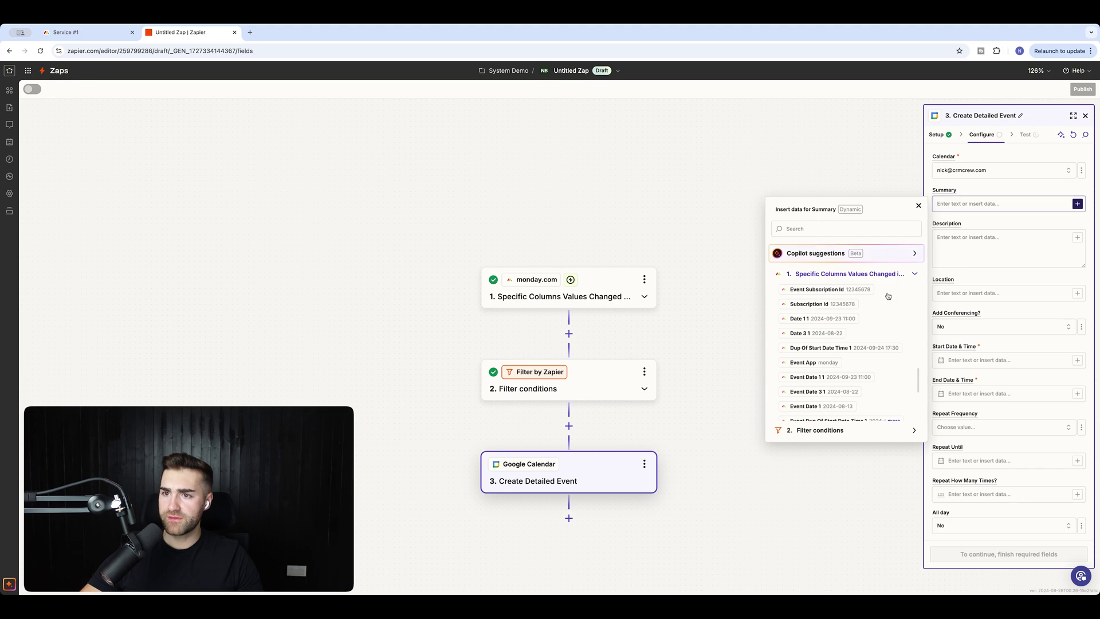
# Insert the trigger's Pulse Name into the event Summary and compare it with the project name on the monday.com Service #1 board.
pyautogui.click(1003, 204)
pyautogui.click(953, 204)
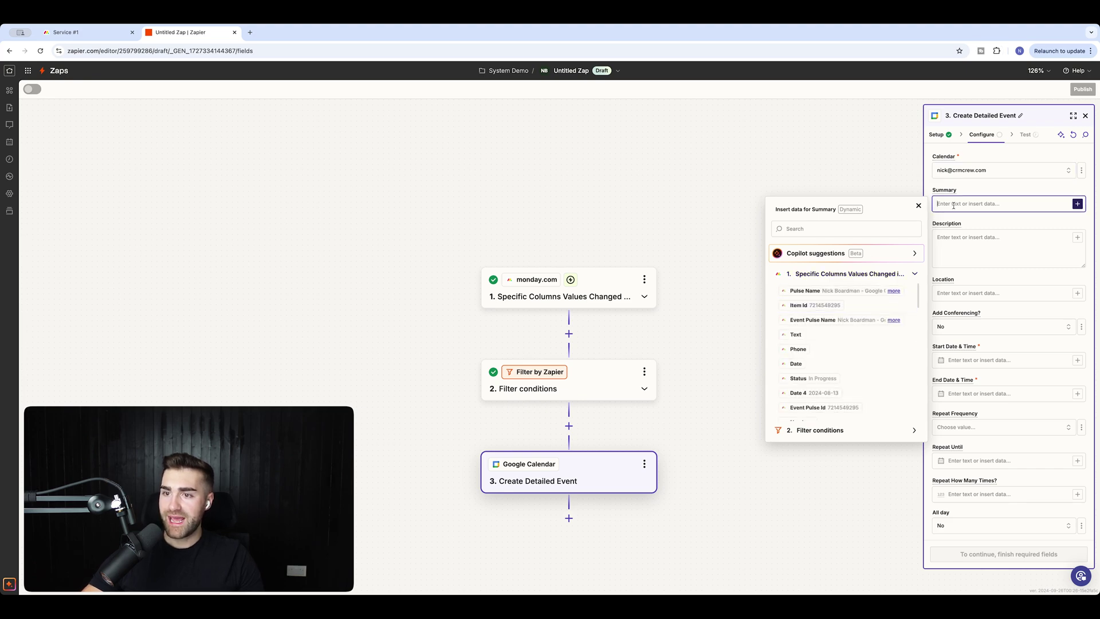
pyautogui.click(814, 290)
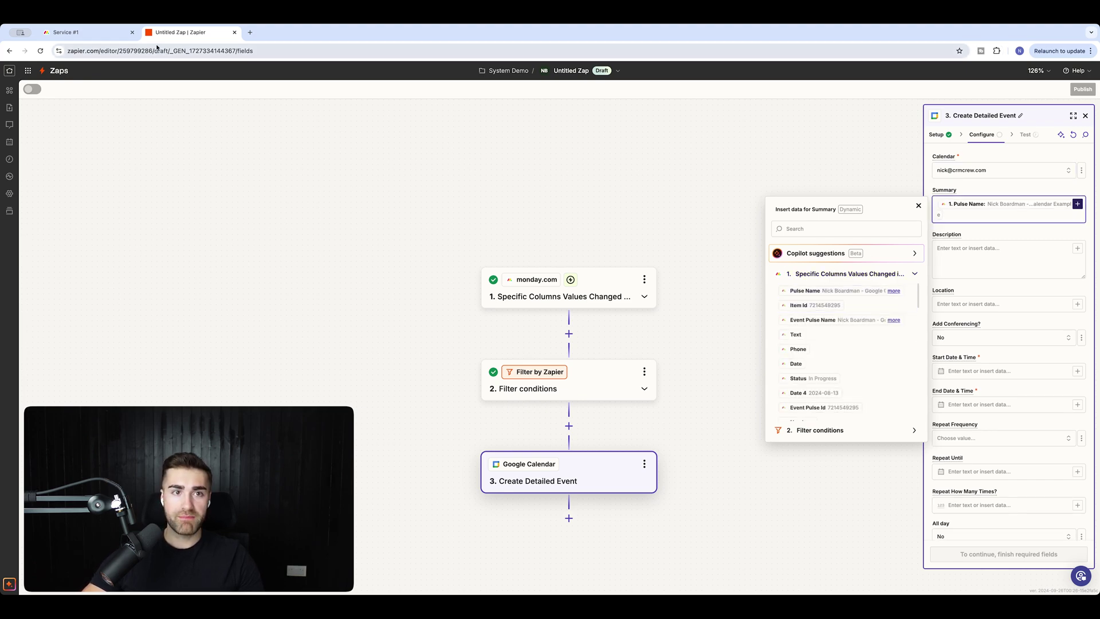
pyautogui.click(66, 32)
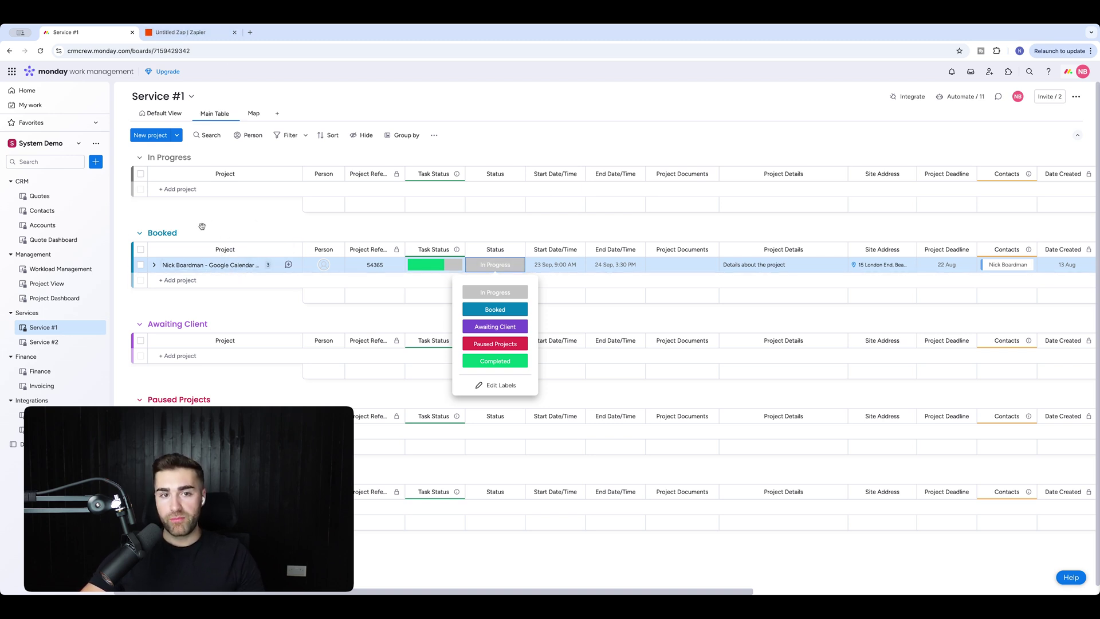
pyautogui.click(183, 32)
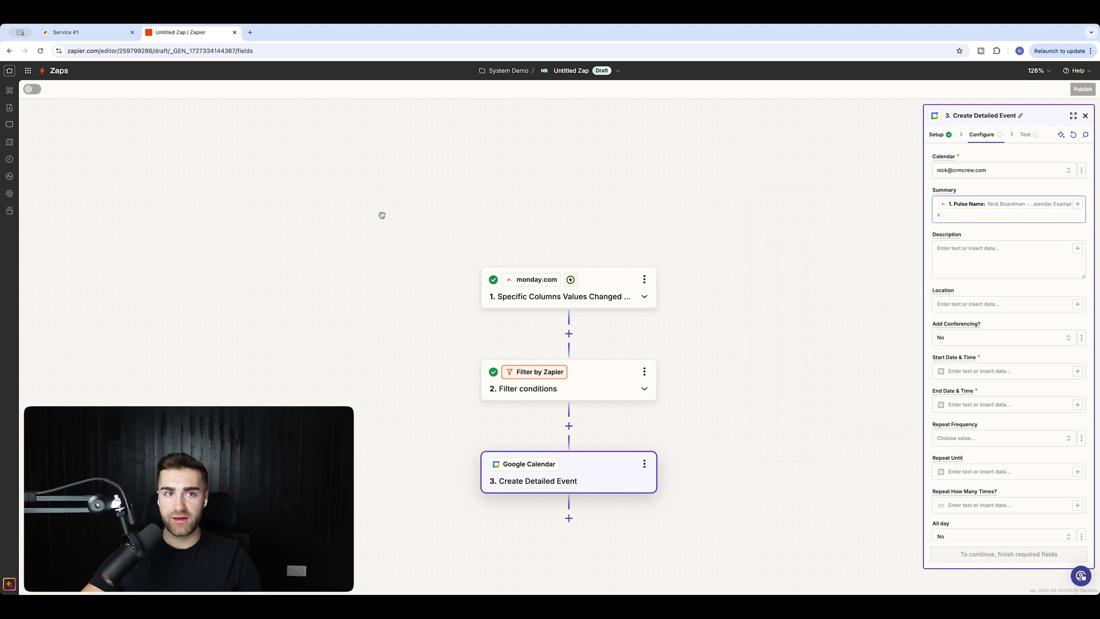
pyautogui.click(75, 32)
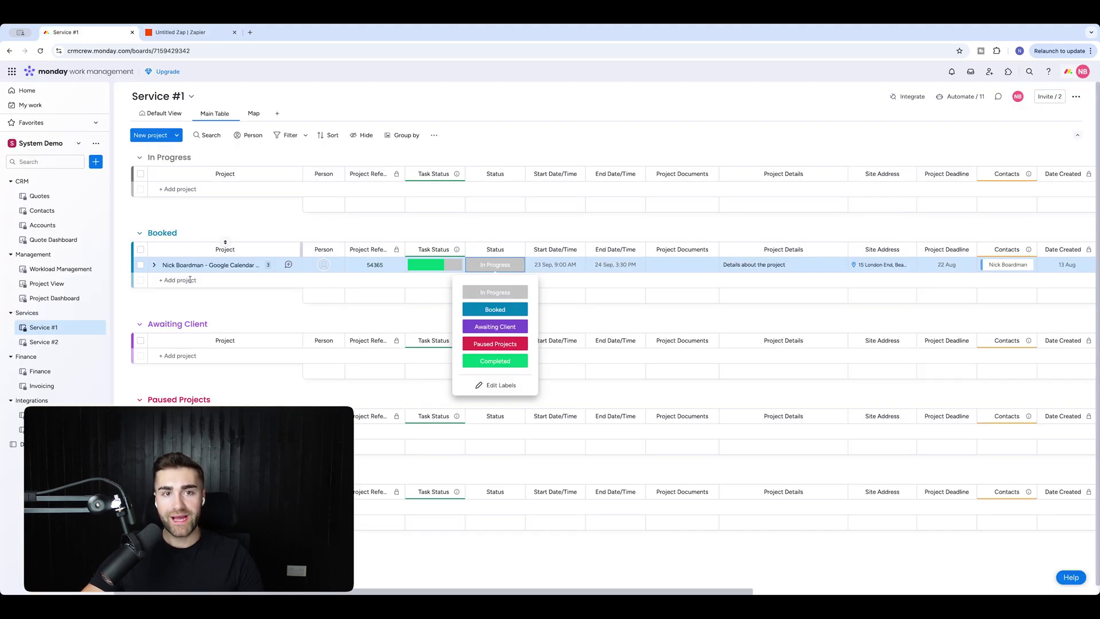
pyautogui.click(183, 32)
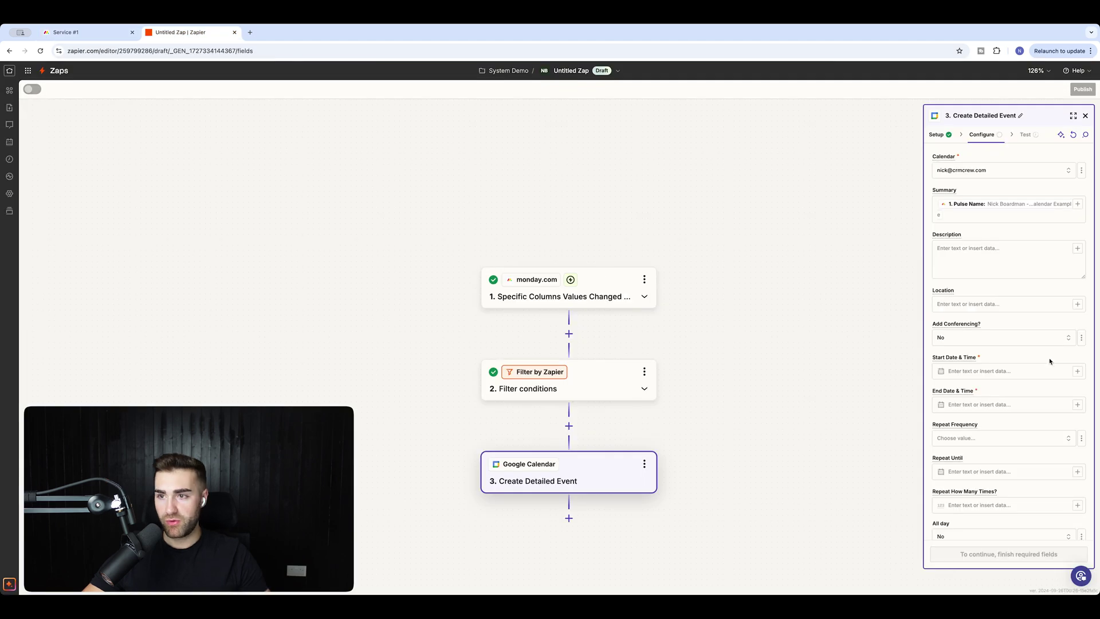
# Check the project columns on the monday.com board and begin the event Description in Zapier with the label "Project Details:".
pyautogui.click(1009, 255)
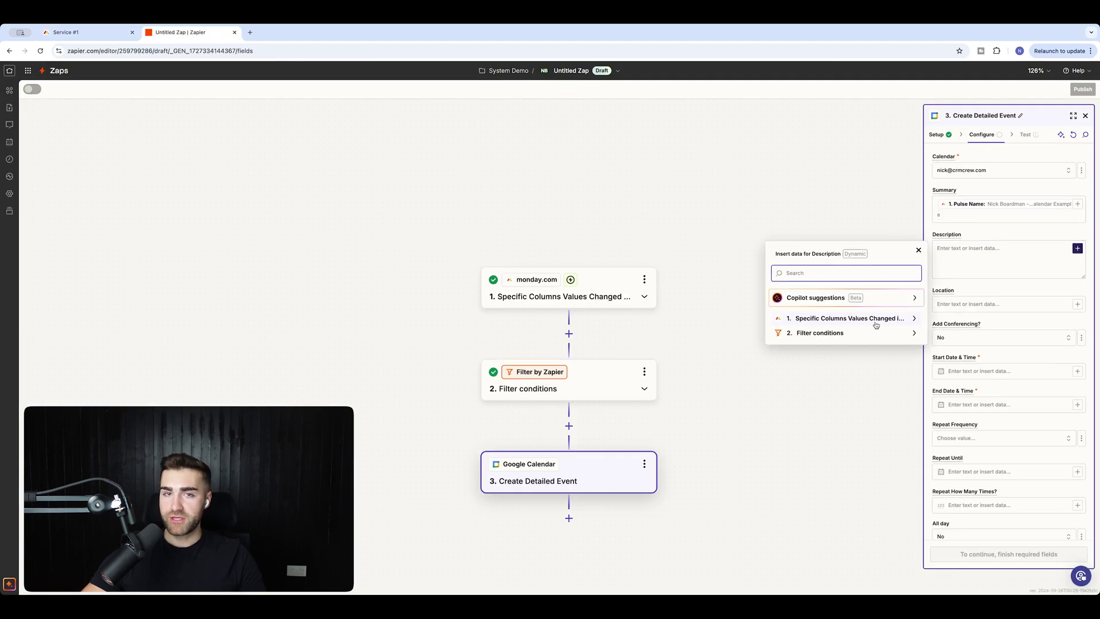
pyautogui.click(67, 32)
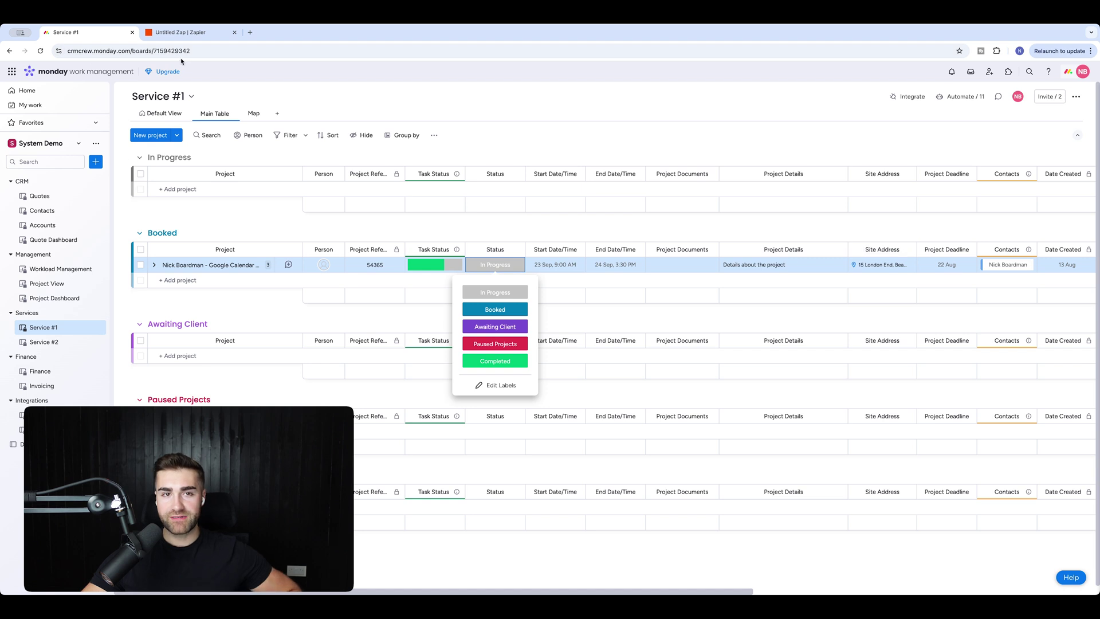
pyautogui.click(189, 33)
pyautogui.click(943, 248)
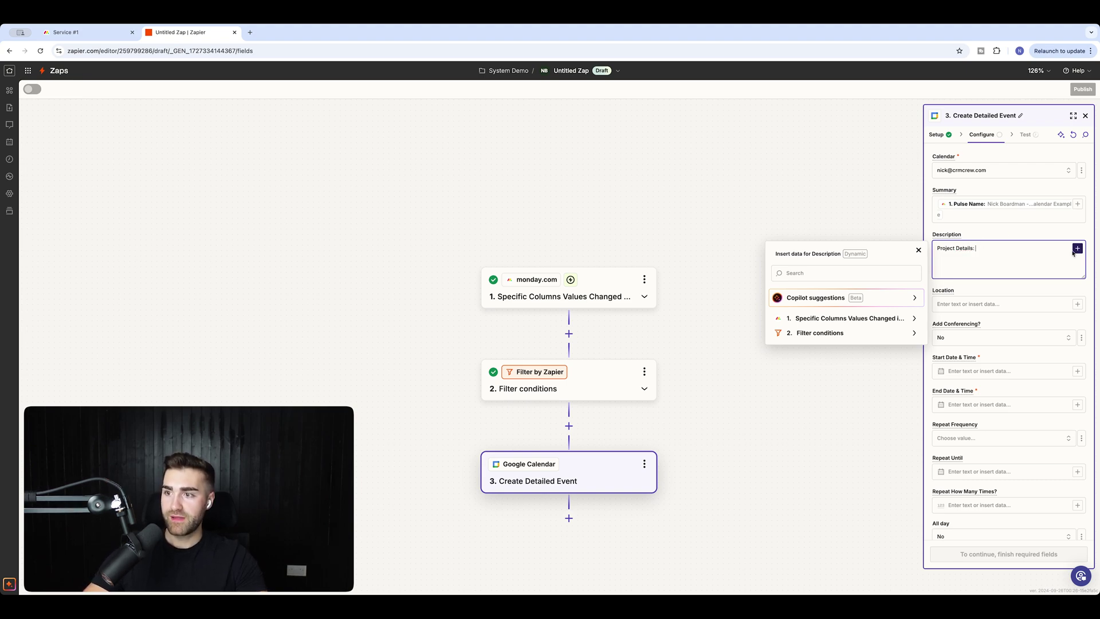
# Find the trigger's Long Text 1 field by its details text, insert it after "Project Details:", and add a "Site Address:" label below.
pyautogui.click(858, 319)
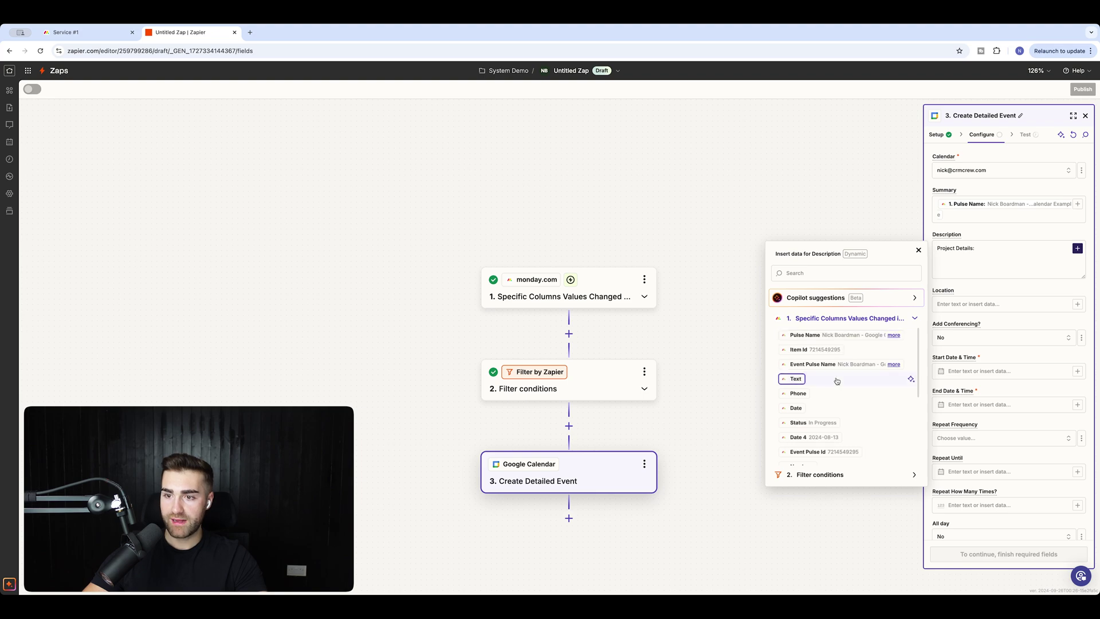
pyautogui.scroll(-2, 837, 381)
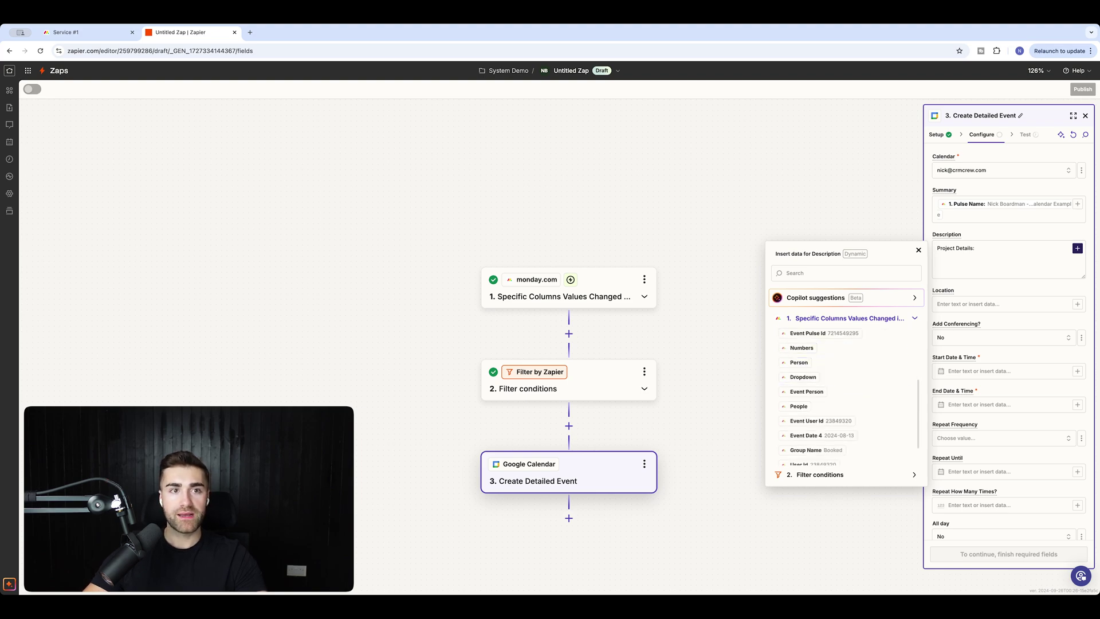
pyautogui.click(55, 31)
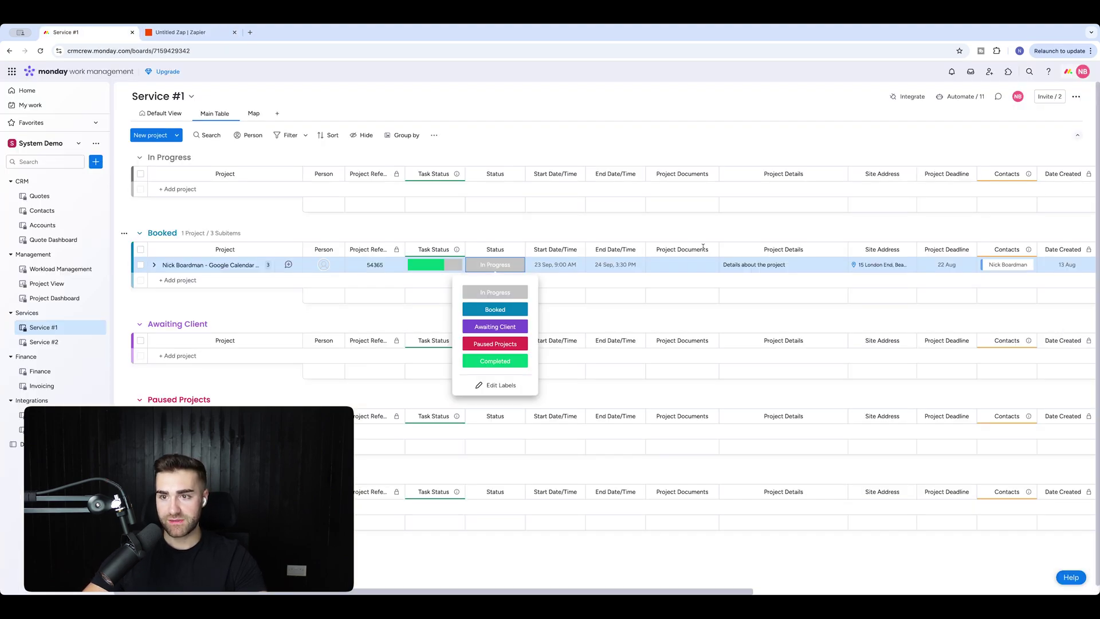
pyautogui.click(189, 32)
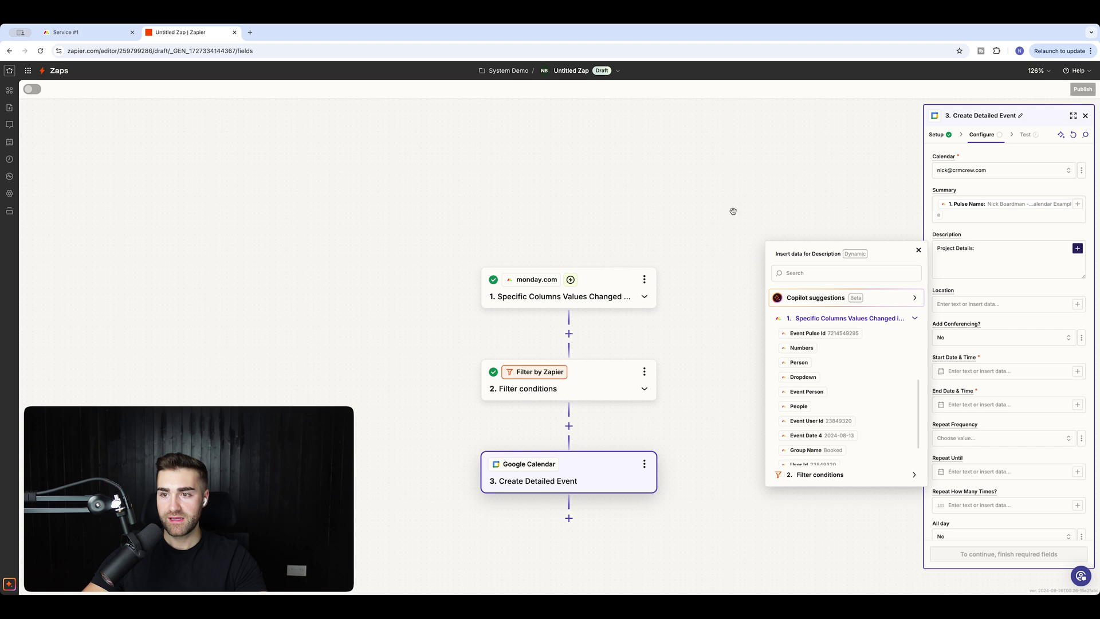
pyautogui.click(859, 274)
pyautogui.write('detai')
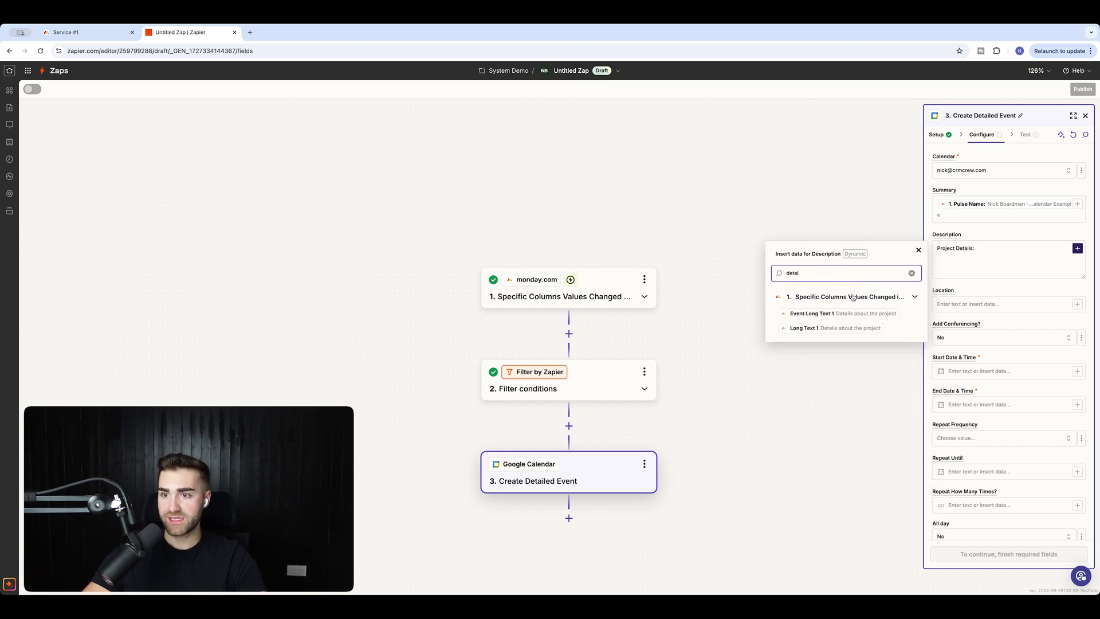
pyautogui.click(831, 328)
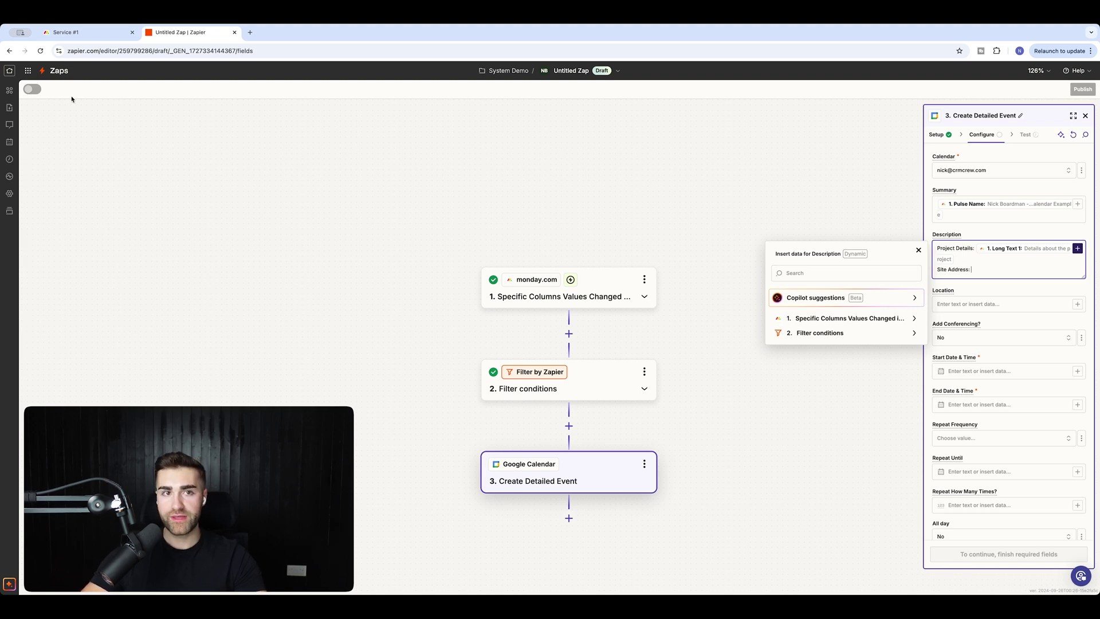
# Check the Site Address column on the monday.com board and insert the trigger's Location 1 Address after "Site Address:" in the Zapier event Description.
pyautogui.click(66, 32)
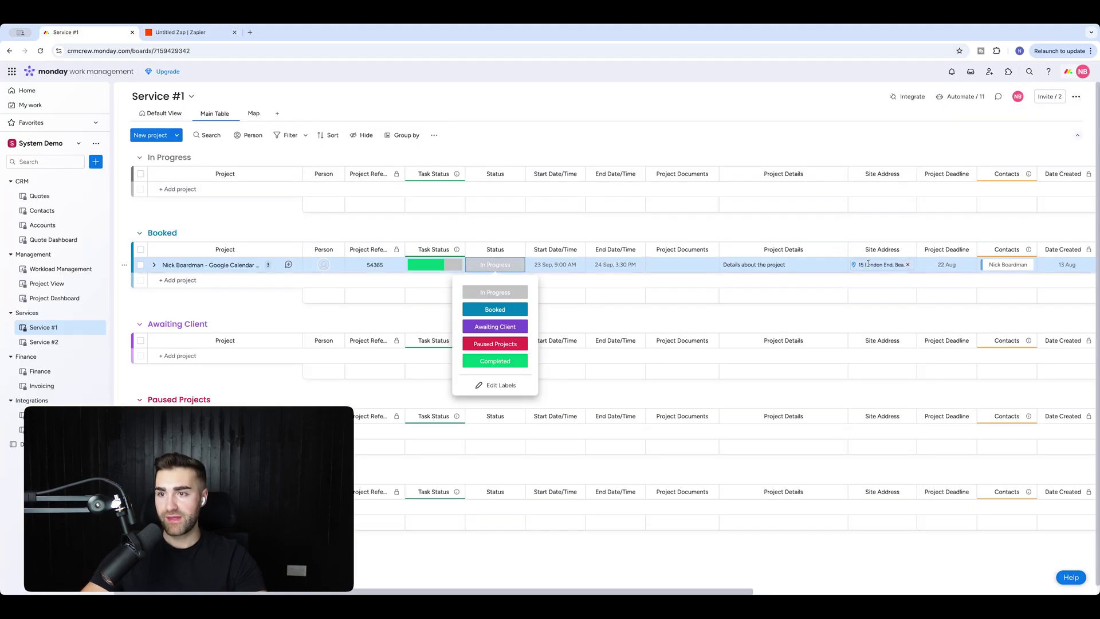
pyautogui.click(178, 32)
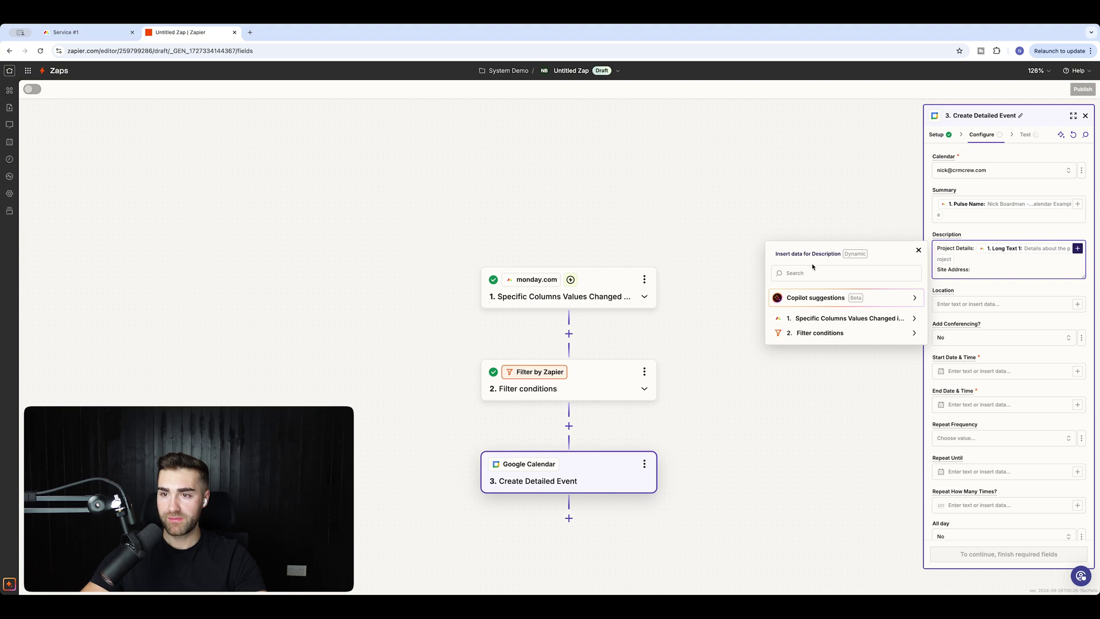
pyautogui.click(813, 271)
pyautogui.write('15 lo')
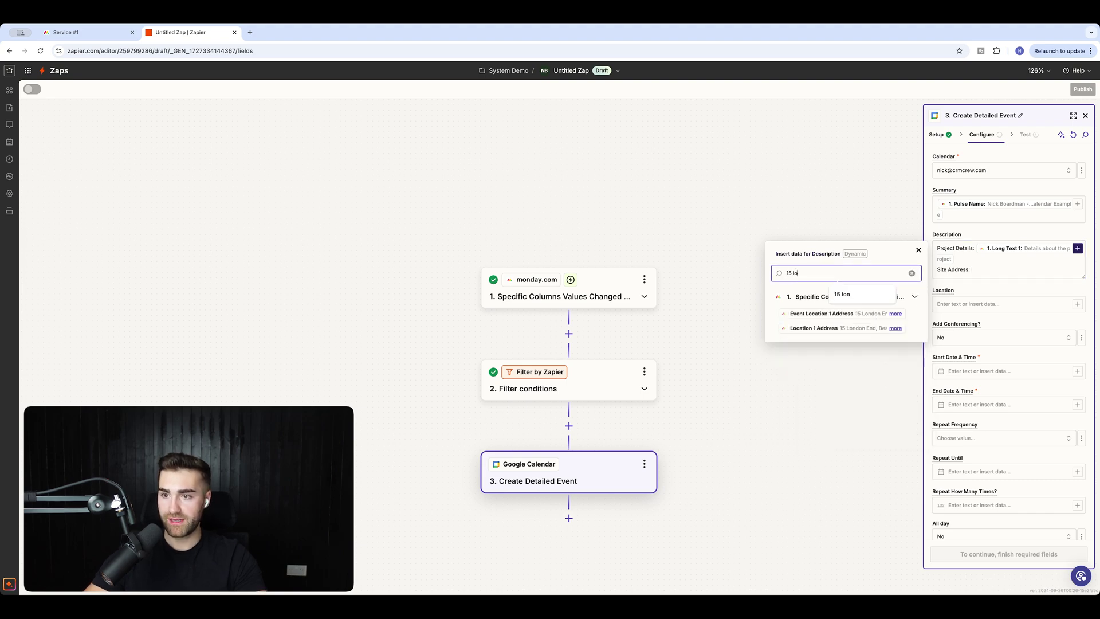
pyautogui.click(857, 329)
pyautogui.click(805, 179)
pyautogui.click(968, 255)
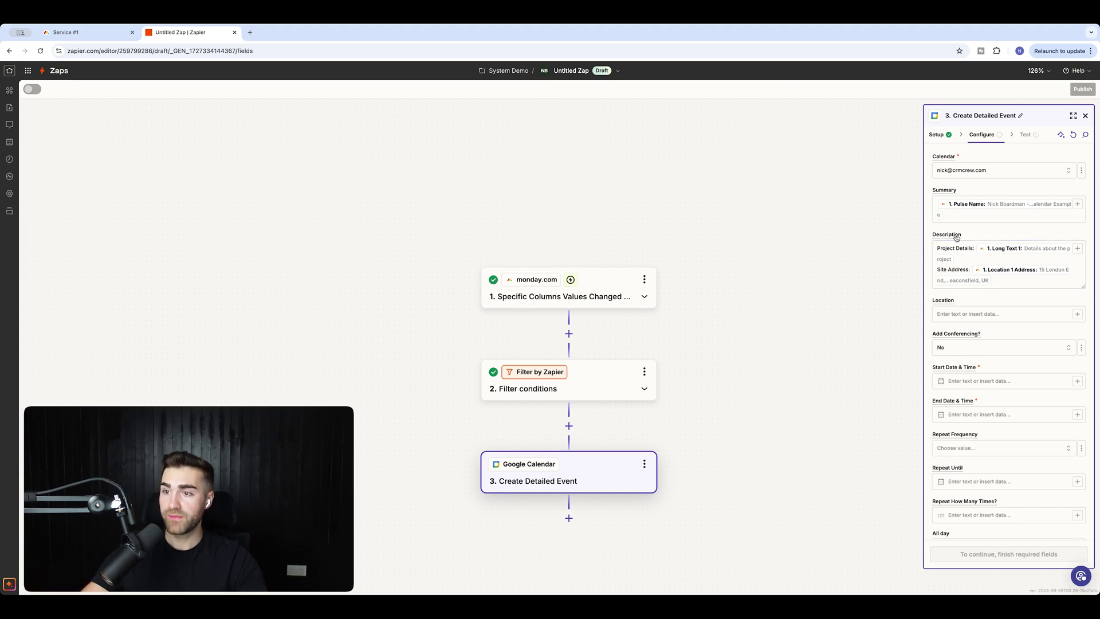
pyautogui.click(967, 308)
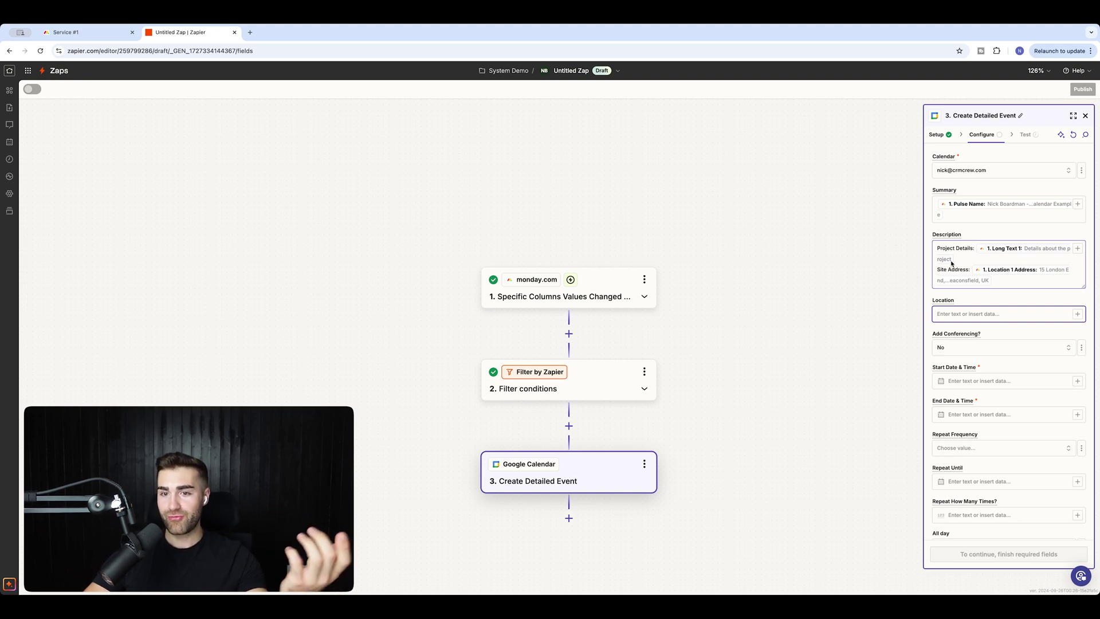
pyautogui.click(955, 348)
pyautogui.click(951, 351)
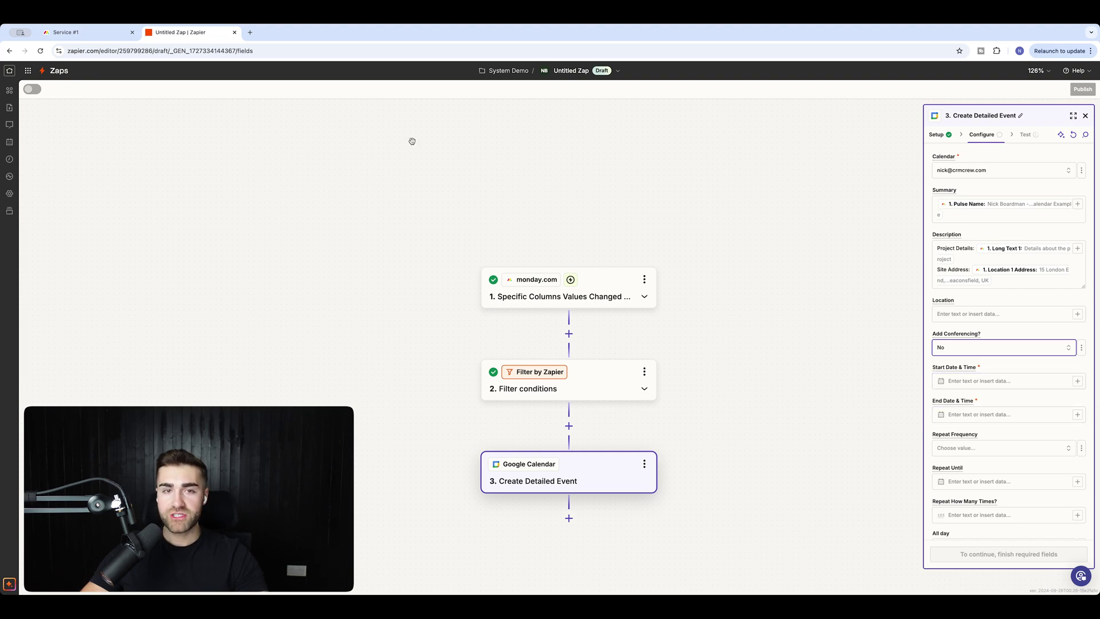
# Check the Start Date/Time column on the monday.com board and insert the trigger's Date 1 1 into the event's Start Date & Time in Zapier.
pyautogui.press('Tab')
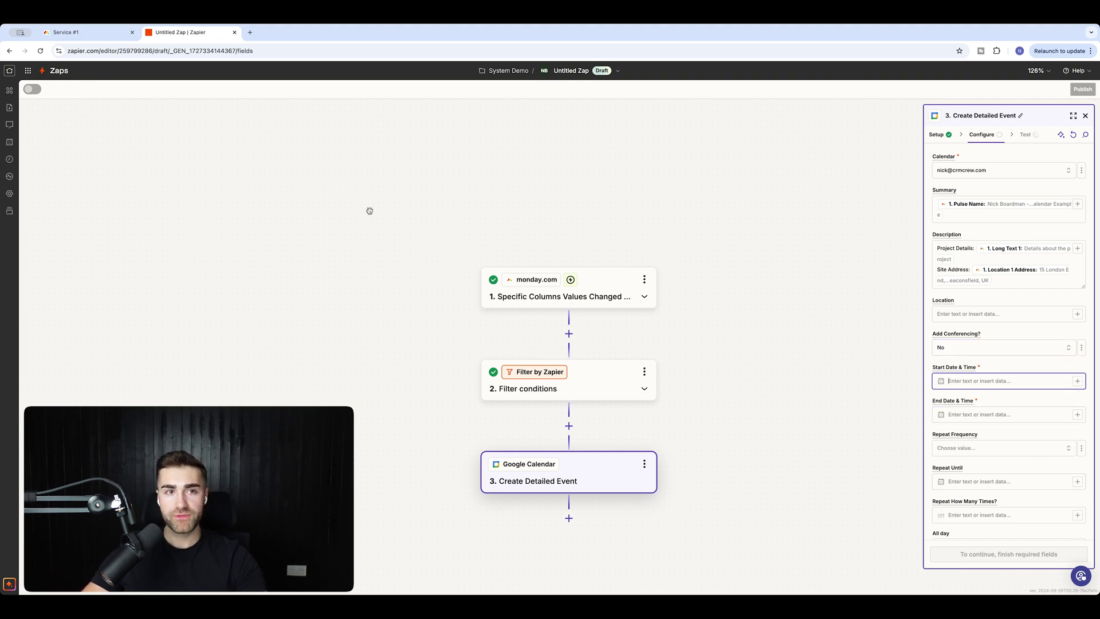
pyautogui.click(1078, 381)
pyautogui.click(843, 453)
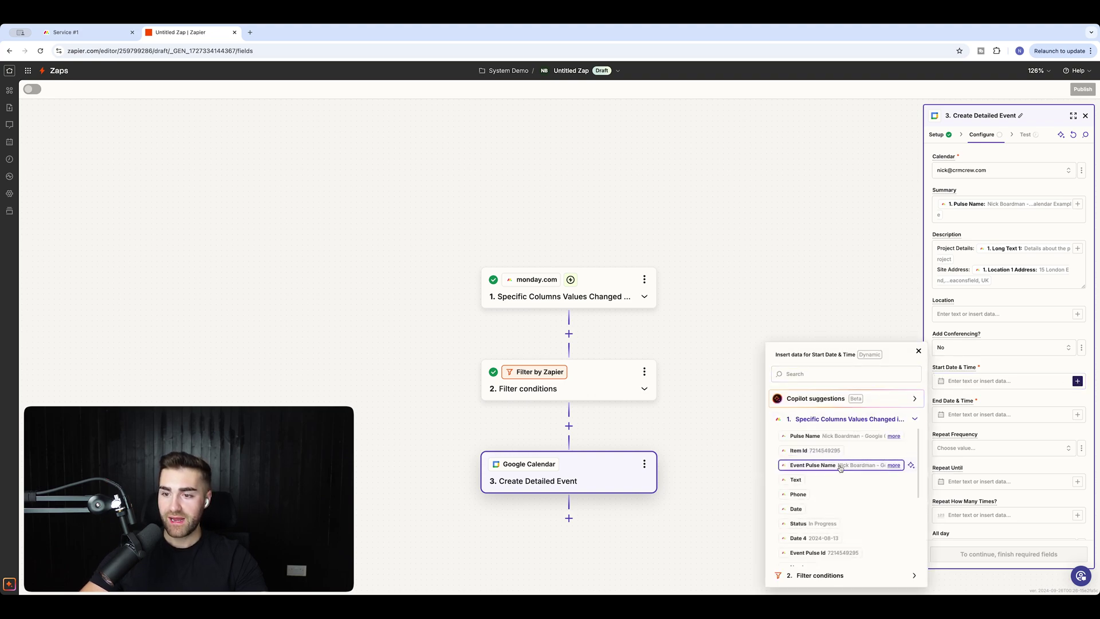
pyautogui.scroll(-8, 841, 468)
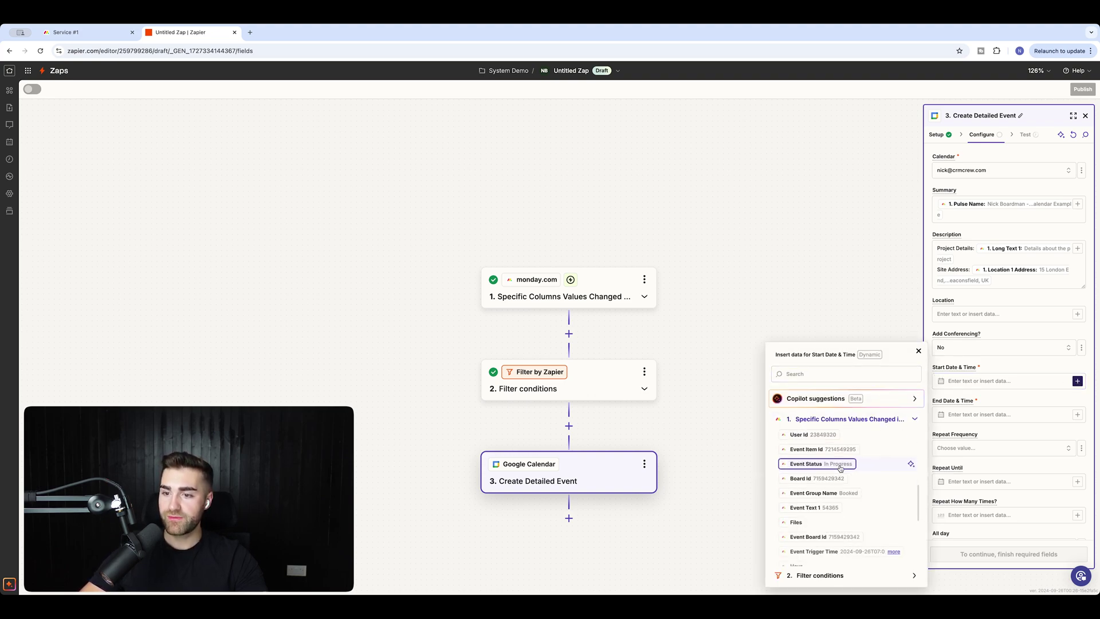
pyautogui.scroll(-10, 841, 468)
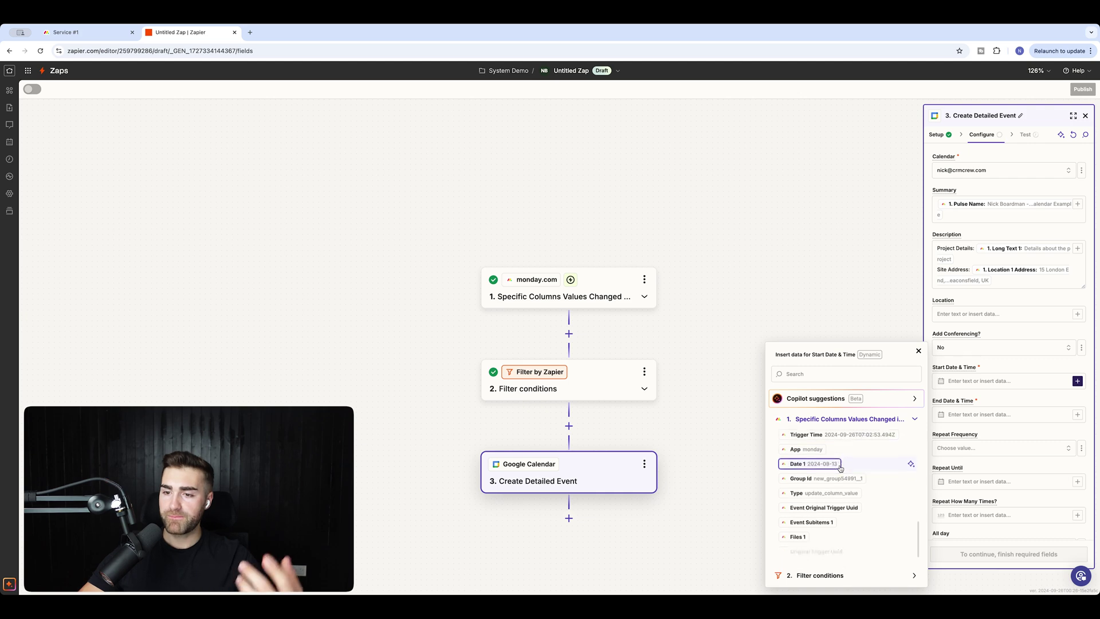
pyautogui.scroll(-10, 841, 468)
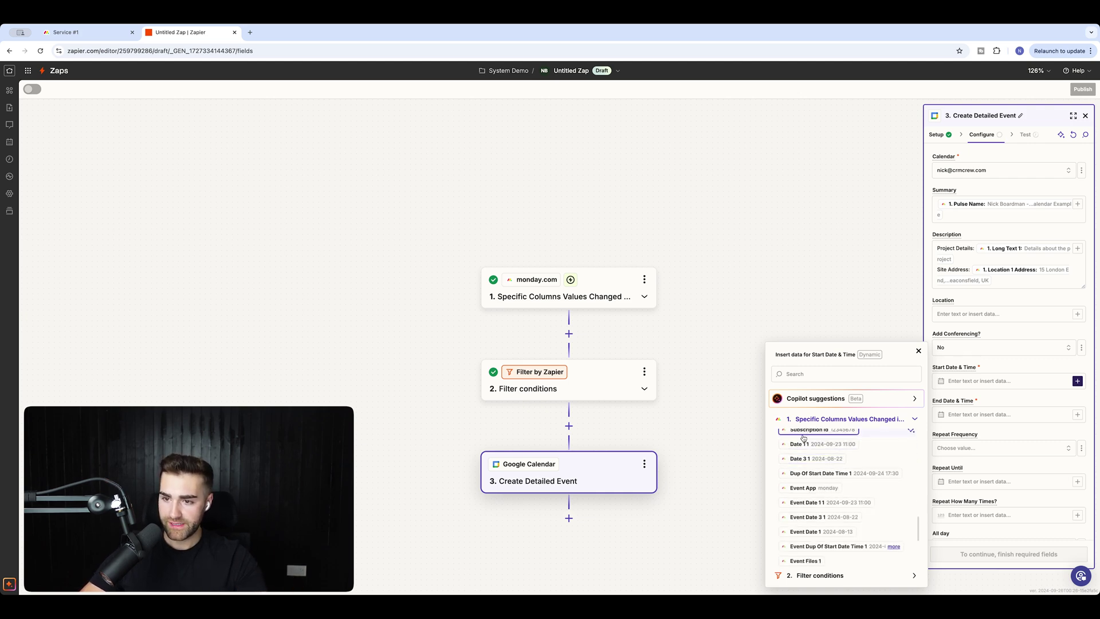
pyautogui.scroll(2, 840, 497)
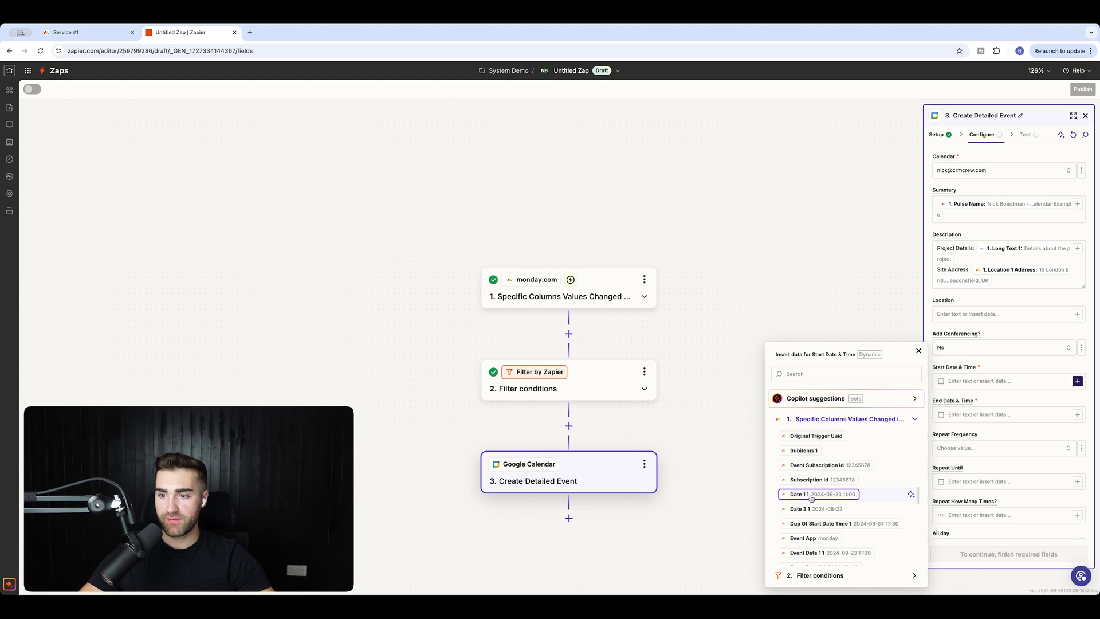
pyautogui.click(86, 32)
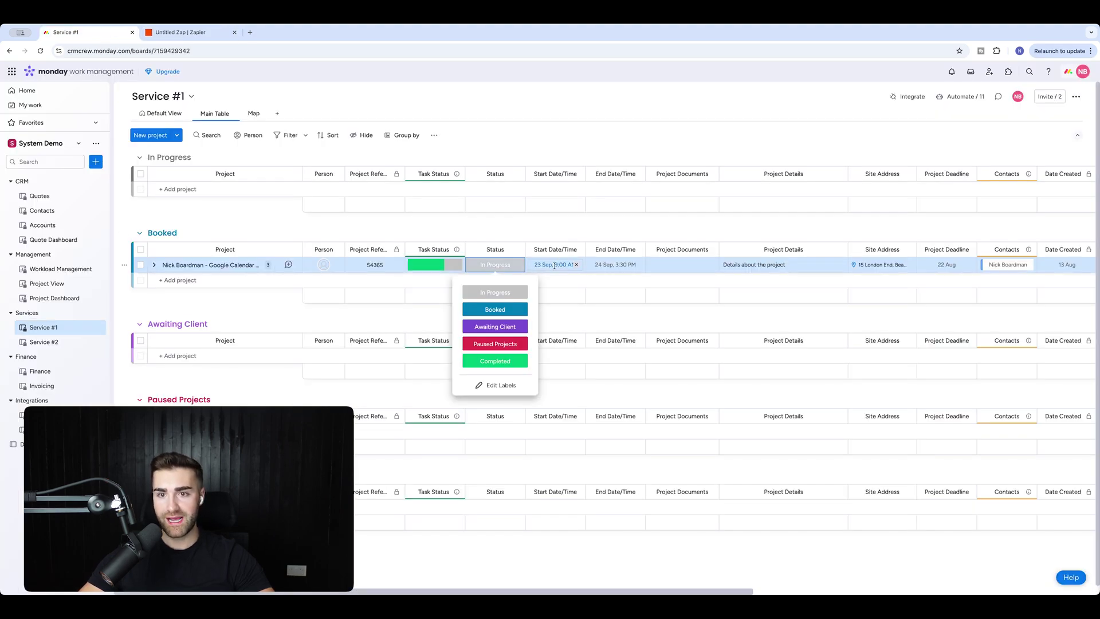
pyautogui.click(192, 33)
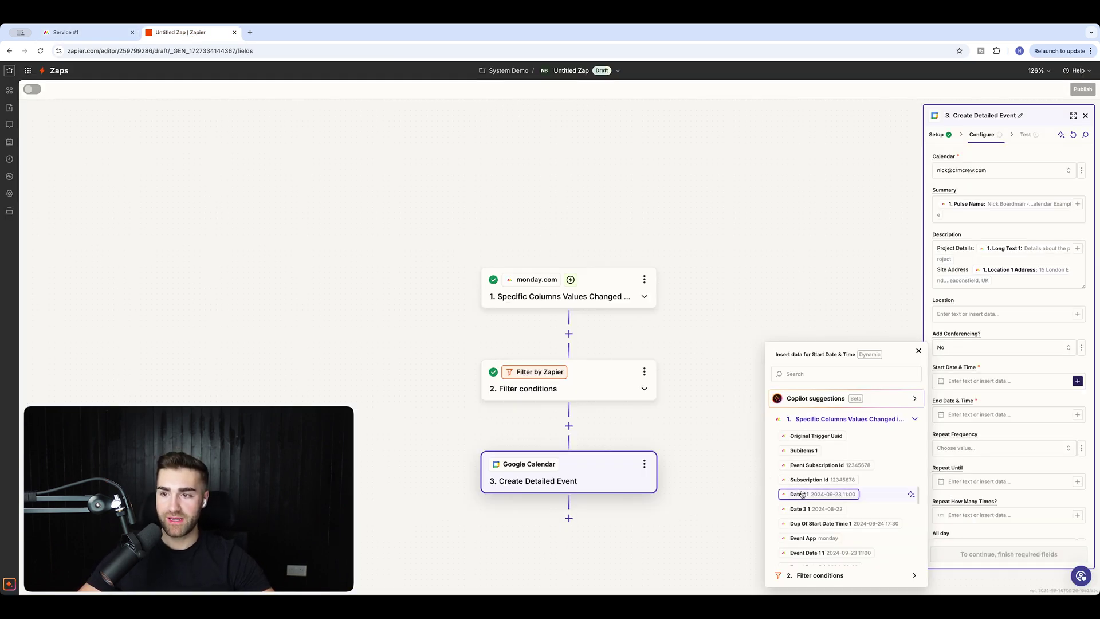
pyautogui.click(827, 498)
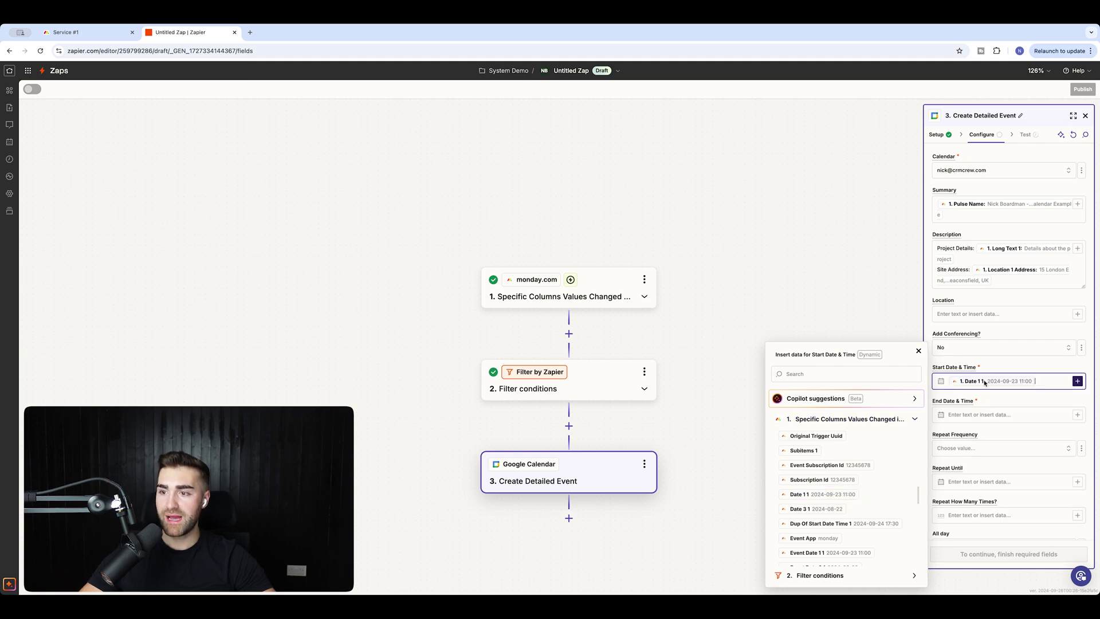
# Compare the time mapped to Start Date & Time in Zapier with the project's Start Date/Time on the monday.com board.
pyautogui.hotkey('ctrl', 'shift', 'Tab')
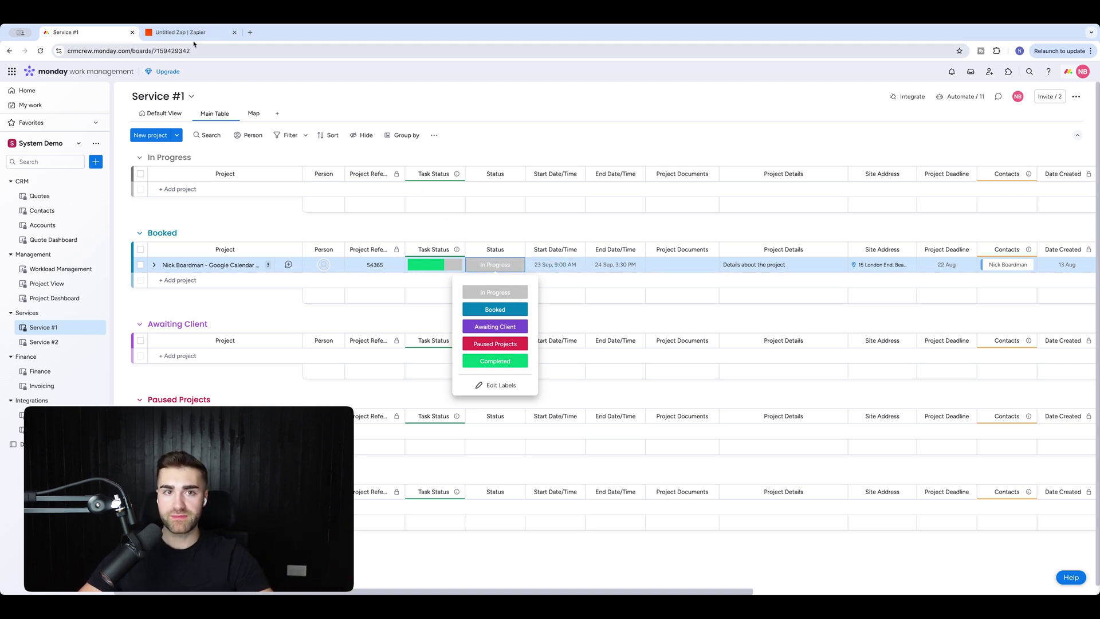
pyautogui.hotkey('ctrl', 'Tab')
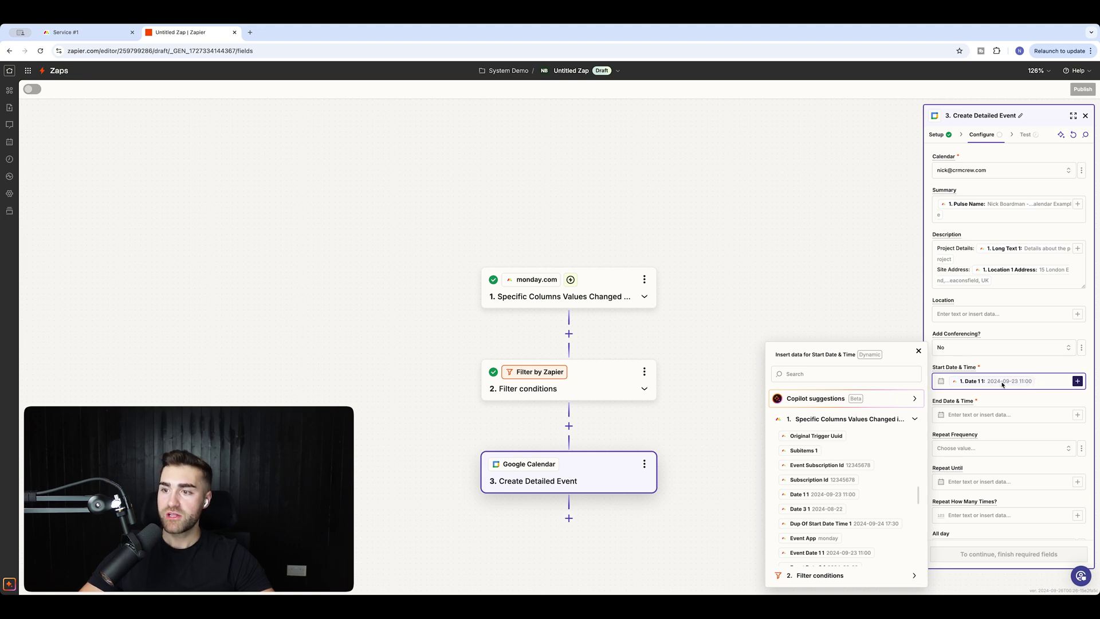
pyautogui.click(72, 33)
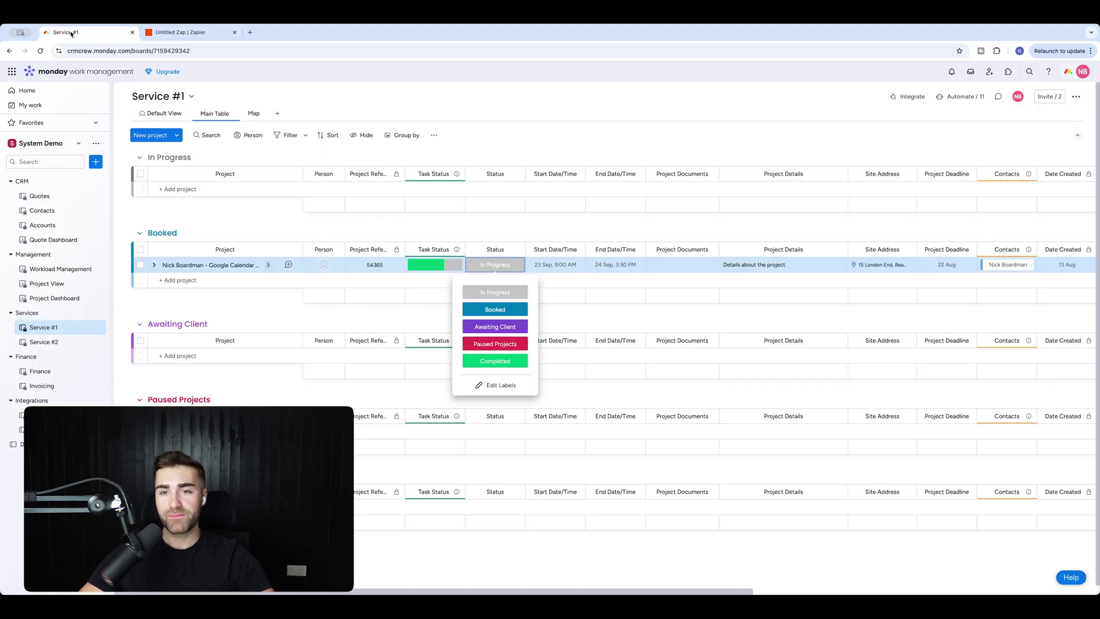
pyautogui.click(182, 33)
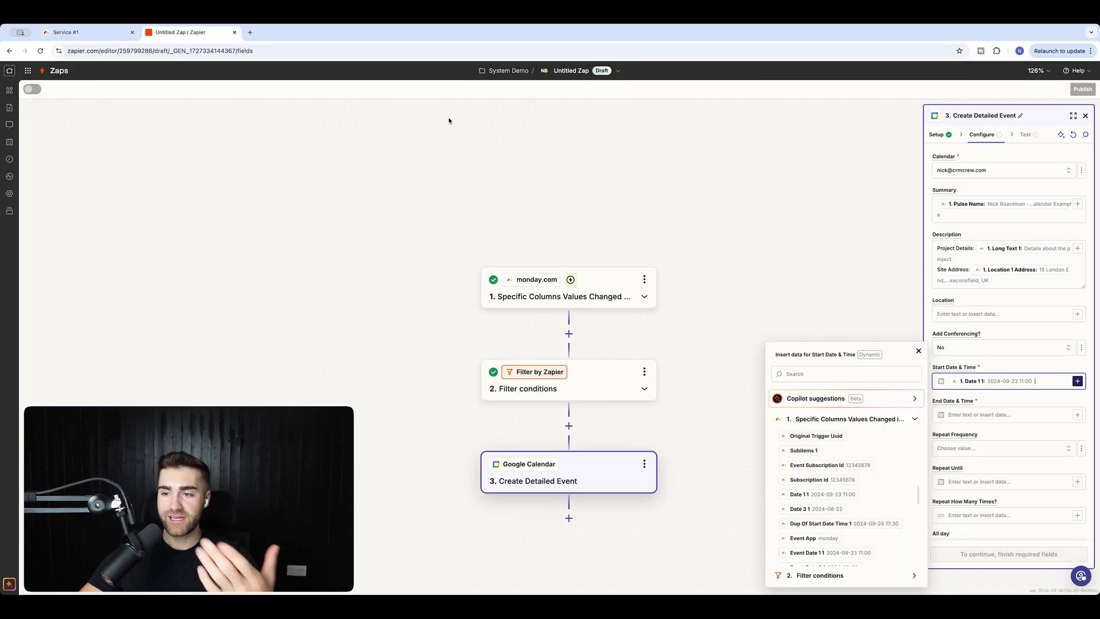
# Check the End Date/Time column on the monday.com board and insert the trigger's Dup Of Start Date Time 1 into End Date & Time in Zapier.
pyautogui.click(997, 416)
pyautogui.scroll(-1, 997, 417)
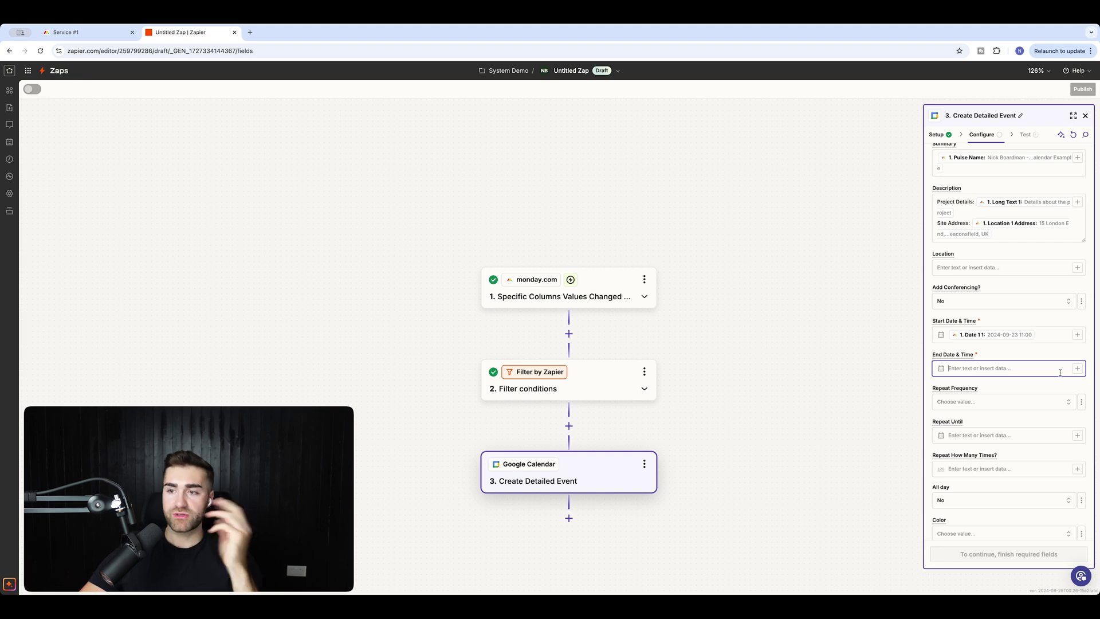
pyautogui.click(1077, 368)
pyautogui.click(863, 439)
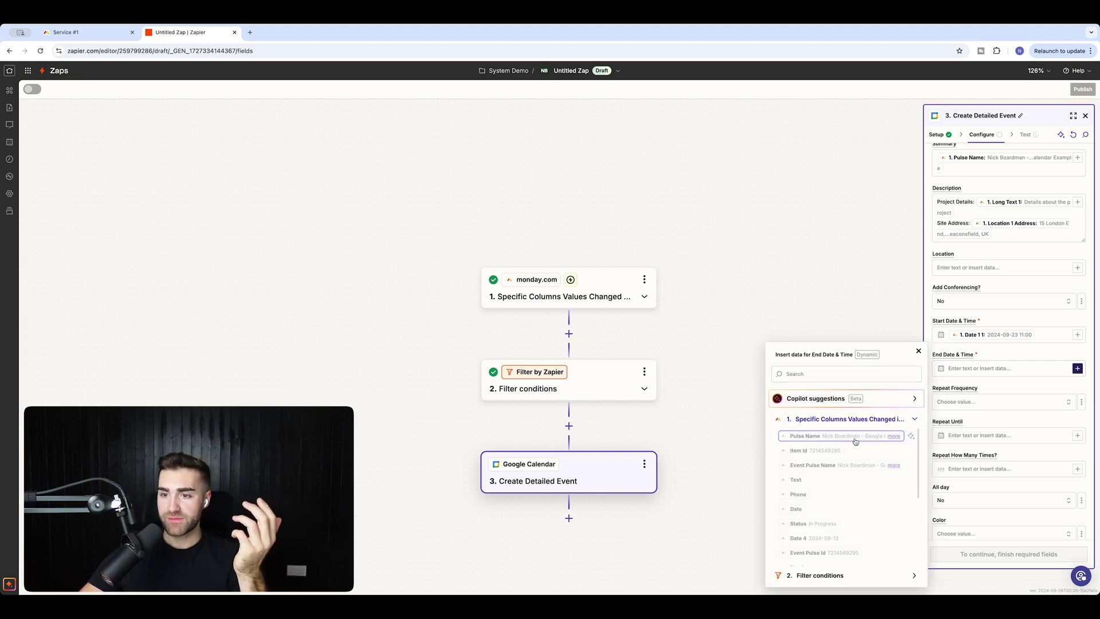
pyautogui.click(86, 32)
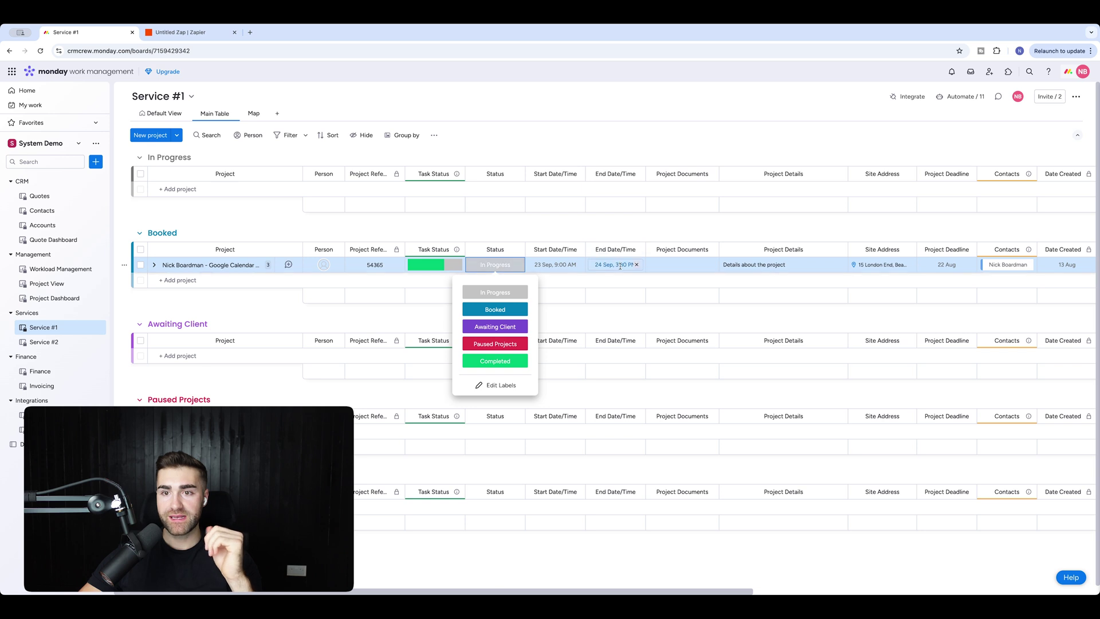
pyautogui.click(166, 33)
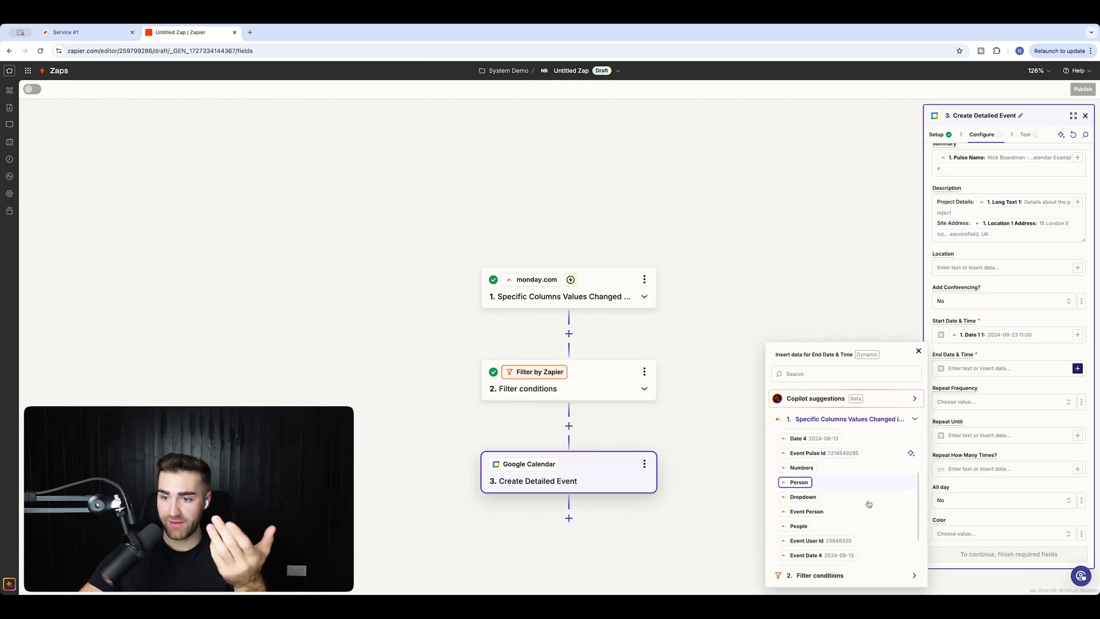
pyautogui.scroll(-3, 860, 510)
pyautogui.scroll(-8, 836, 532)
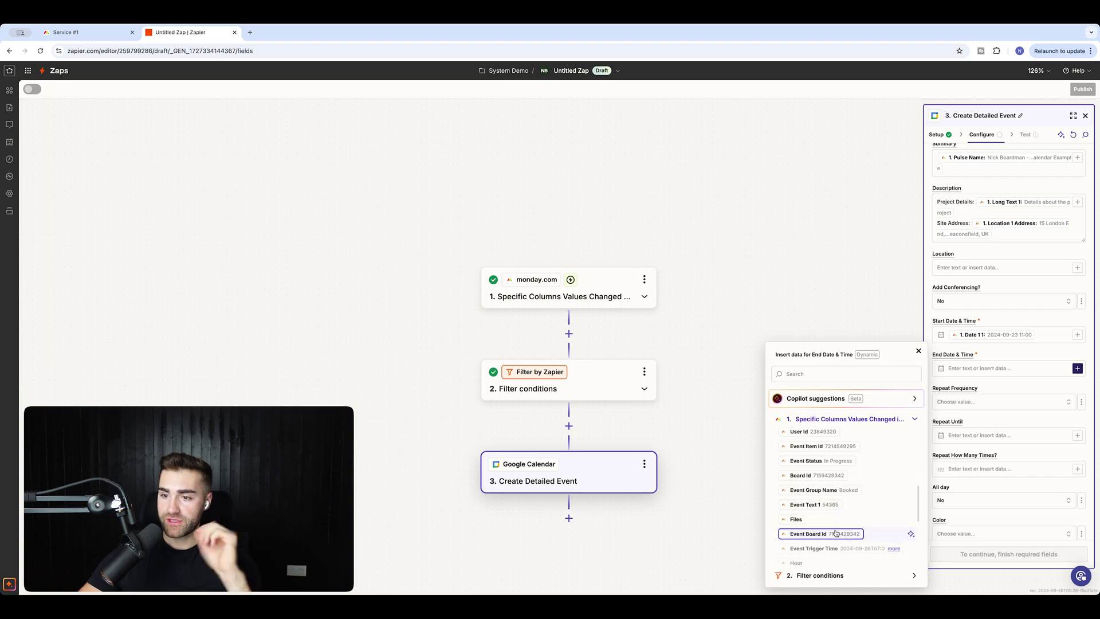
pyautogui.scroll(-10, 836, 532)
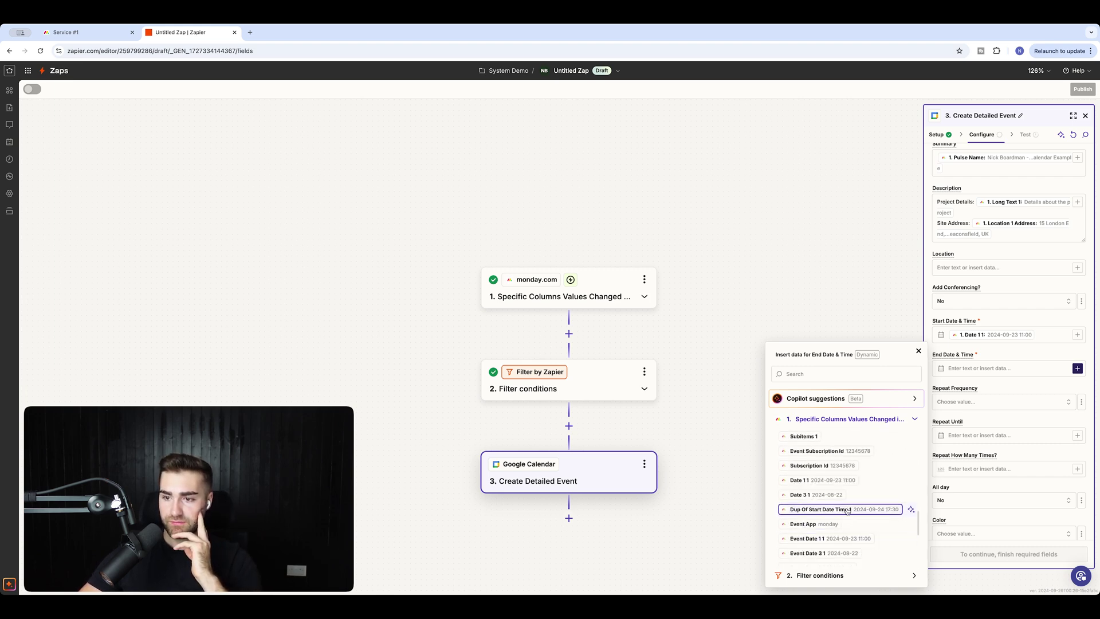
pyautogui.click(848, 510)
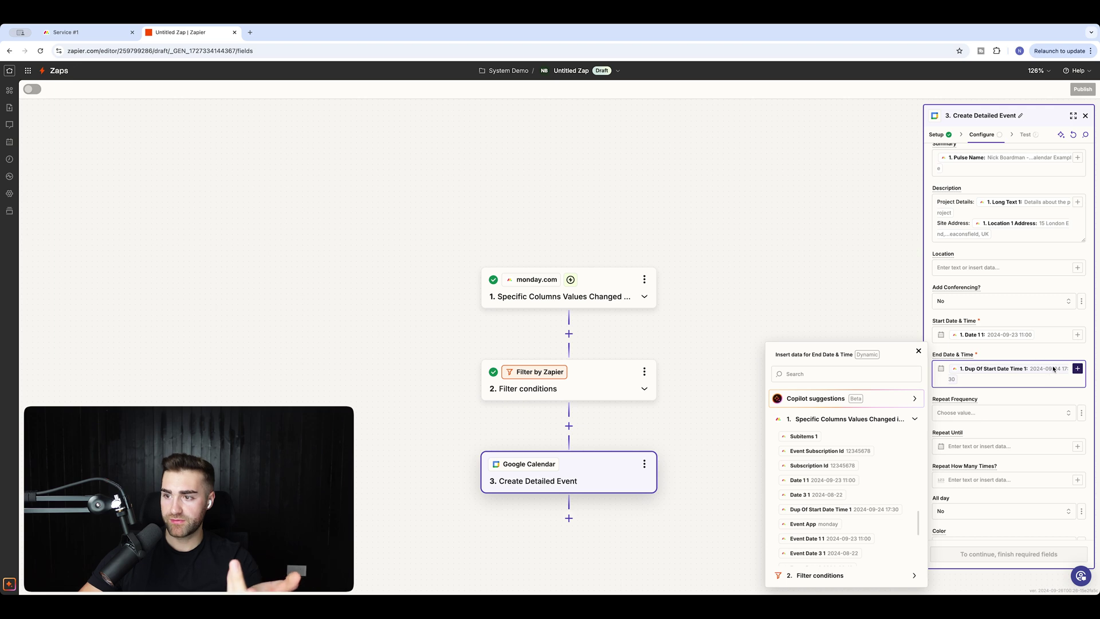
pyautogui.click(808, 275)
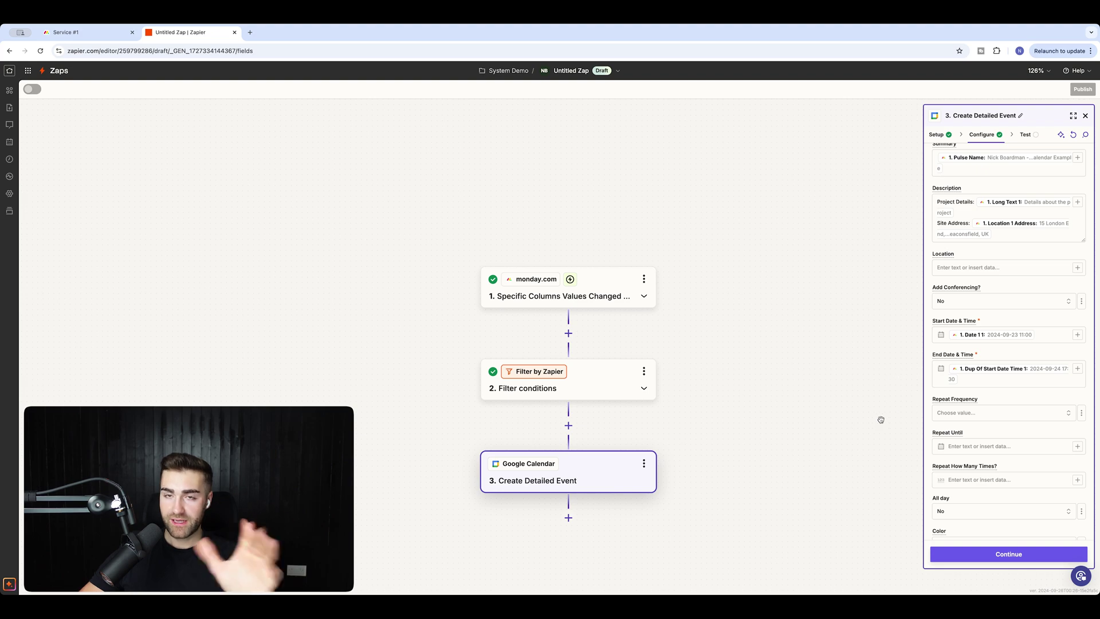
# Review the Repeat Frequency options and the event's optional fields down to the reminder settings.
pyautogui.click(964, 414)
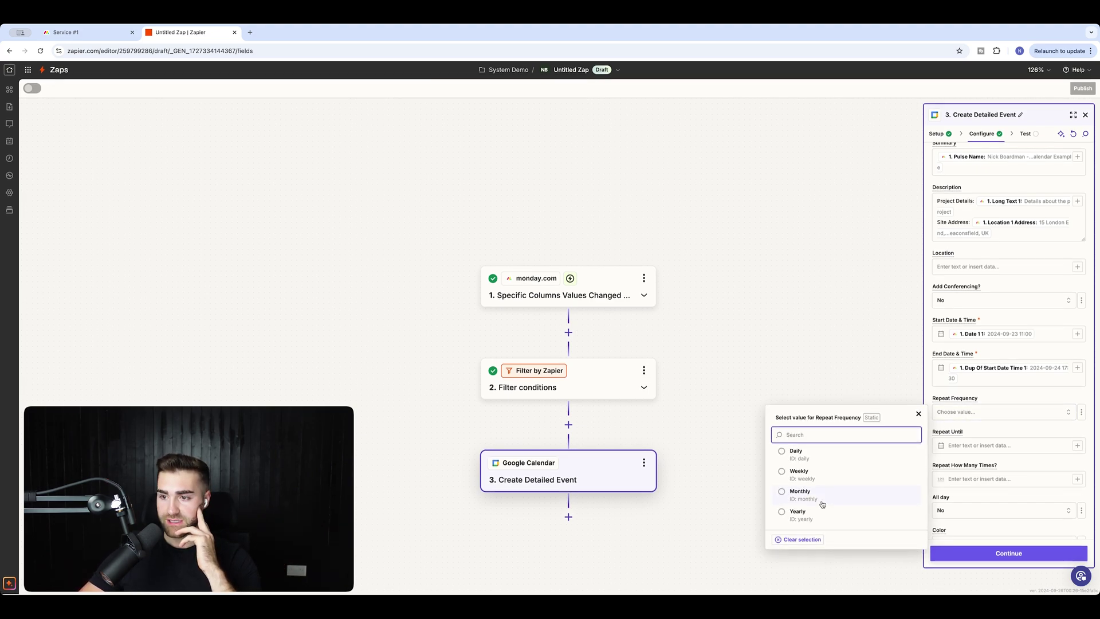
pyautogui.click(792, 364)
pyautogui.scroll(-1, 974, 439)
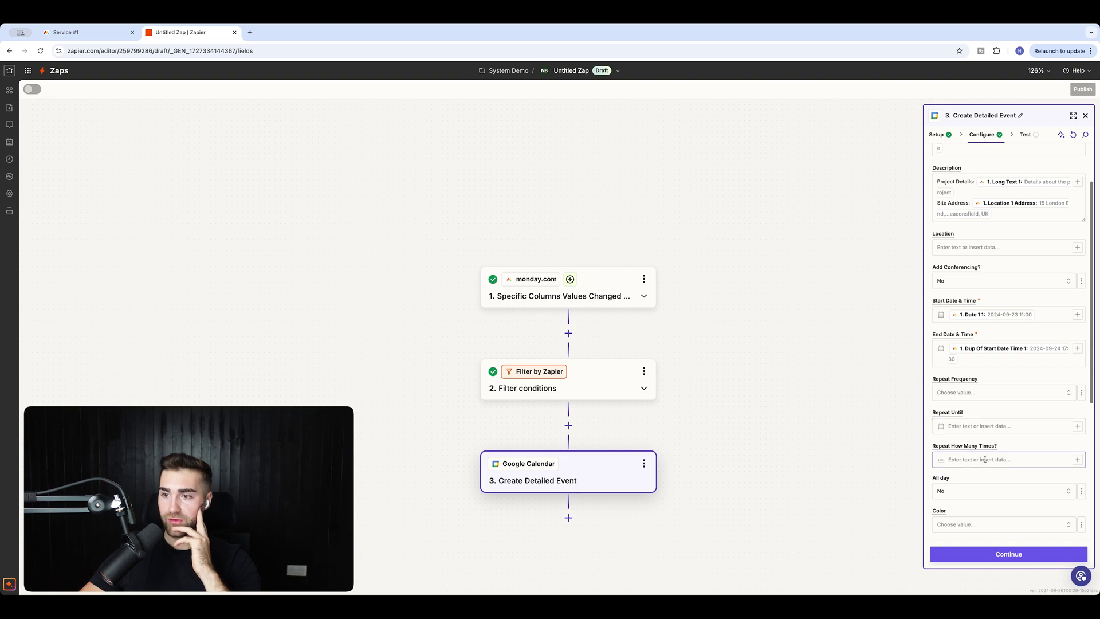
pyautogui.scroll(-3, 985, 459)
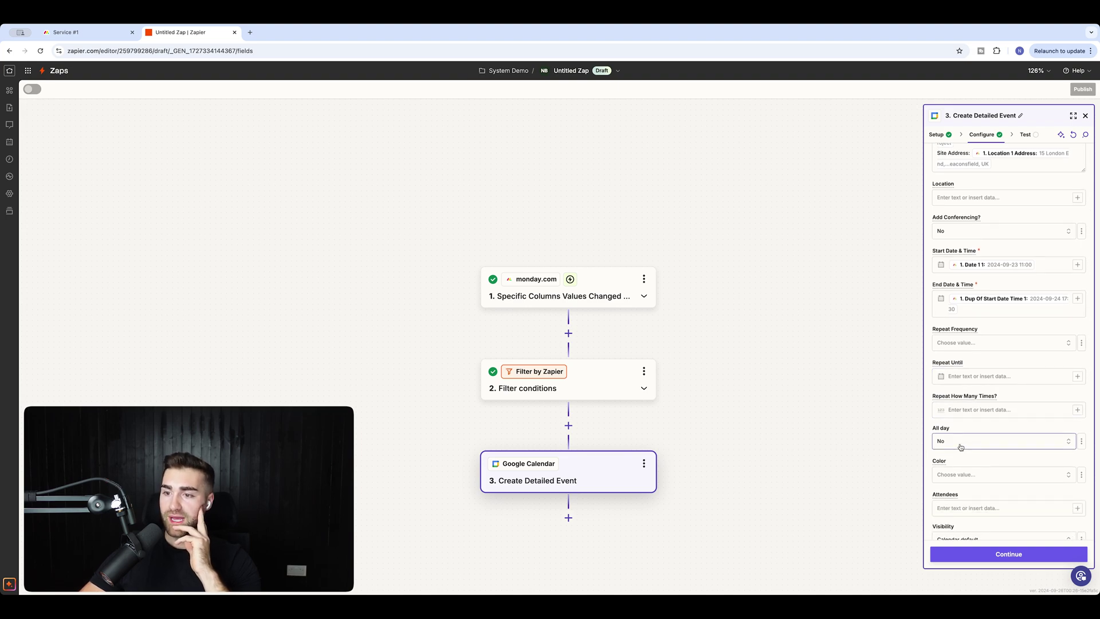
pyautogui.scroll(-2, 961, 446)
pyautogui.scroll(-2, 963, 442)
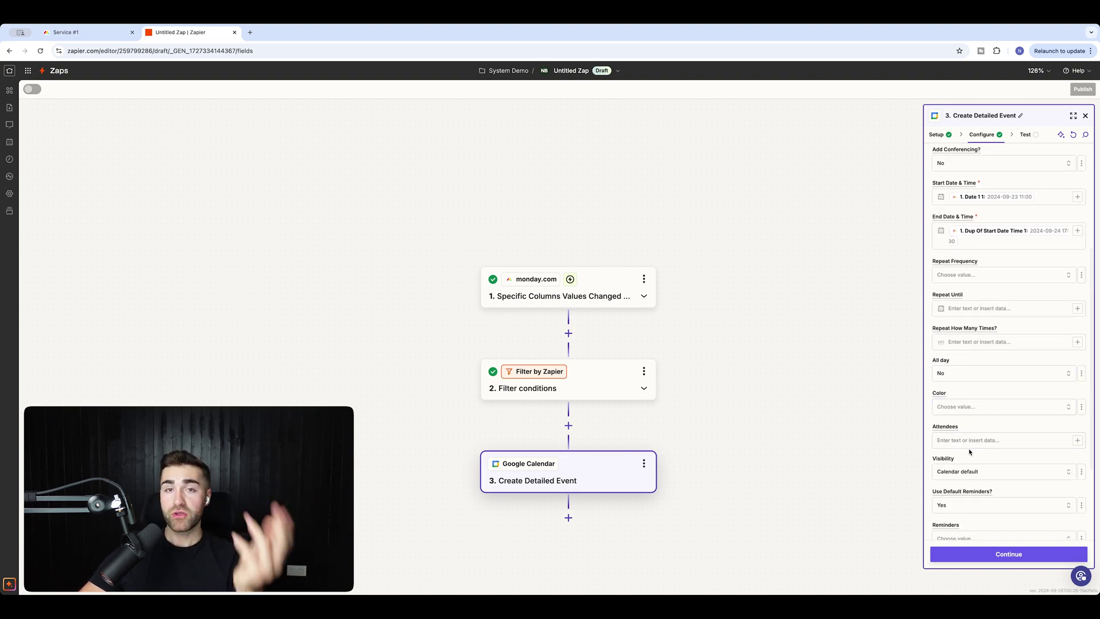
# Try entering an attendee's e-mail address in the event's Attendees field, and clear the field.
pyautogui.click(965, 445)
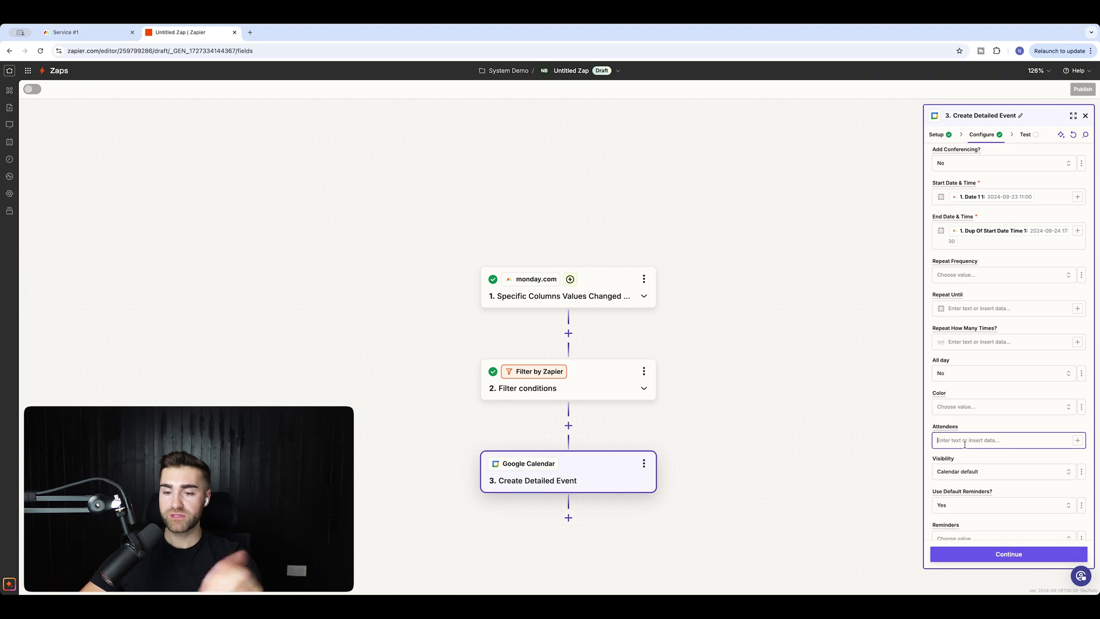
pyautogui.write('nick@')
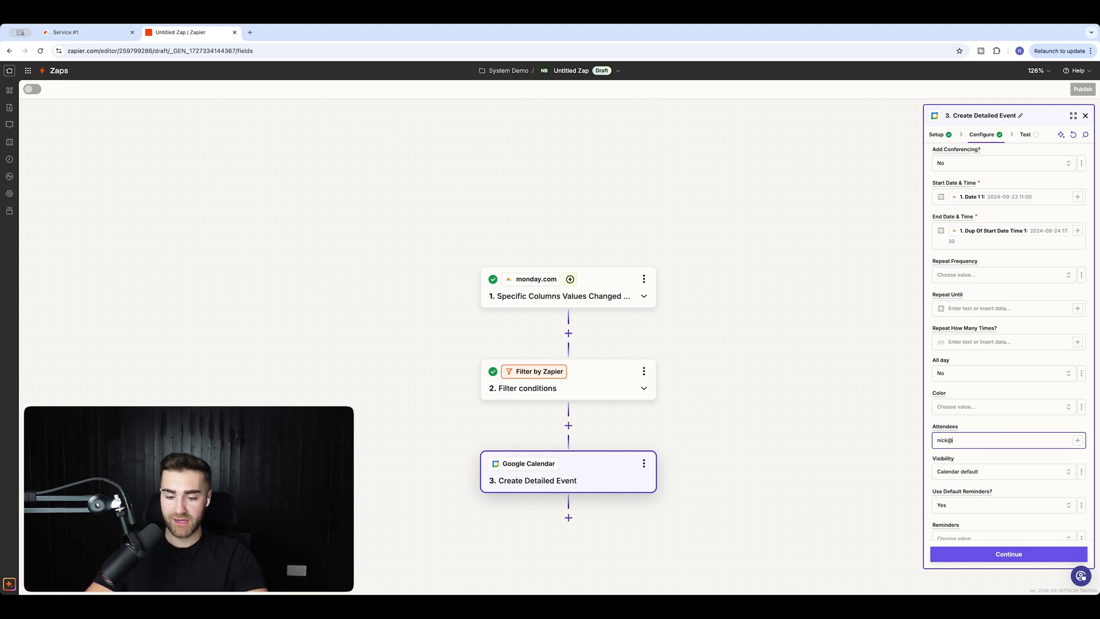
pyautogui.hotkey('ctrl', 'a')
pyautogui.write('de')
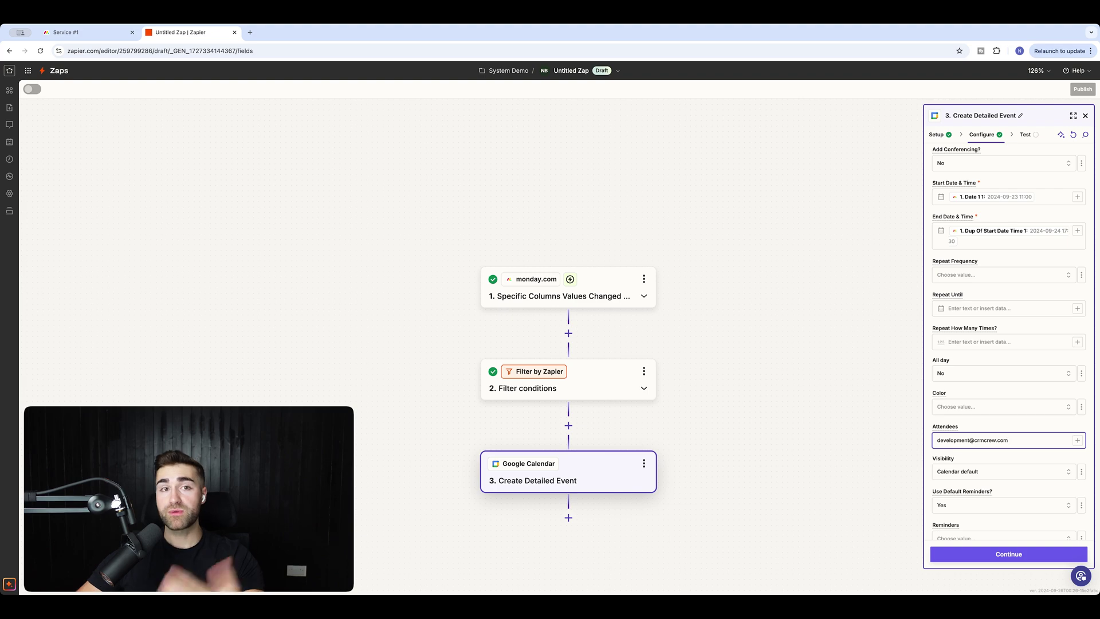
pyautogui.hotkey('ctrl', 'a')
pyautogui.press('BackSpace')
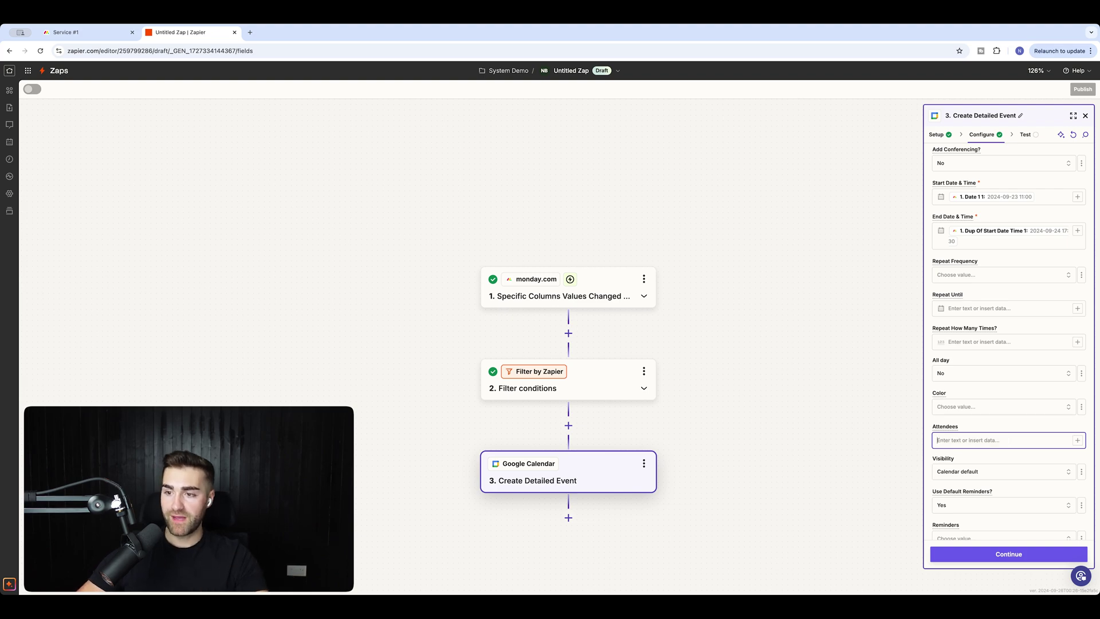
# Check the event's Visibility options and set Show me as Free or Busy to Busy.
pyautogui.click(976, 472)
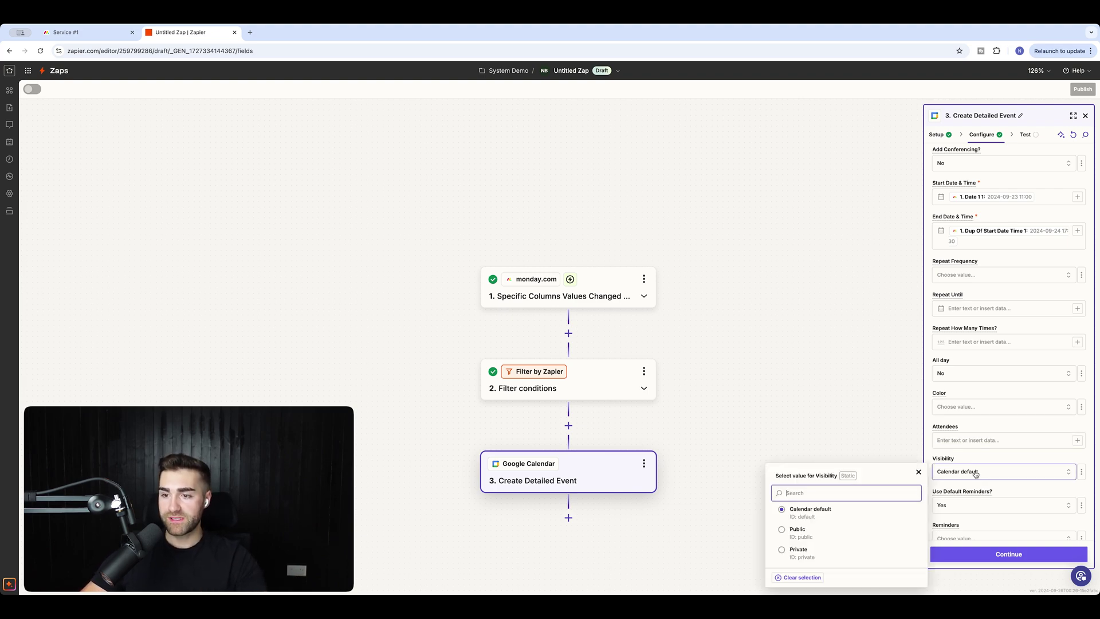
pyautogui.click(812, 425)
pyautogui.scroll(-2, 1026, 401)
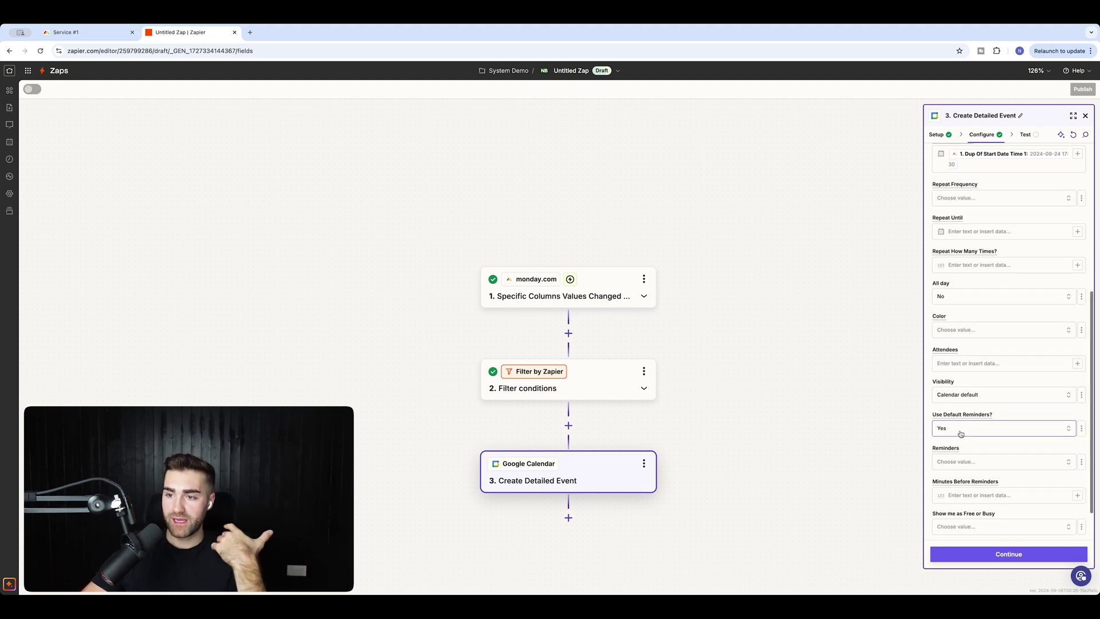
pyautogui.scroll(-1, 961, 434)
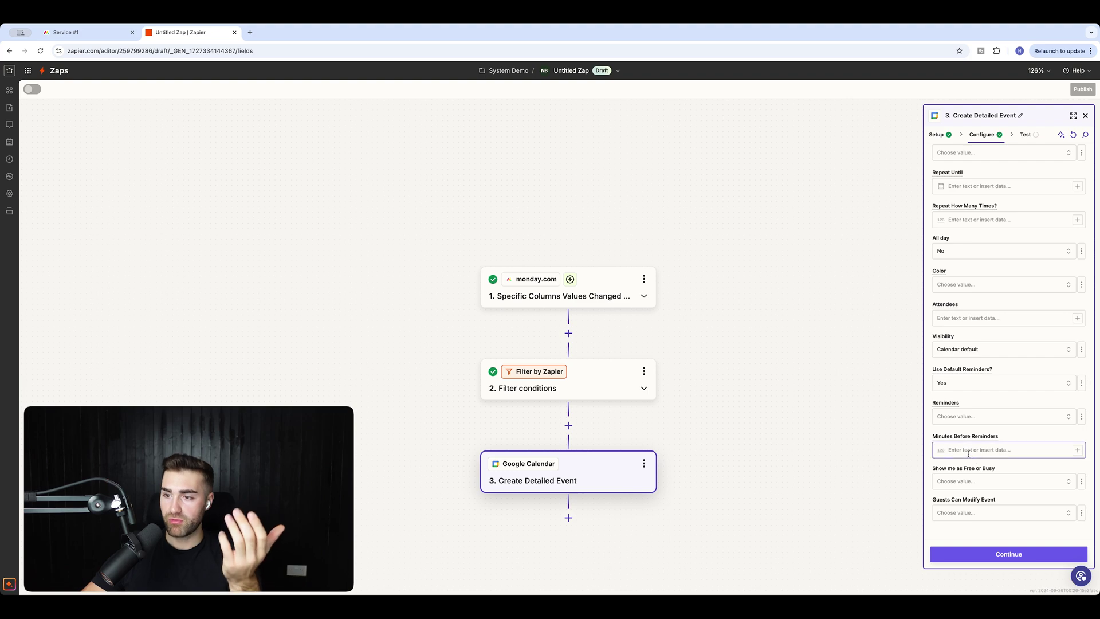
pyautogui.click(956, 486)
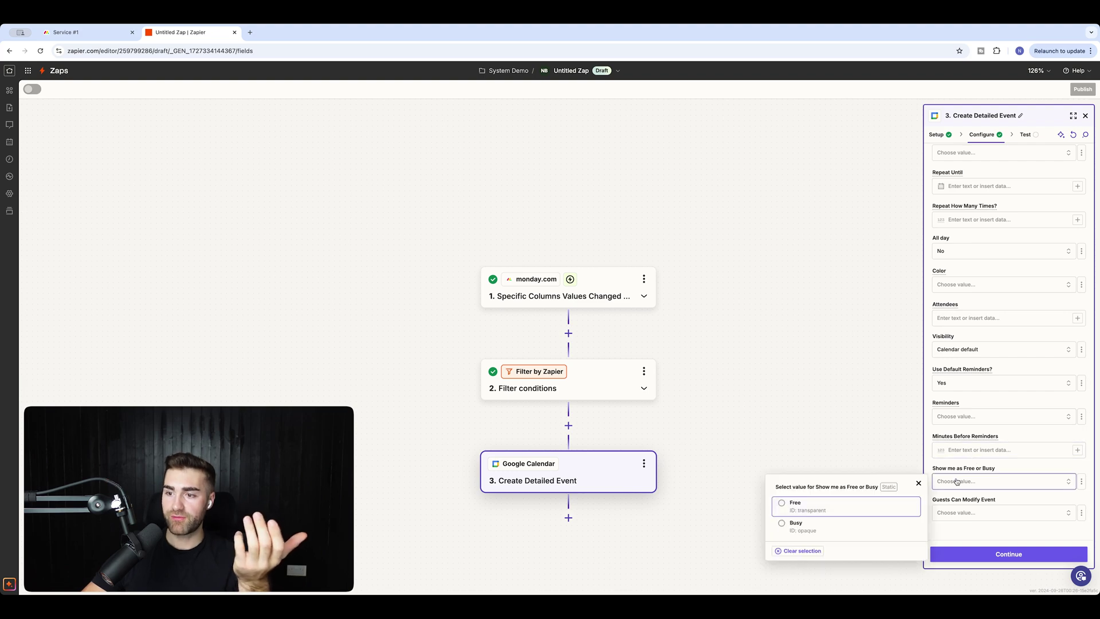
pyautogui.click(798, 528)
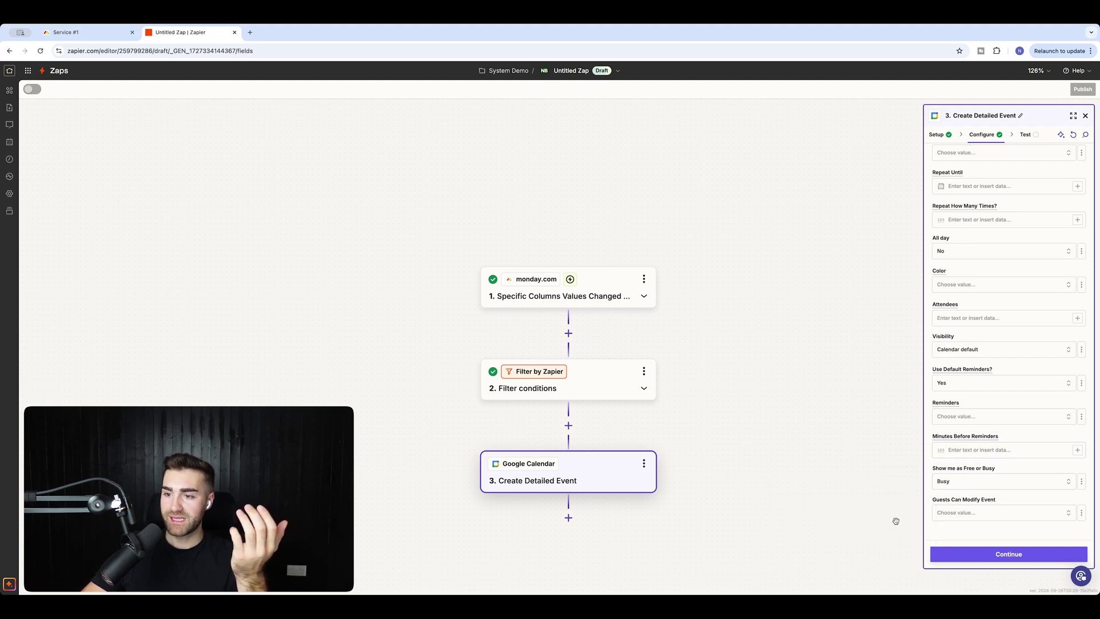
# Check the Guests Can Modify Event options and review the calendar event's start and end date fields.
pyautogui.click(954, 516)
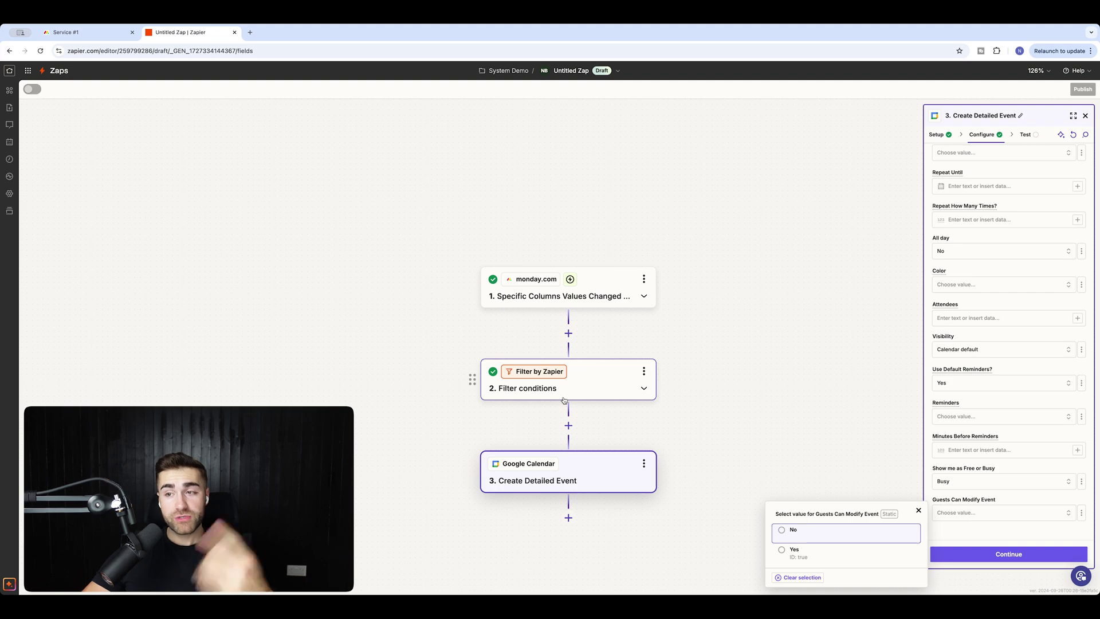
pyautogui.click(692, 263)
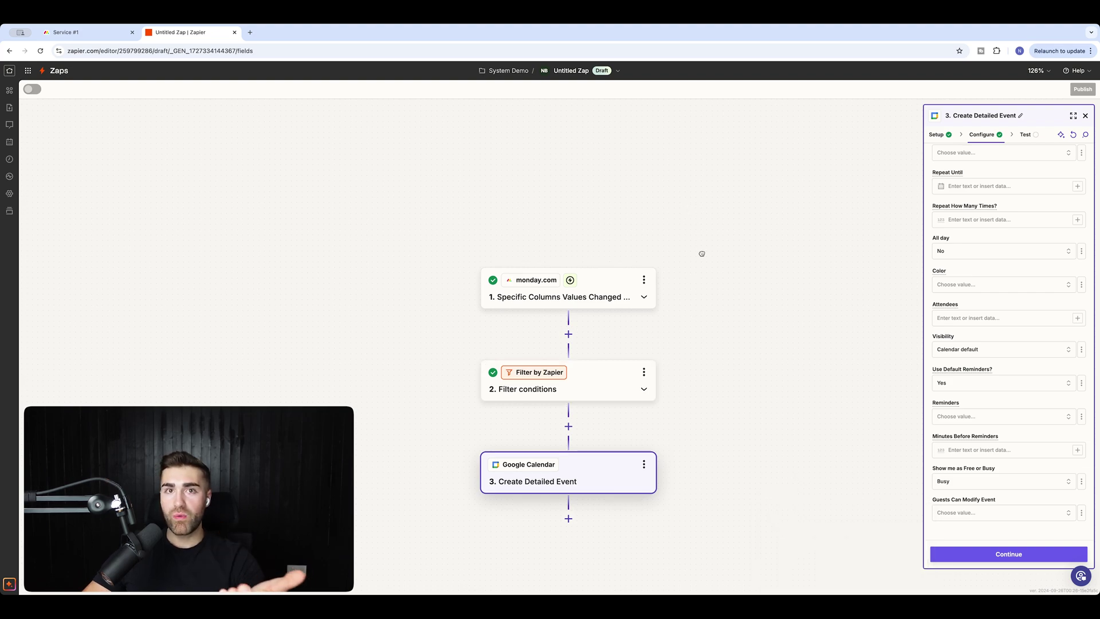
pyautogui.scroll(-1, 700, 246)
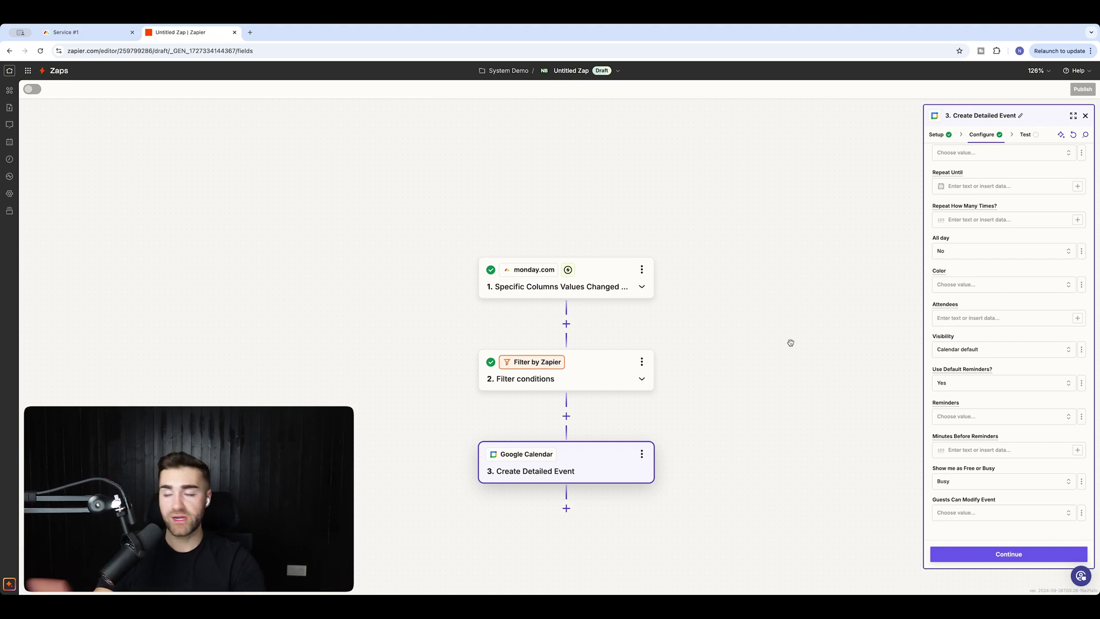
pyautogui.scroll(5, 984, 314)
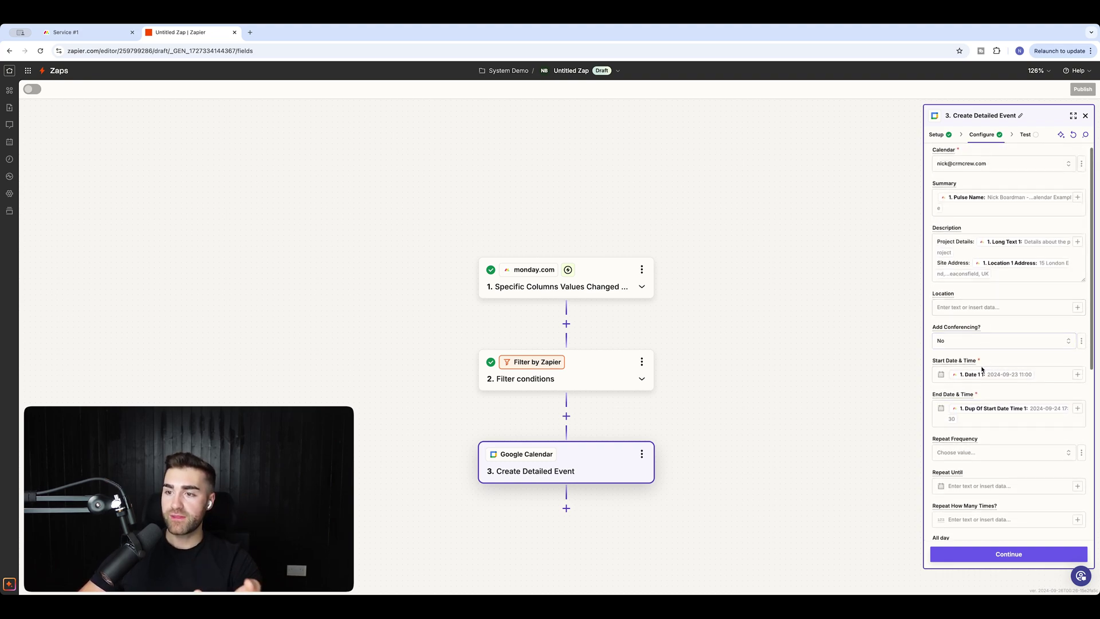
pyautogui.scroll(1, 974, 349)
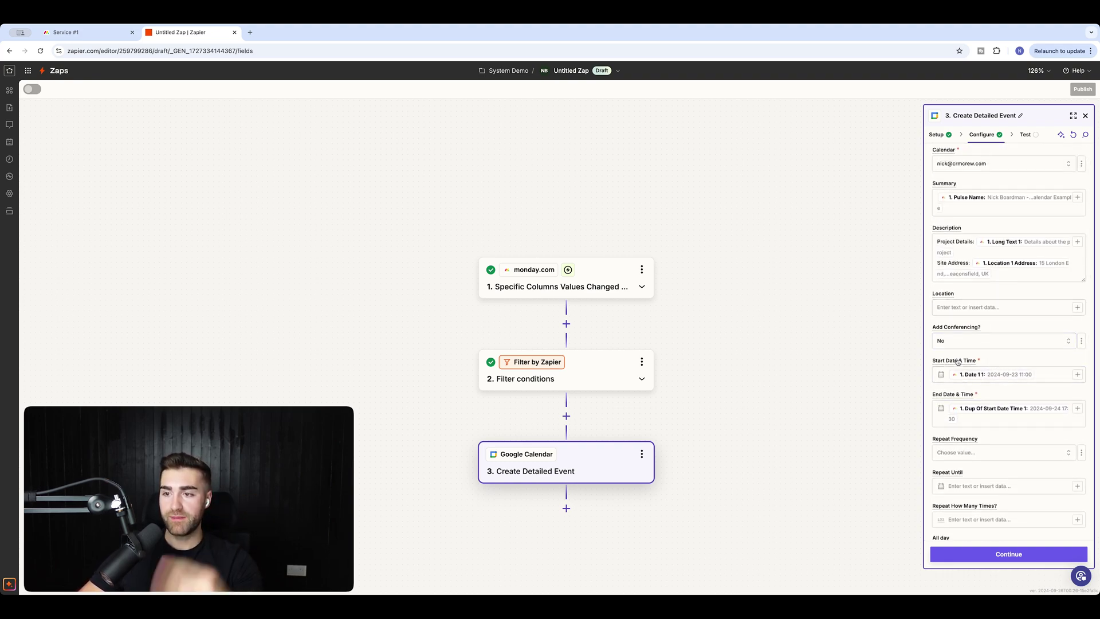
# Add a Formatter by Zapier step with the Date / Time event between the filter and the Google Calendar action.
pyautogui.click(566, 416)
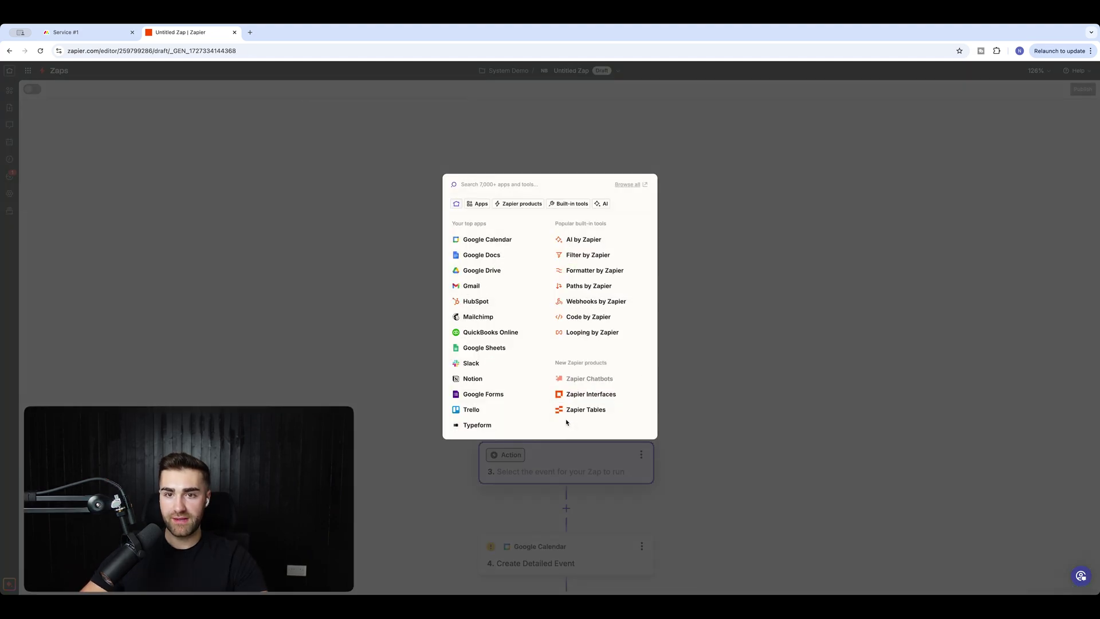
pyautogui.click(736, 378)
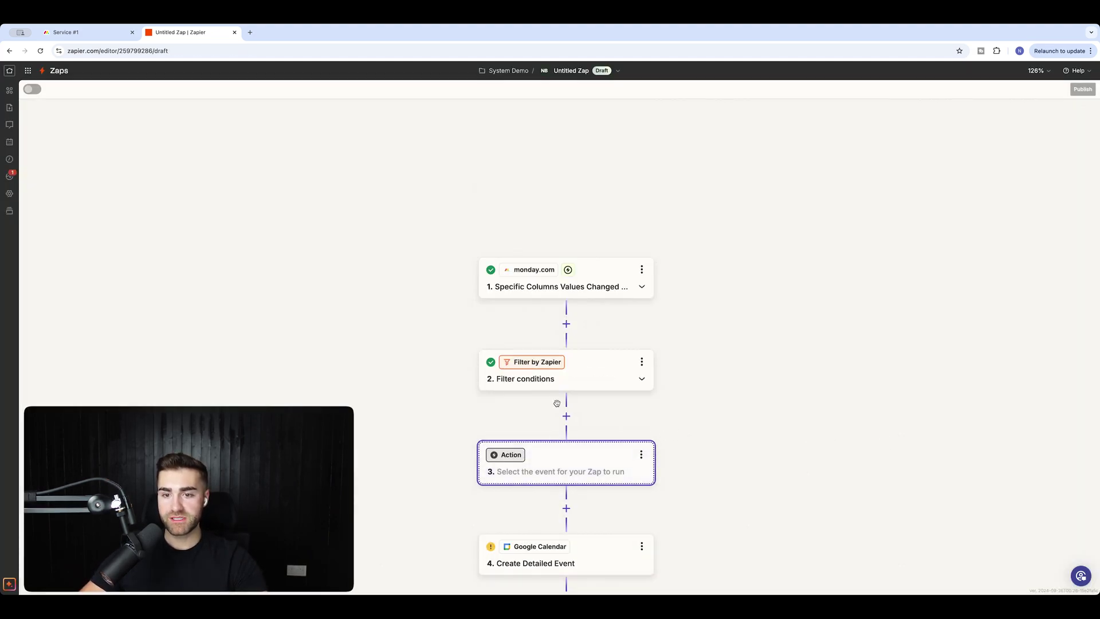
pyautogui.click(547, 466)
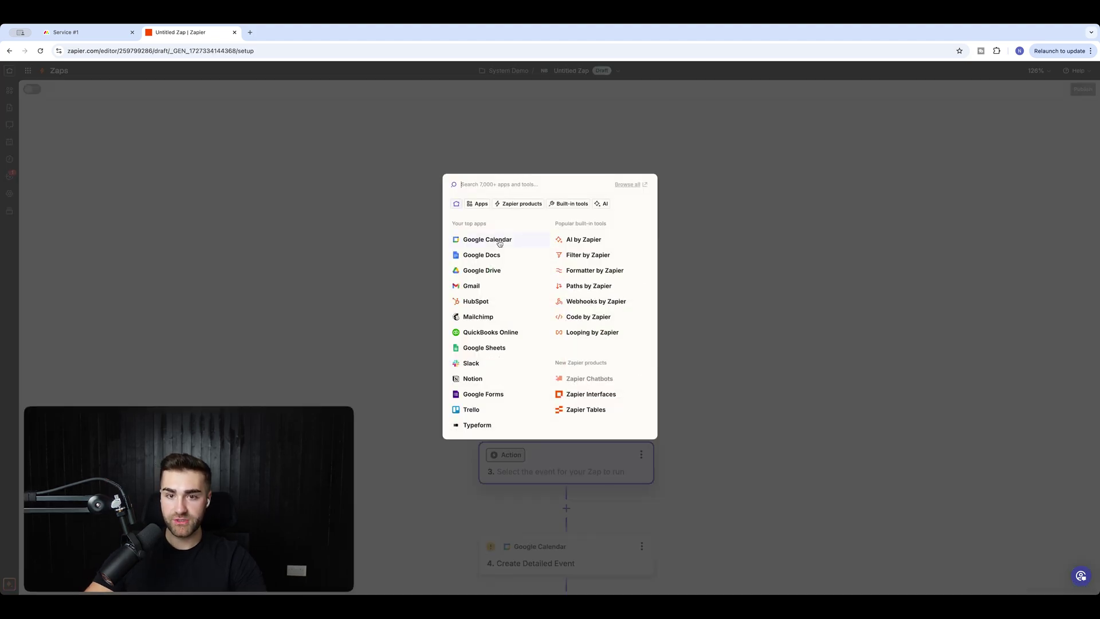
pyautogui.write('format')
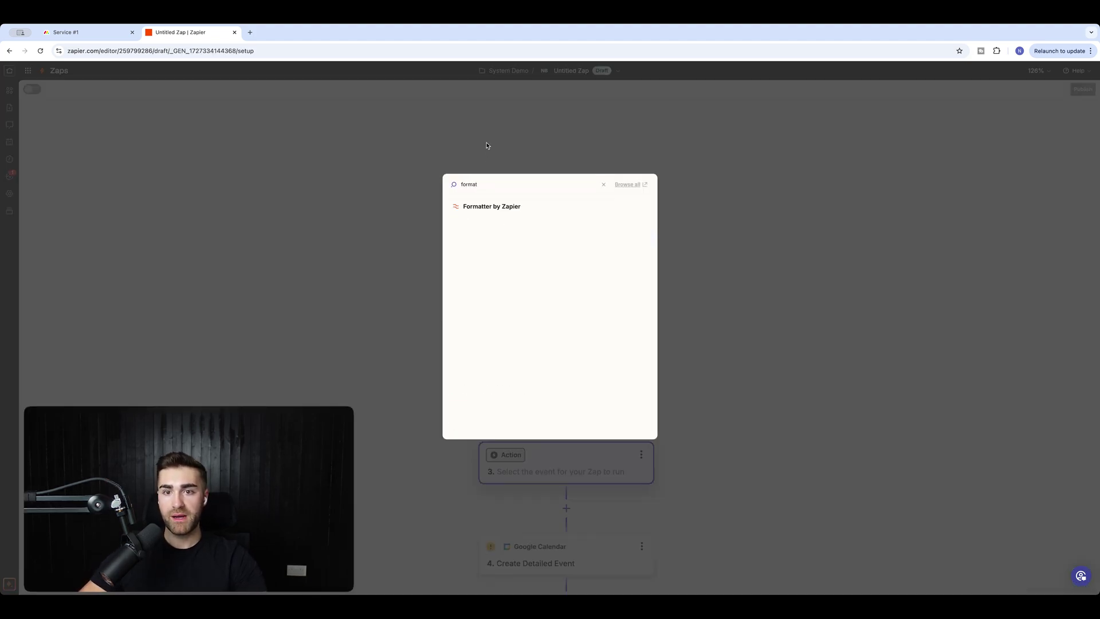
pyautogui.click(482, 206)
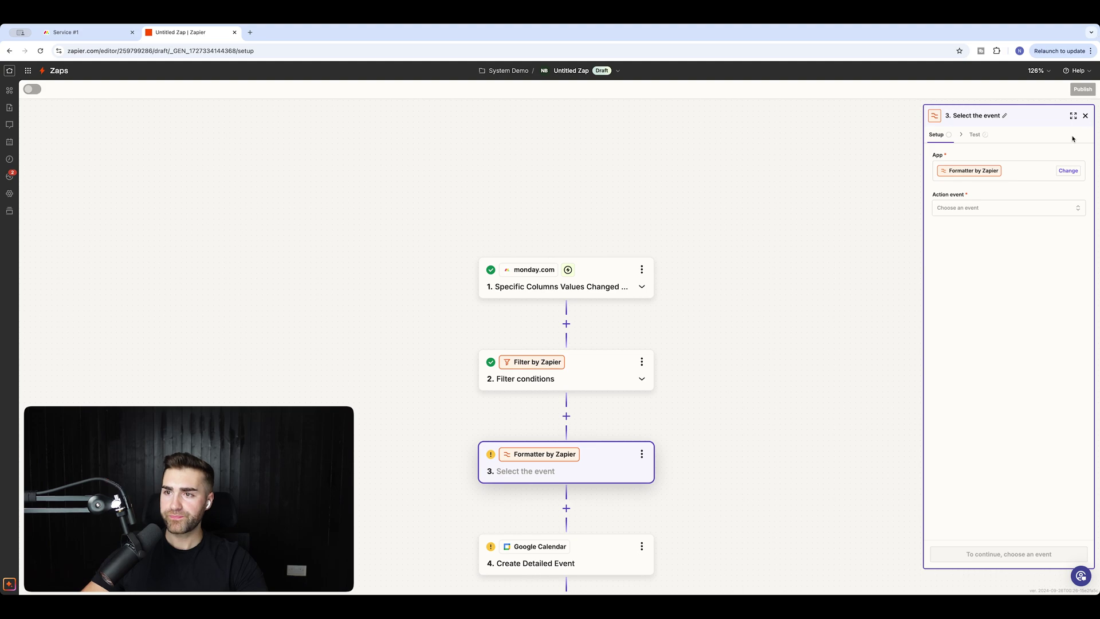
pyautogui.click(954, 210)
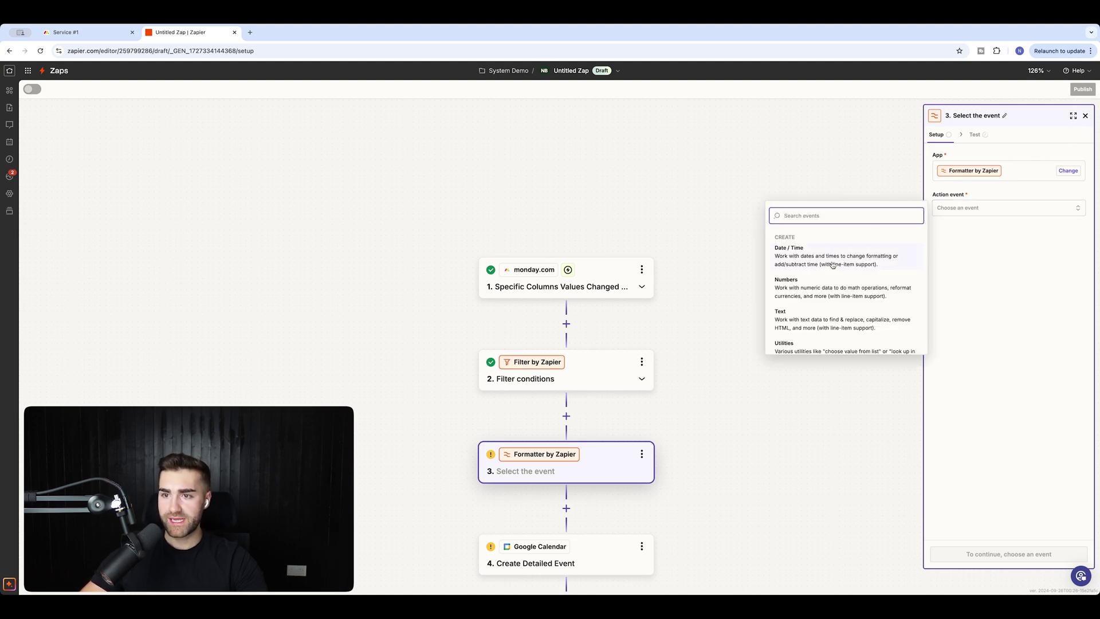
pyautogui.click(798, 259)
pyautogui.click(991, 557)
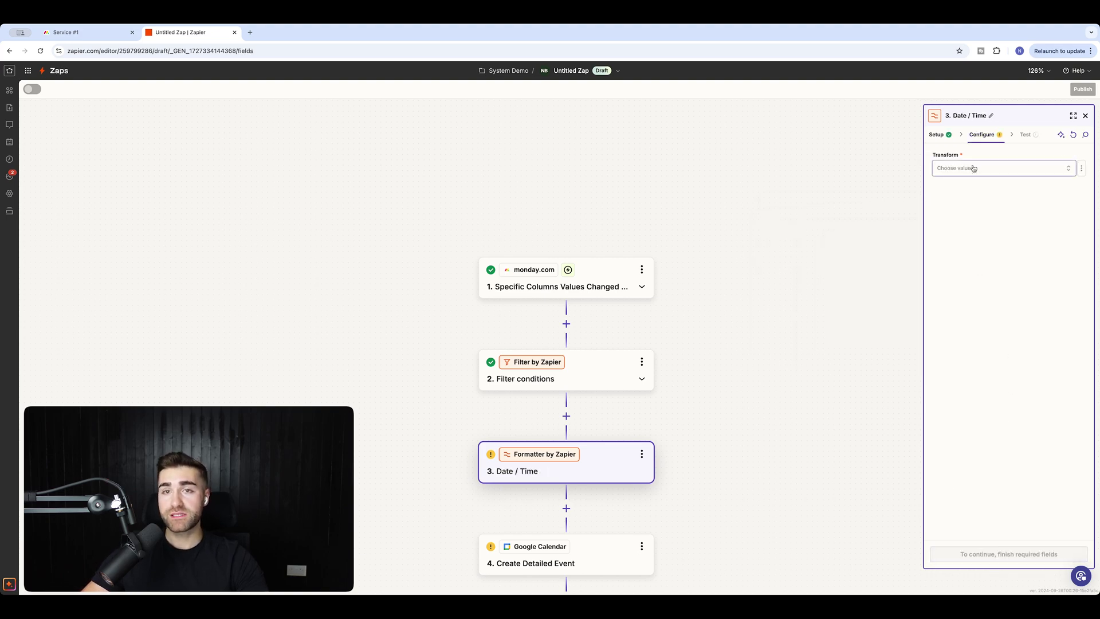
# Set the Formatter's Transform to Add/Subtract Time and insert the trigger's Date 1 1 value as its Input.
pyautogui.click(974, 168)
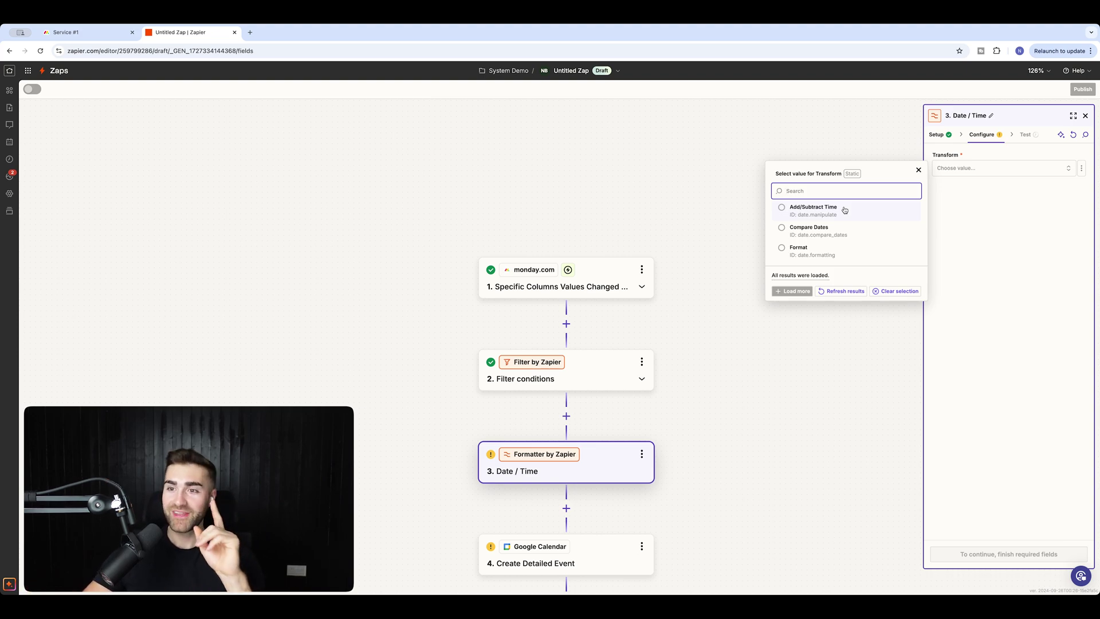
pyautogui.click(814, 208)
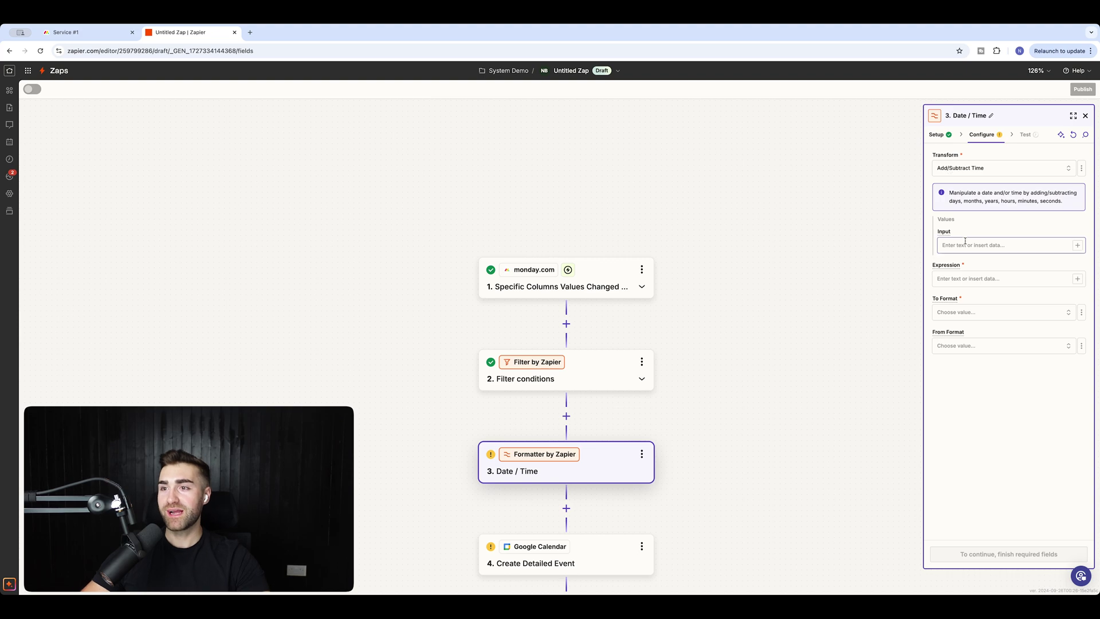
pyautogui.click(1043, 239)
pyautogui.click(1078, 245)
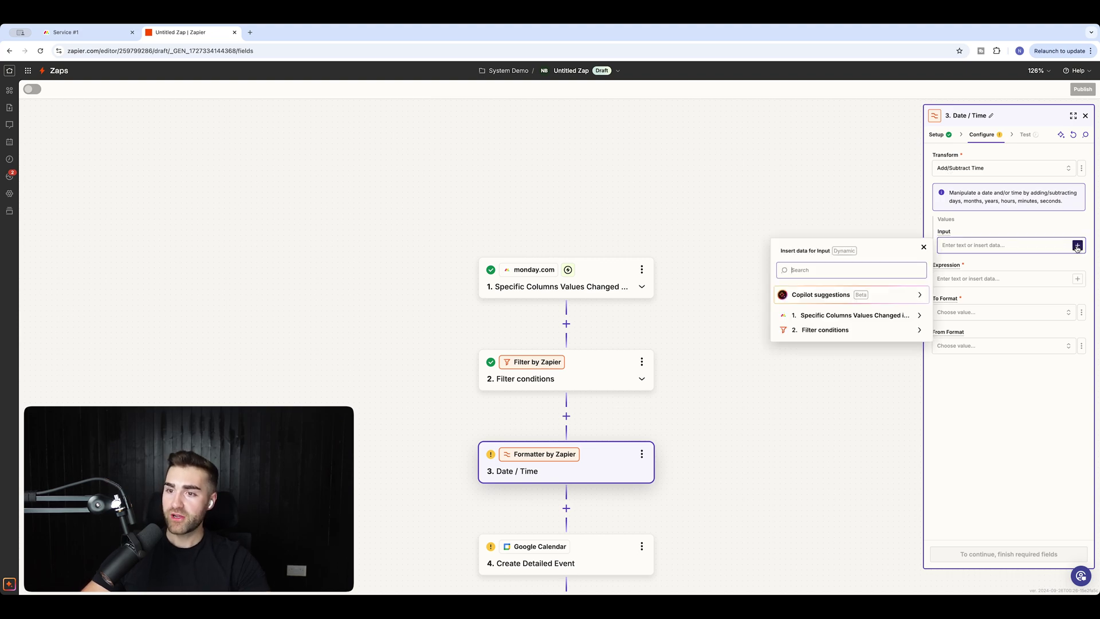
pyautogui.click(872, 316)
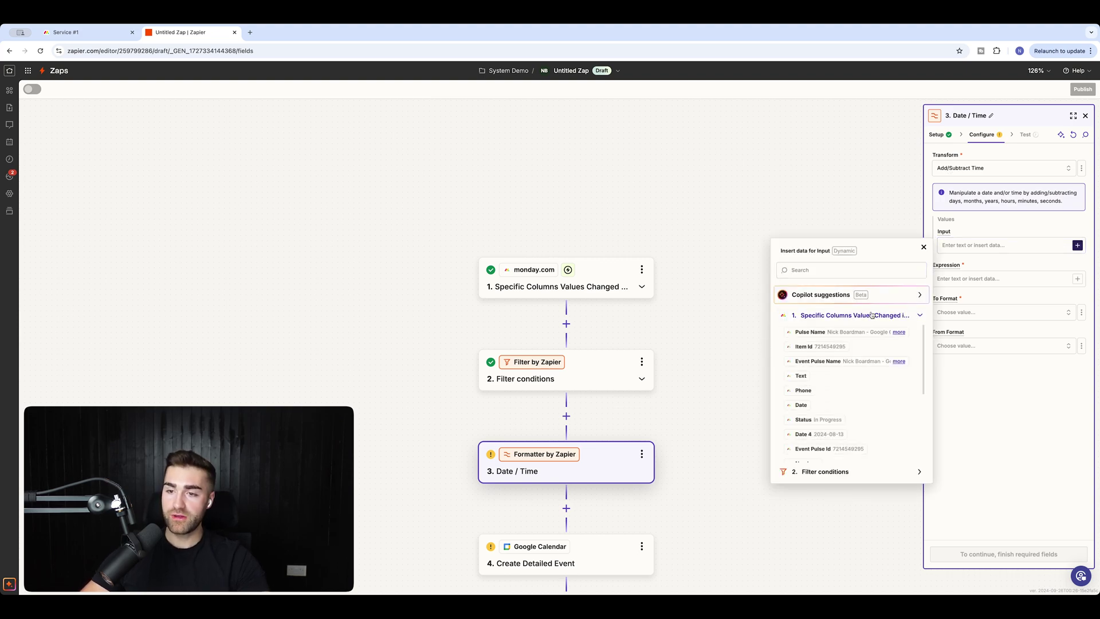
pyautogui.scroll(-5, 859, 366)
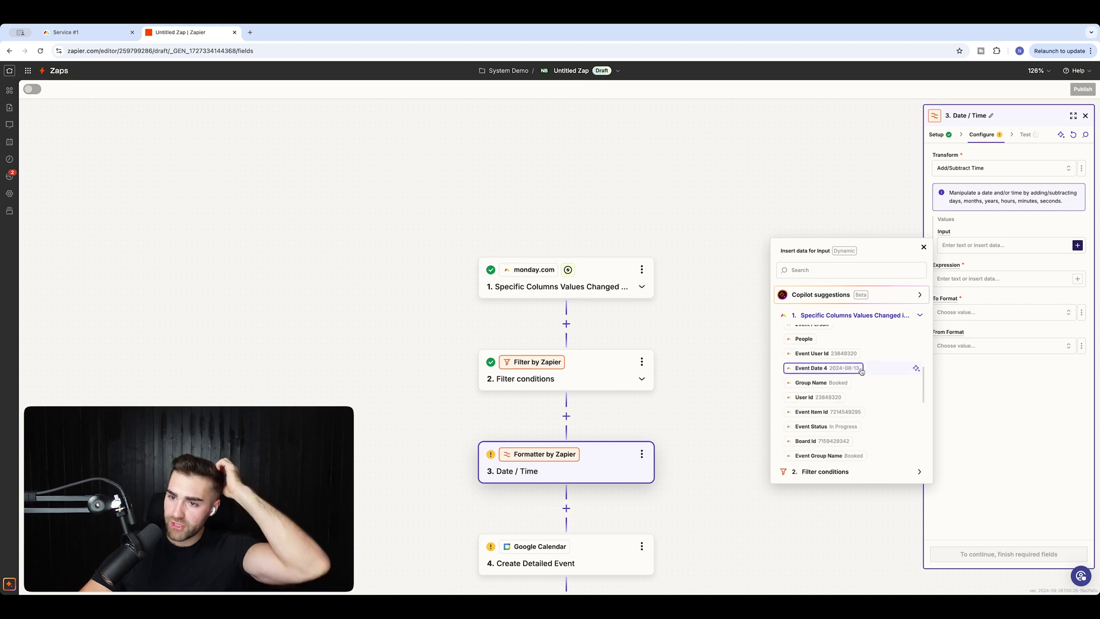
pyautogui.scroll(-3, 861, 370)
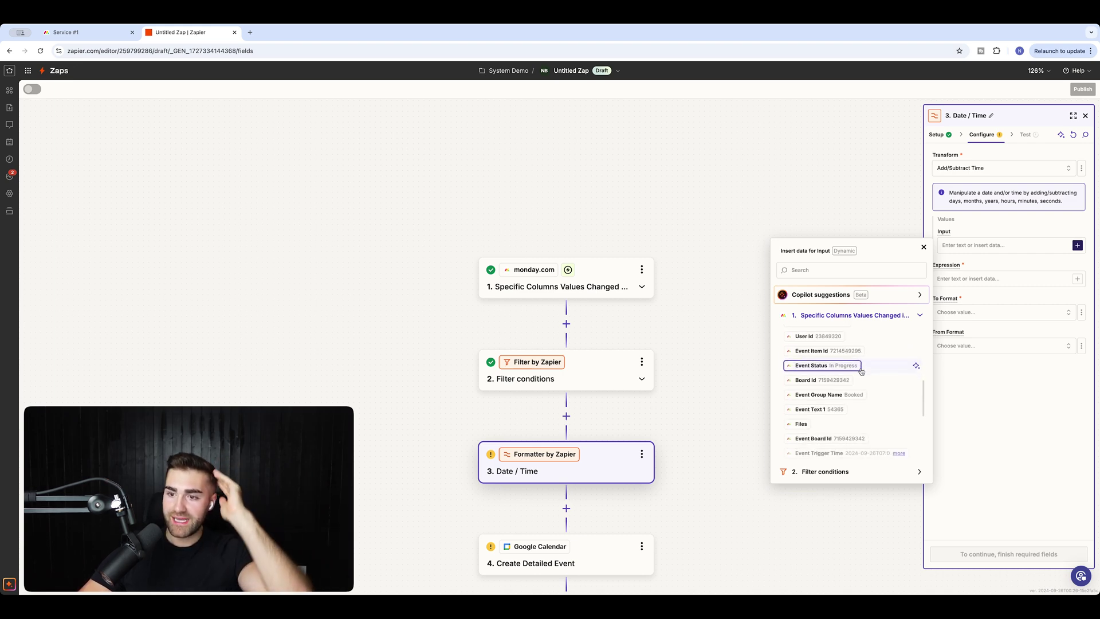
pyautogui.scroll(-4, 861, 371)
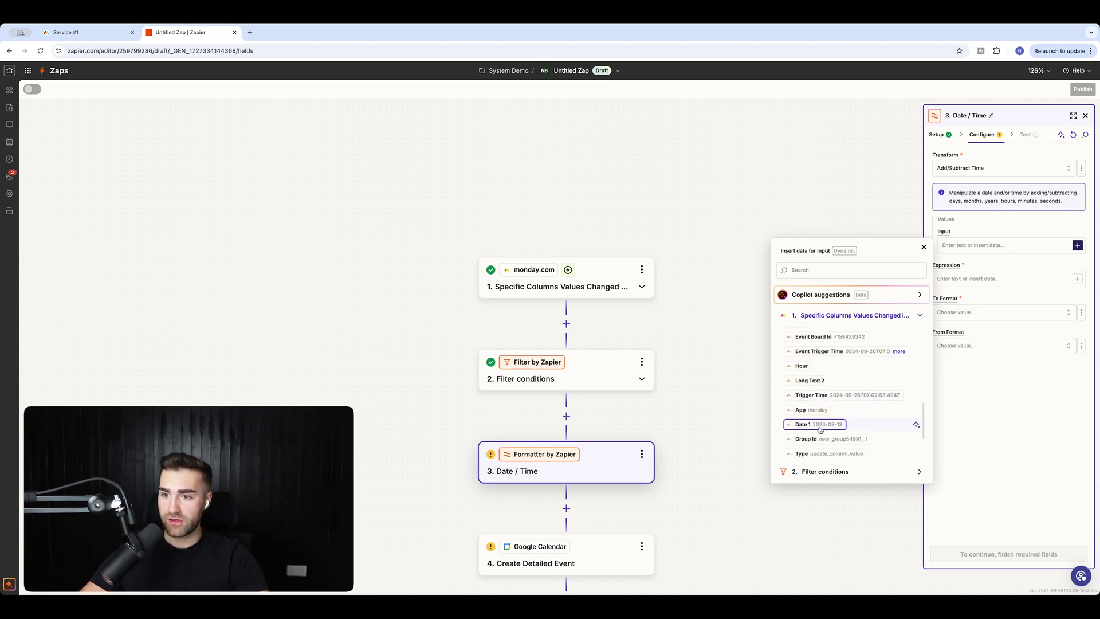
pyautogui.scroll(-5, 821, 430)
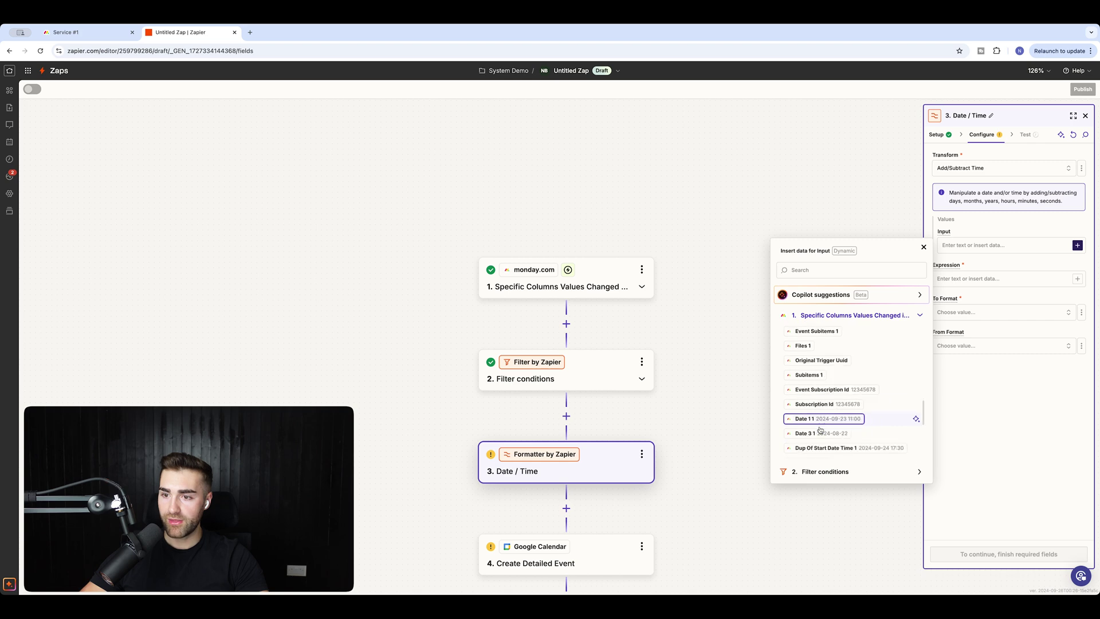
pyautogui.scroll(-1, 821, 430)
pyautogui.click(814, 411)
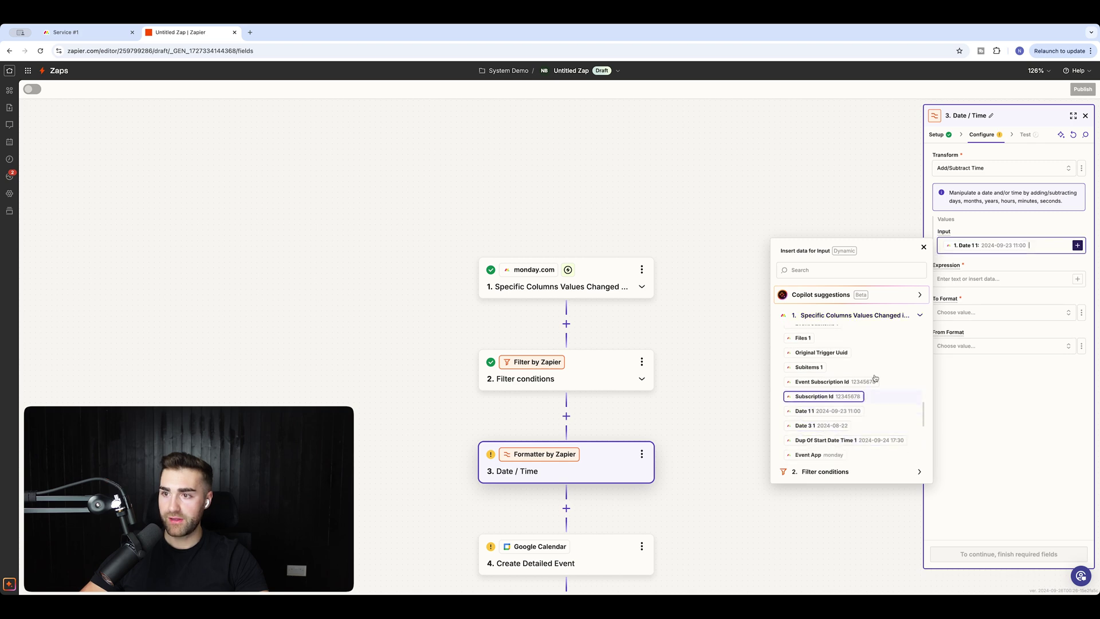
# Set the Formatter's Expression to -2 hours and its To Format to MMMM DD YYYY HH:mm:ss.
pyautogui.click(967, 280)
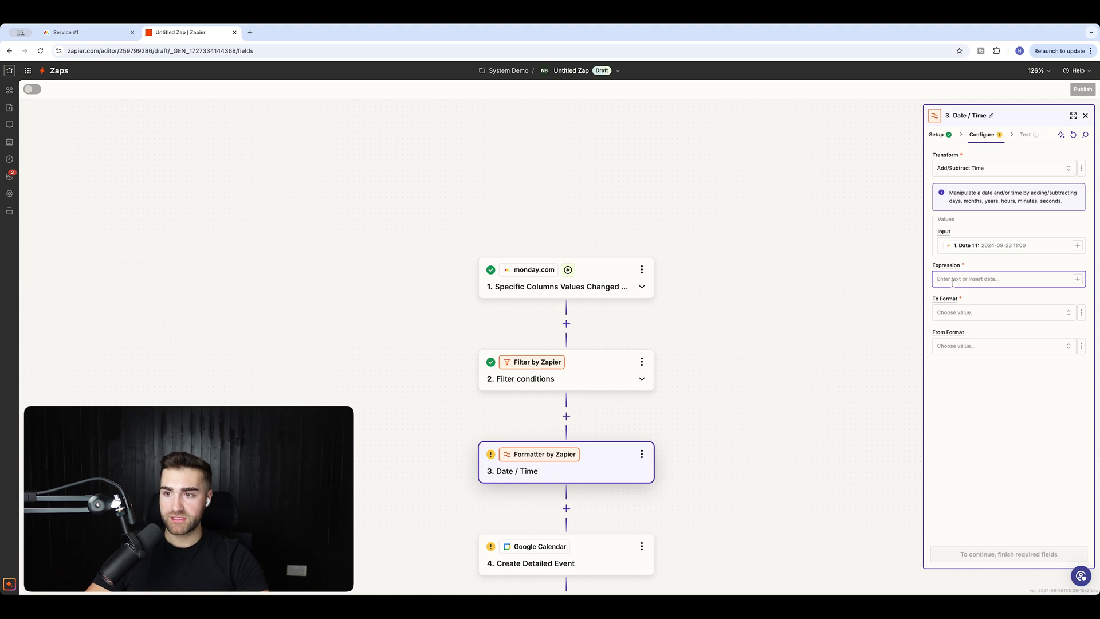
pyautogui.write('-2 hours')
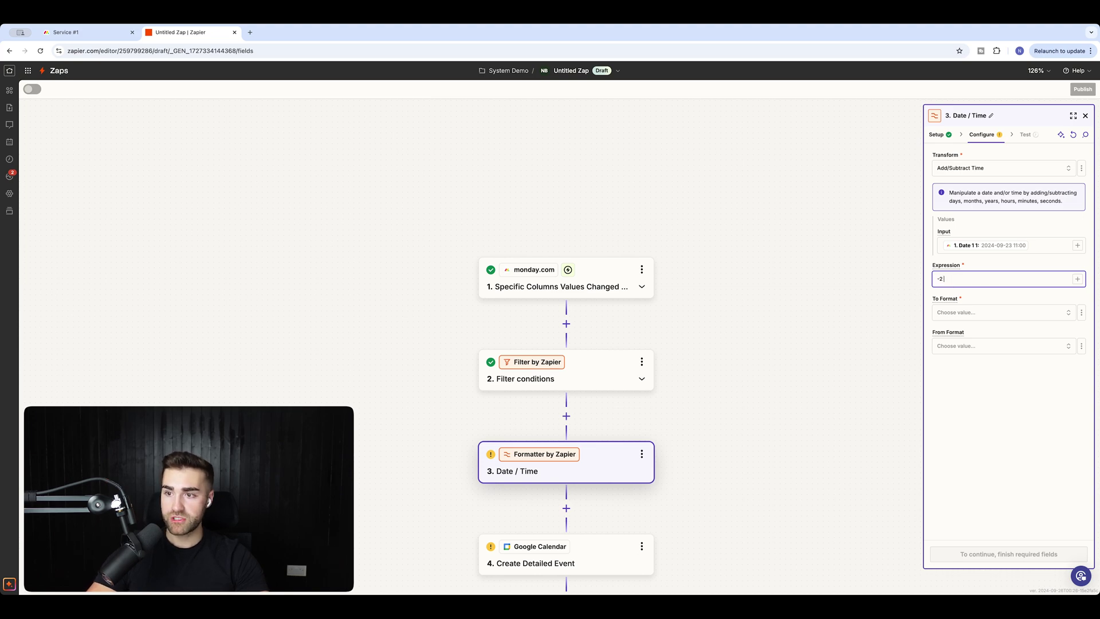
pyautogui.click(948, 313)
pyautogui.scroll(-1, 859, 390)
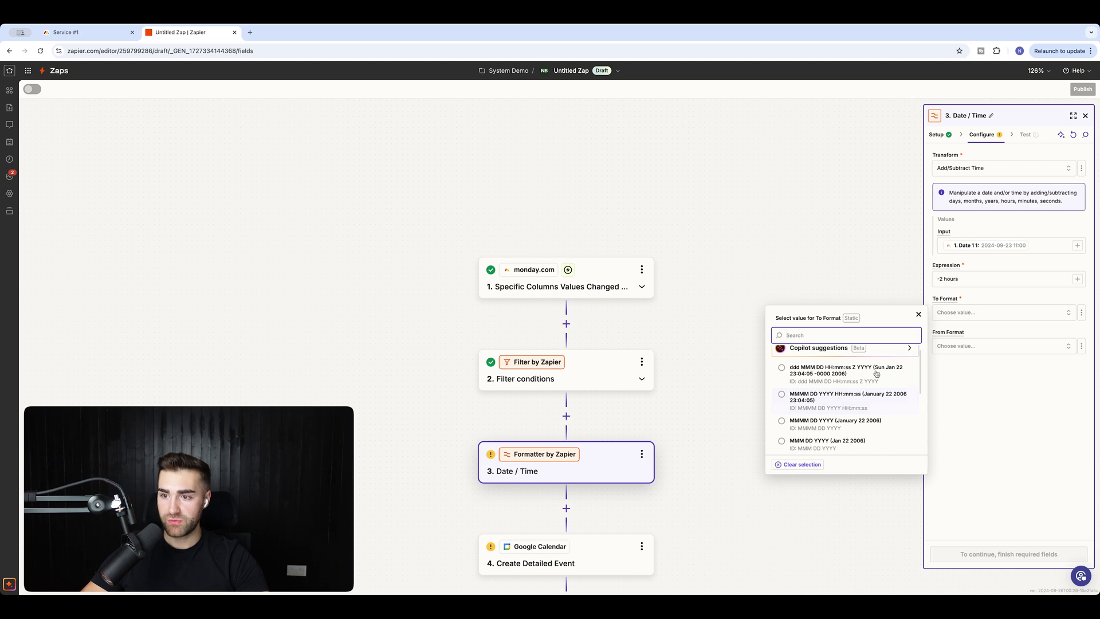
pyautogui.scroll(-2, 819, 401)
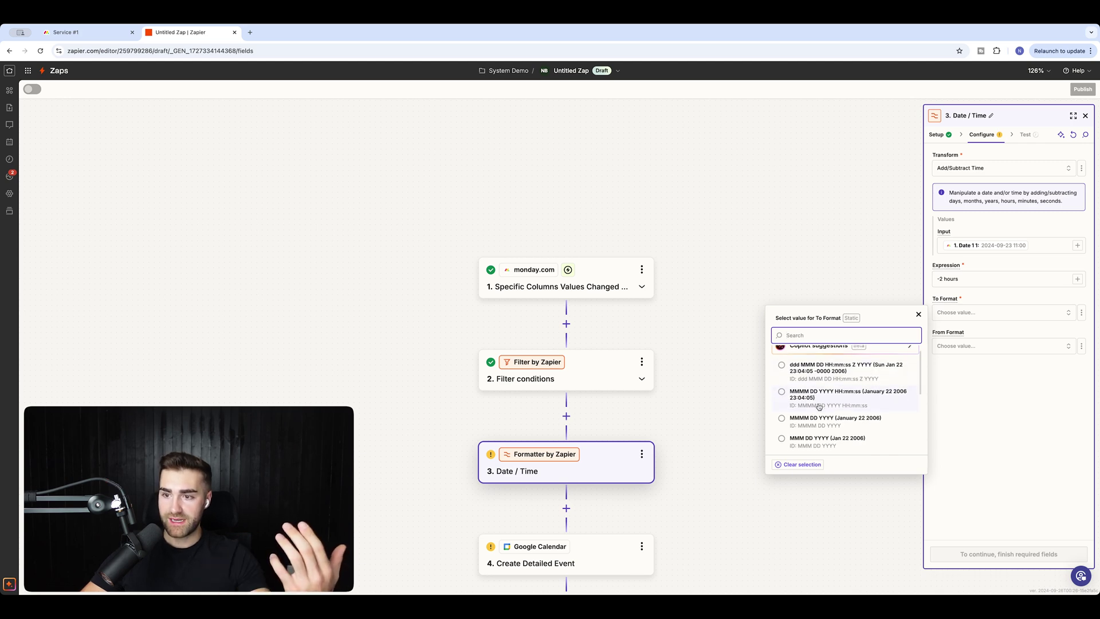
pyautogui.scroll(2, 818, 405)
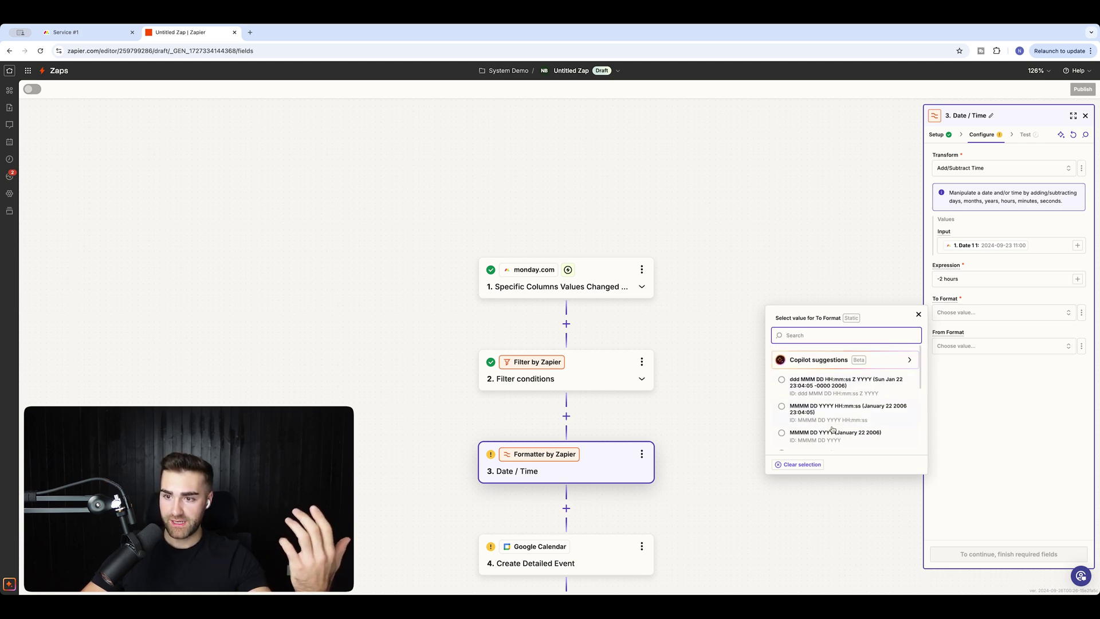
pyautogui.click(827, 417)
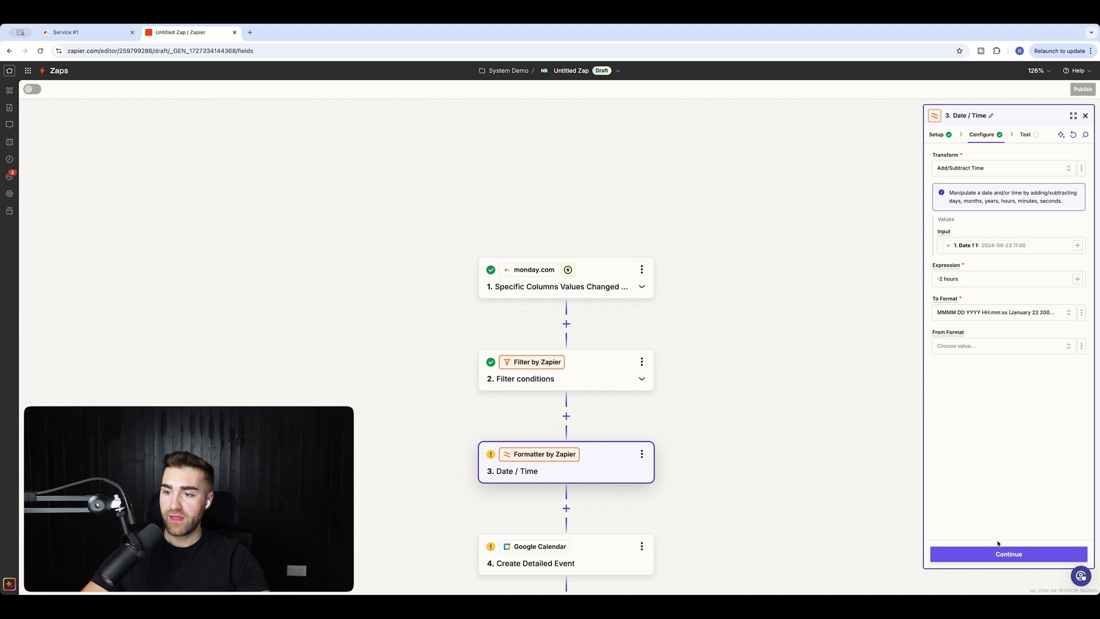
# Test the Formatter step and compare its output with the project's Start Date/Time on the monday.com board.
pyautogui.click(972, 560)
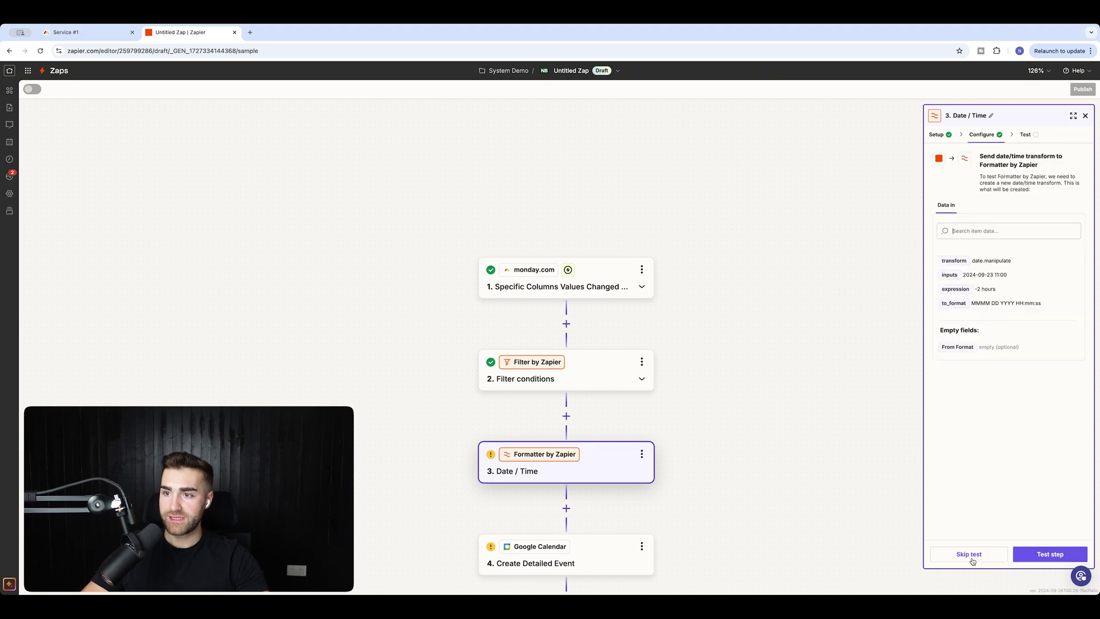
pyautogui.click(1042, 553)
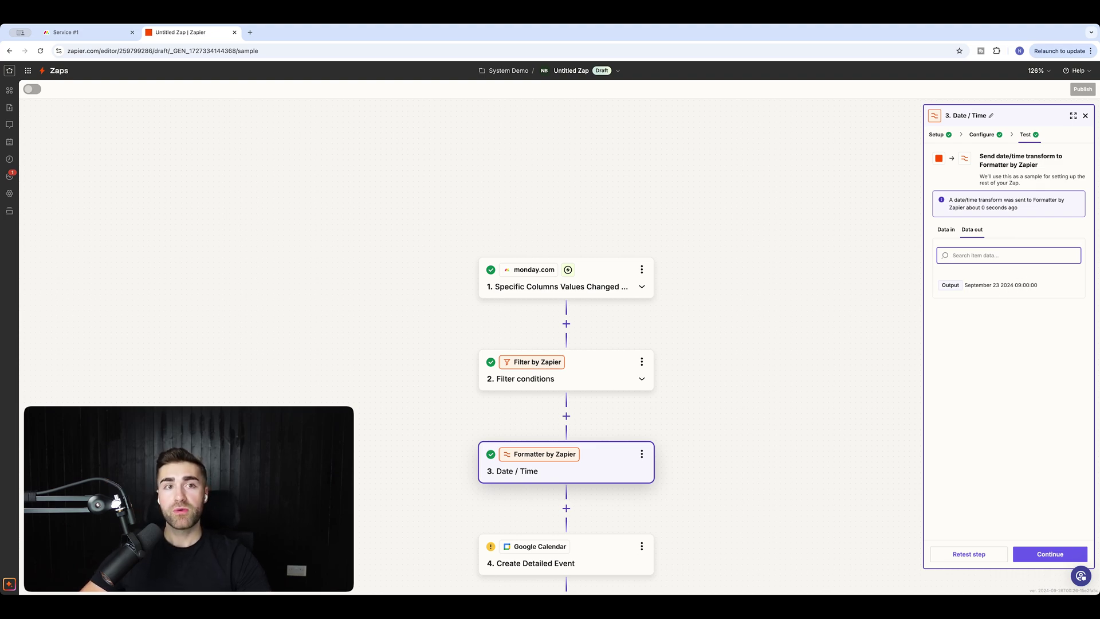
pyautogui.click(75, 32)
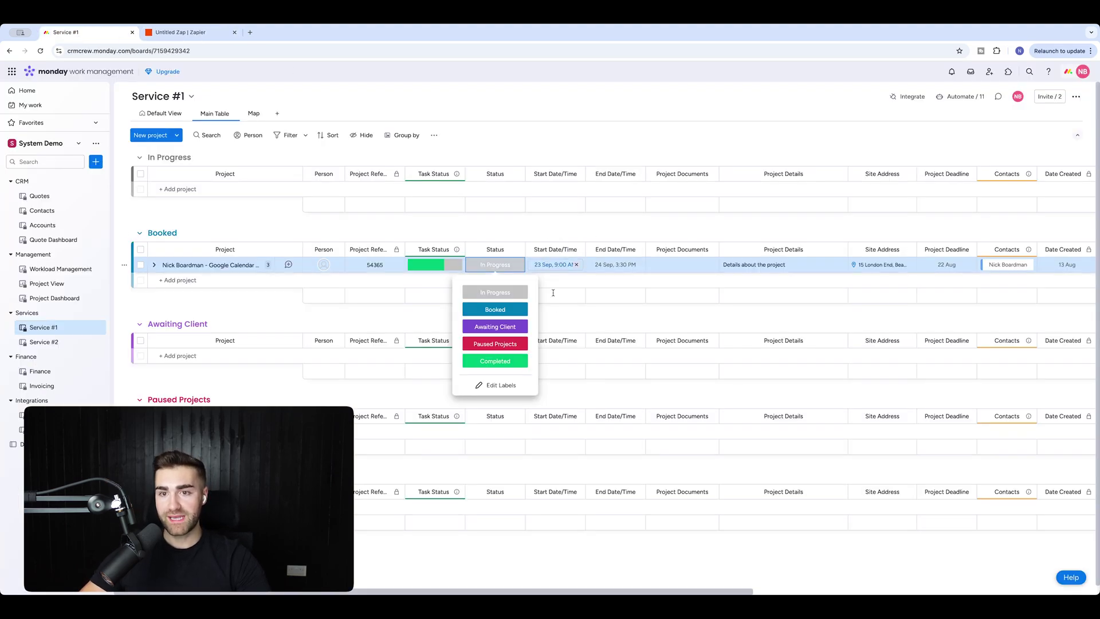
pyautogui.click(181, 34)
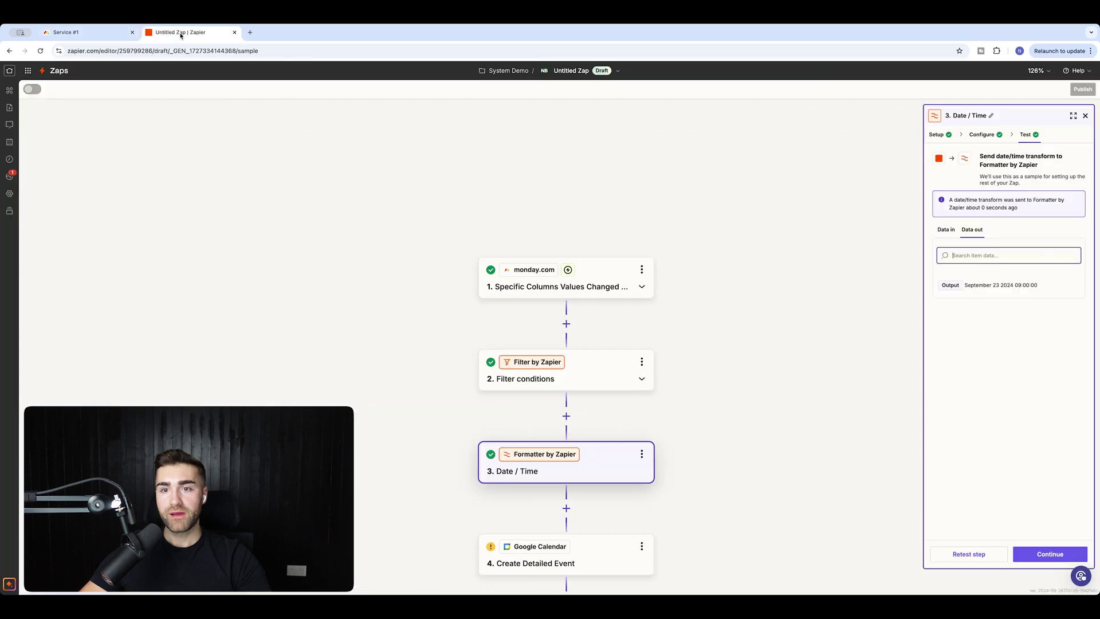
# Rename the Formatter step to Start Time/Date.
pyautogui.scroll(-3, 665, 372)
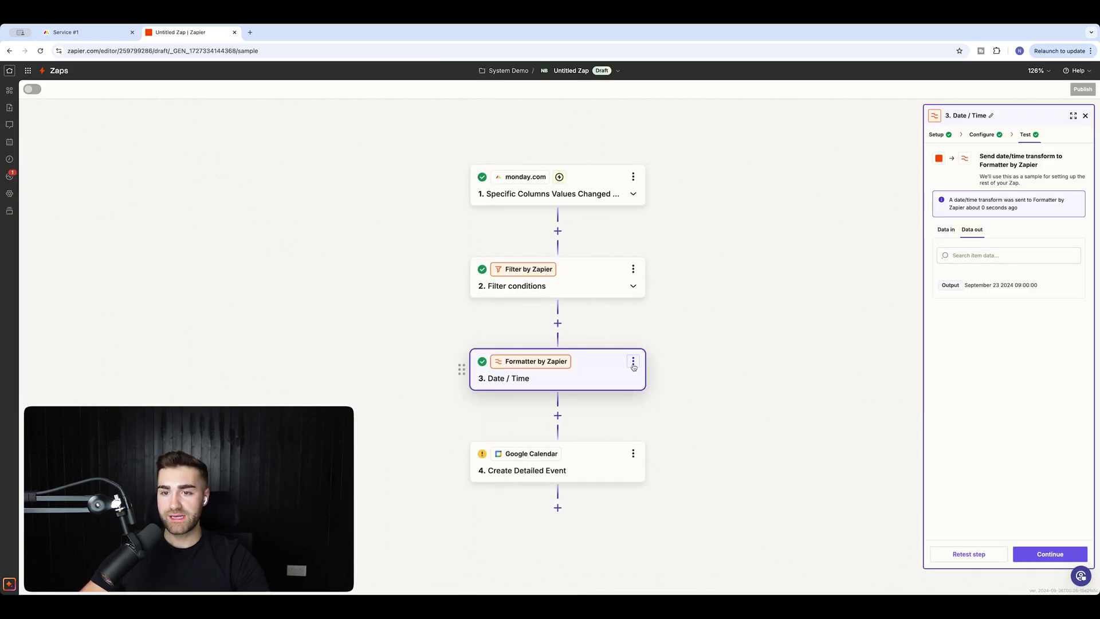
pyautogui.click(633, 365)
pyautogui.click(670, 367)
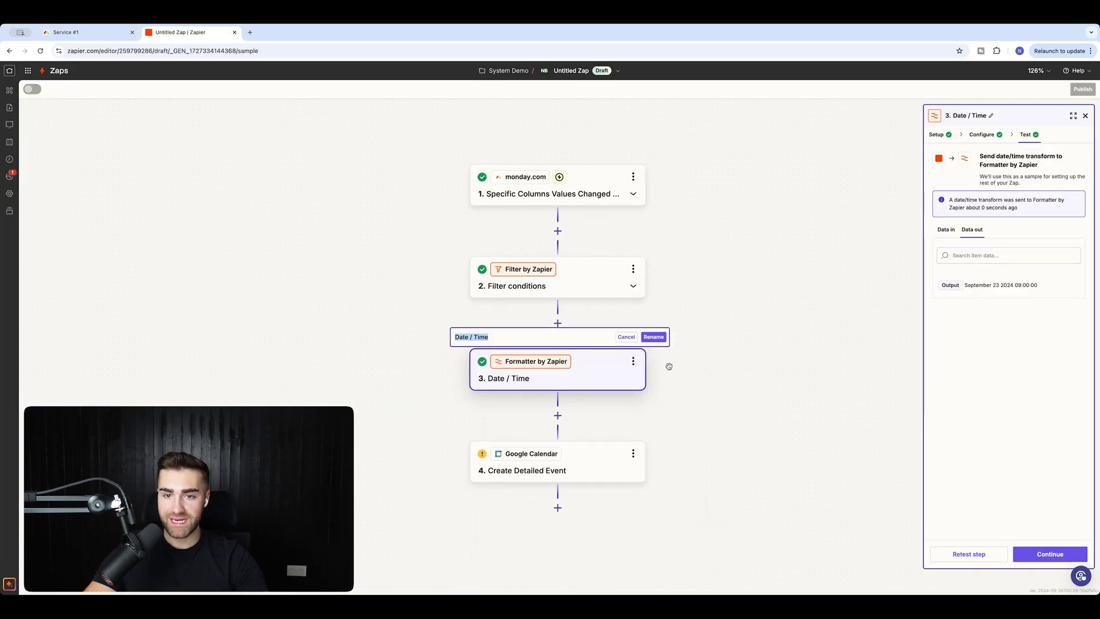
pyautogui.write('Star')
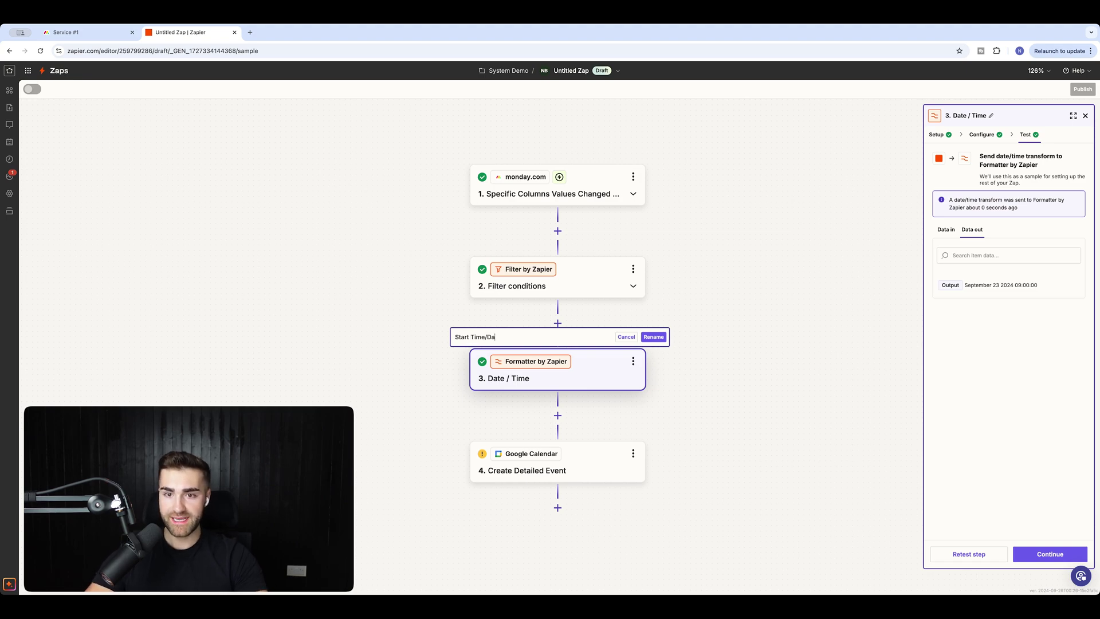
pyautogui.press('Return')
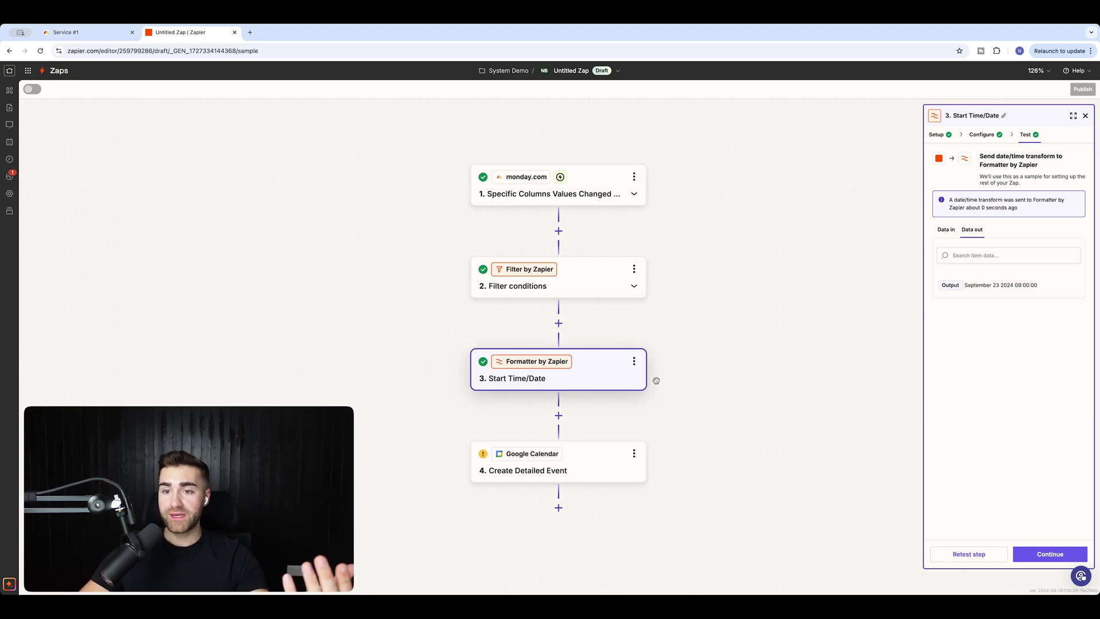
# Duplicate the Start Time/Date Formatter step and rename the copy to End Time/Date.
pyautogui.click(633, 361)
pyautogui.click(670, 380)
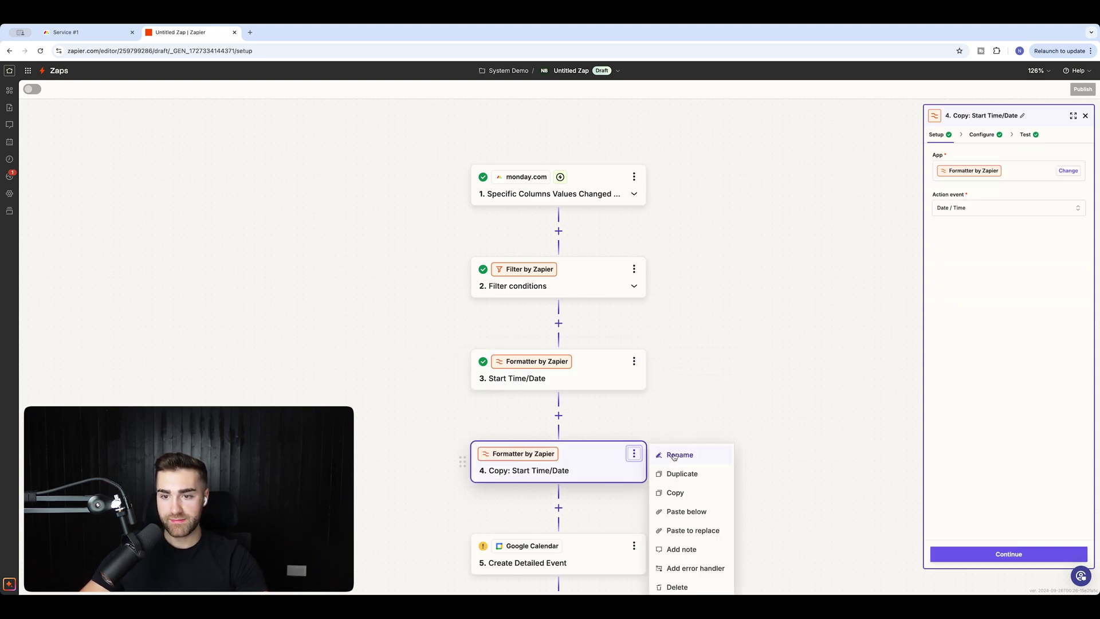
pyautogui.click(677, 452)
pyautogui.doubleClick(482, 429)
pyautogui.press('BackSpace')
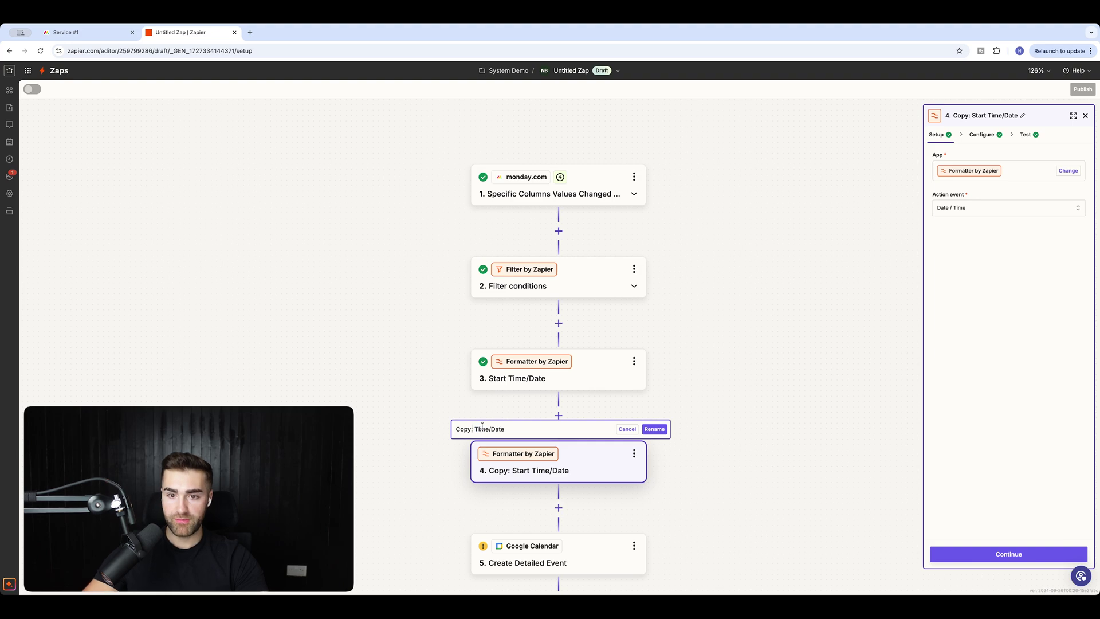
pyautogui.press('super+BackSpace')
pyautogui.write('End')
pyautogui.press('Return')
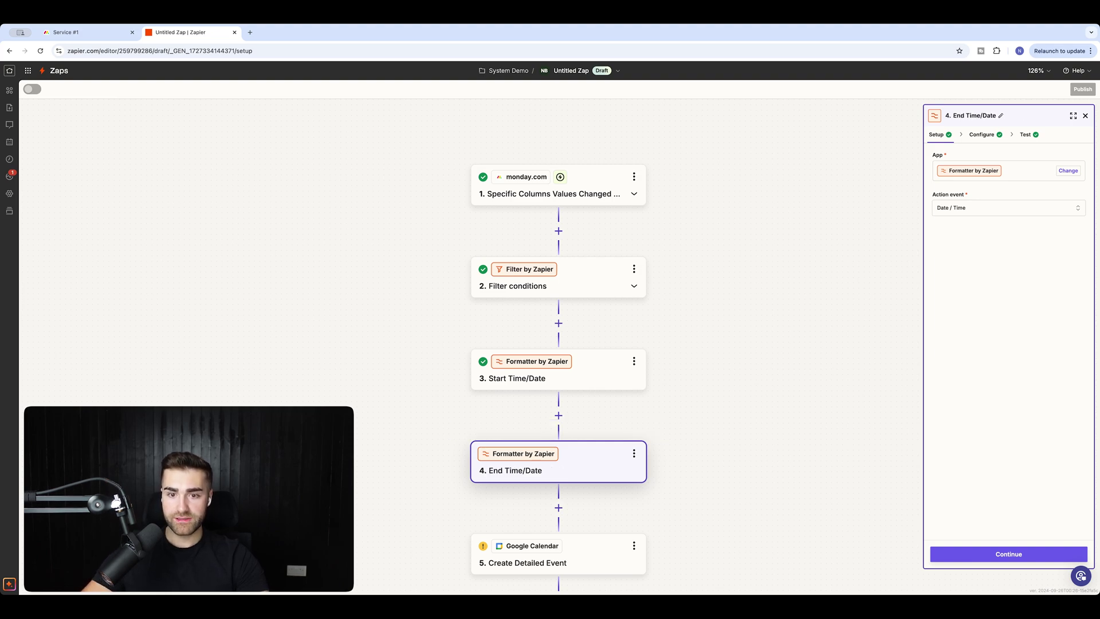
# Replace the End Time/Date step's Input with the trigger's Dup Of Start Date Time 1 value.
pyautogui.click(981, 135)
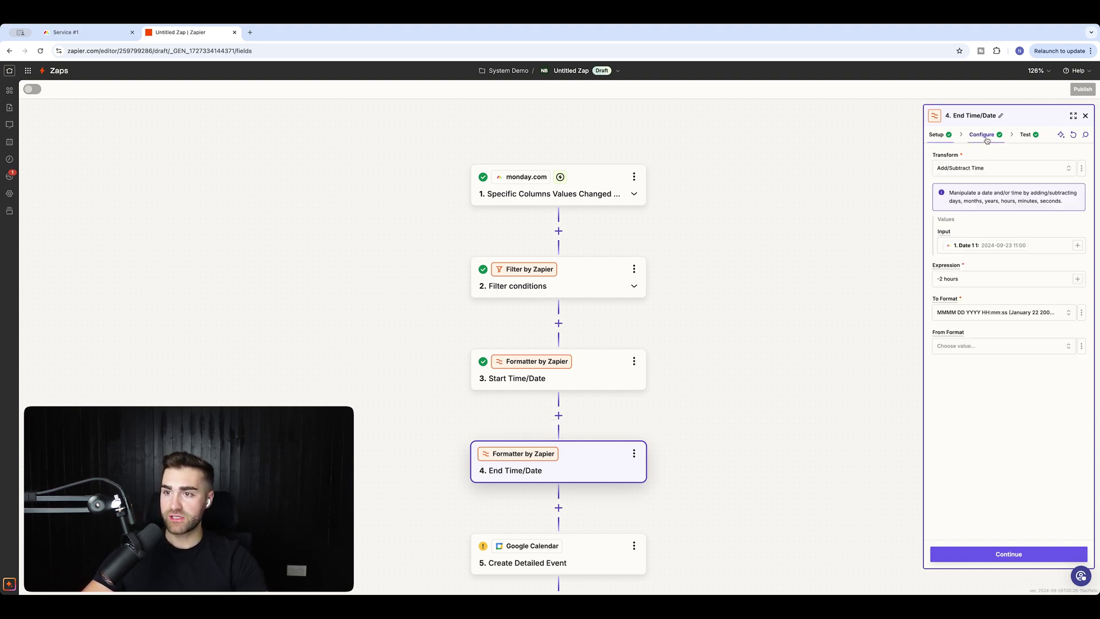
pyautogui.click(1042, 245)
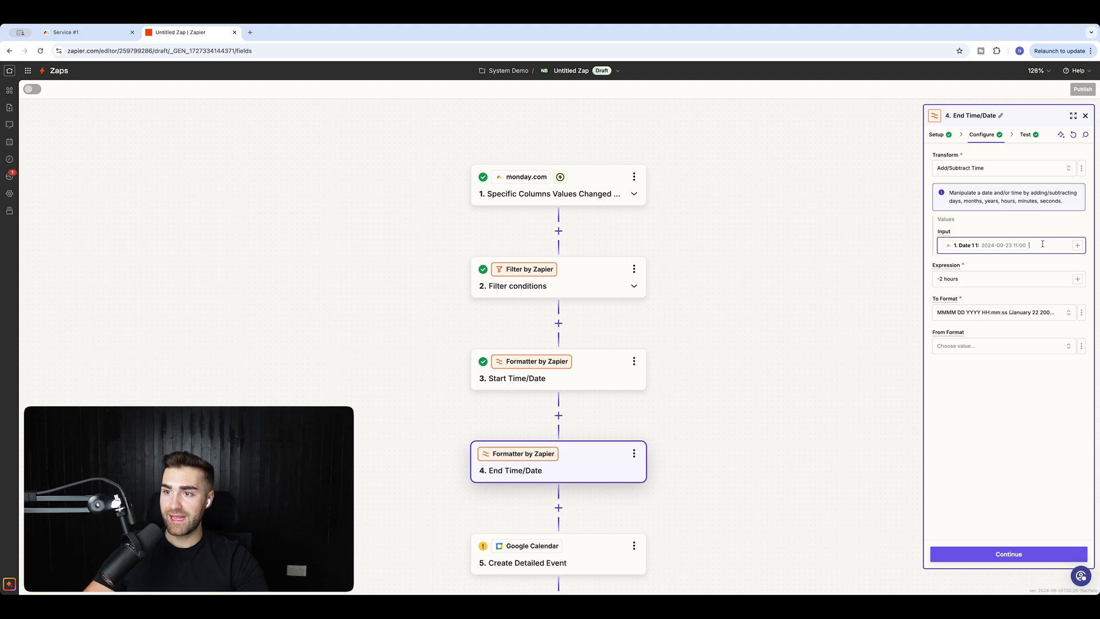
pyautogui.press('BackSpace')
pyautogui.click(1077, 245)
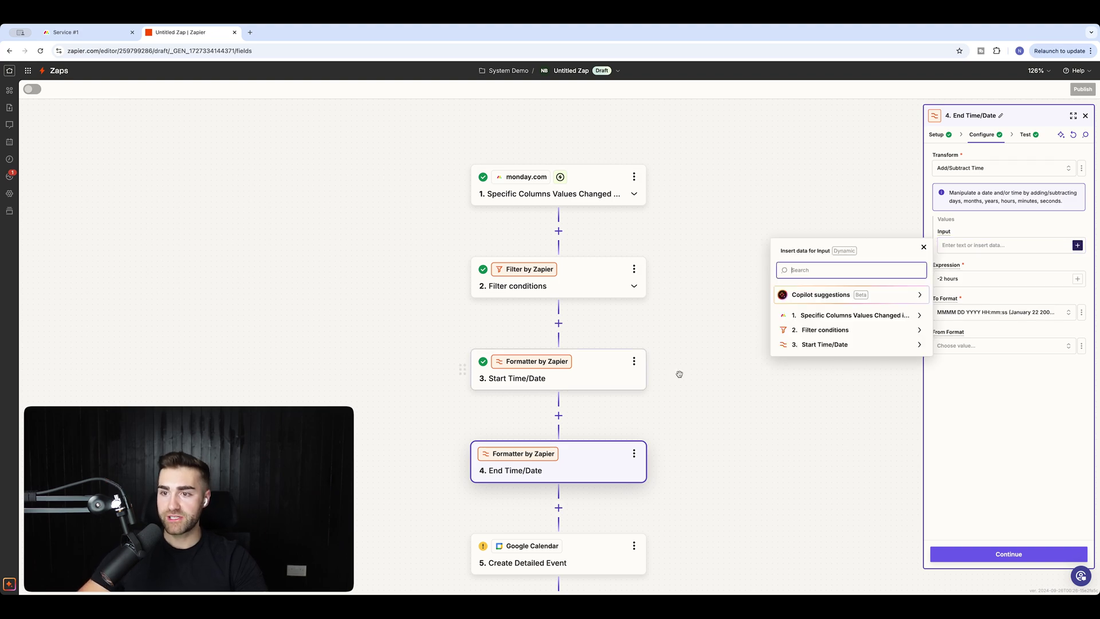
pyautogui.click(912, 319)
pyautogui.scroll(-5, 850, 420)
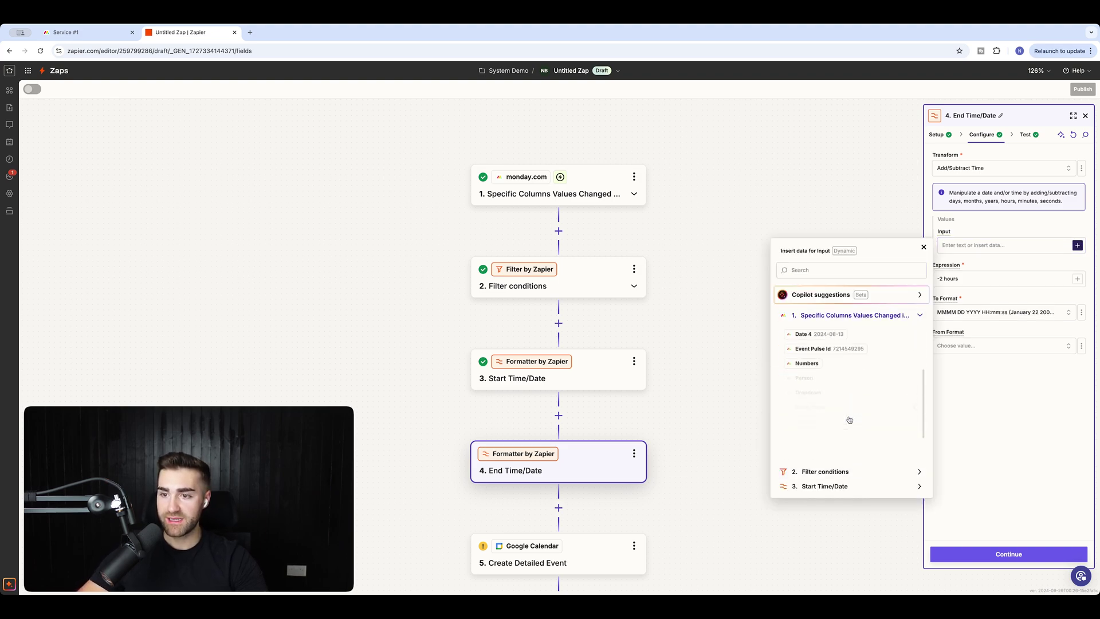
pyautogui.scroll(-2, 850, 420)
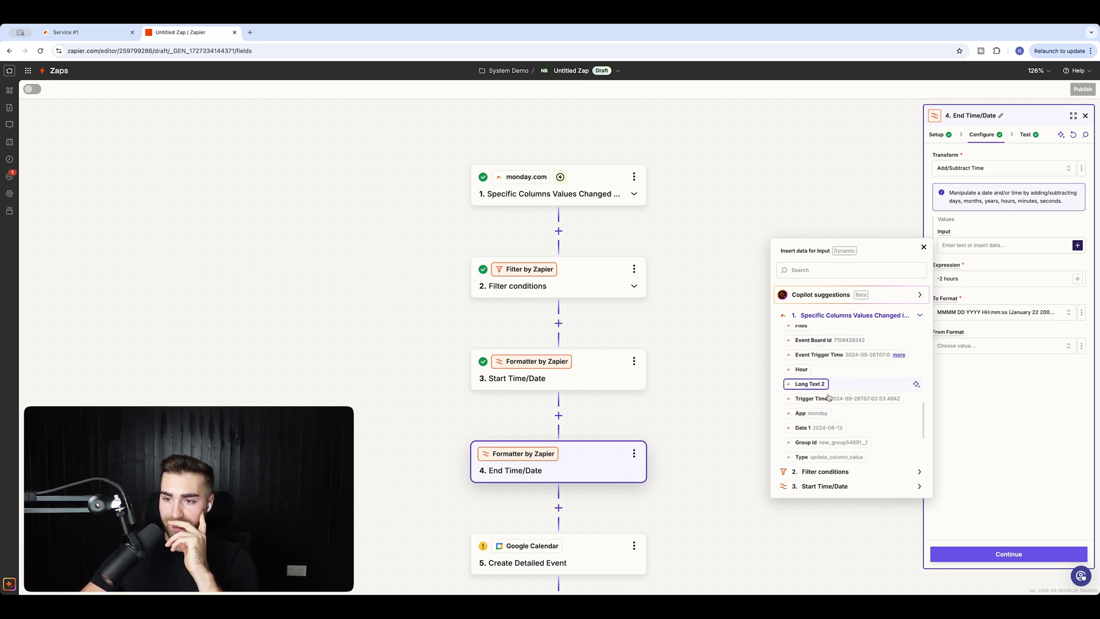
pyautogui.scroll(-3, 860, 401)
pyautogui.scroll(-2, 820, 404)
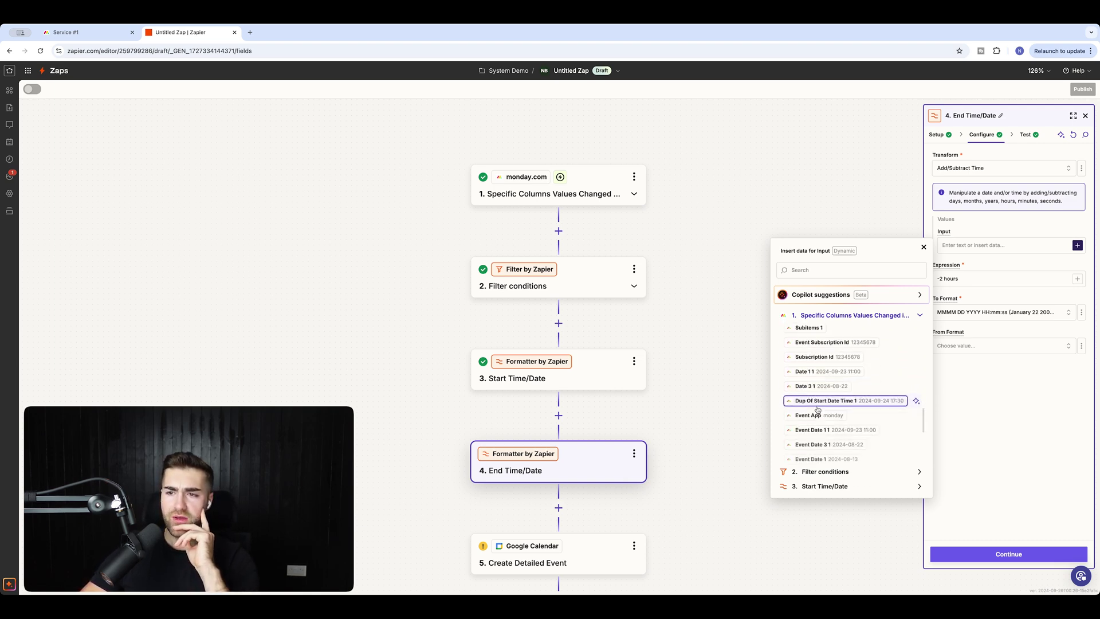
pyautogui.click(823, 397)
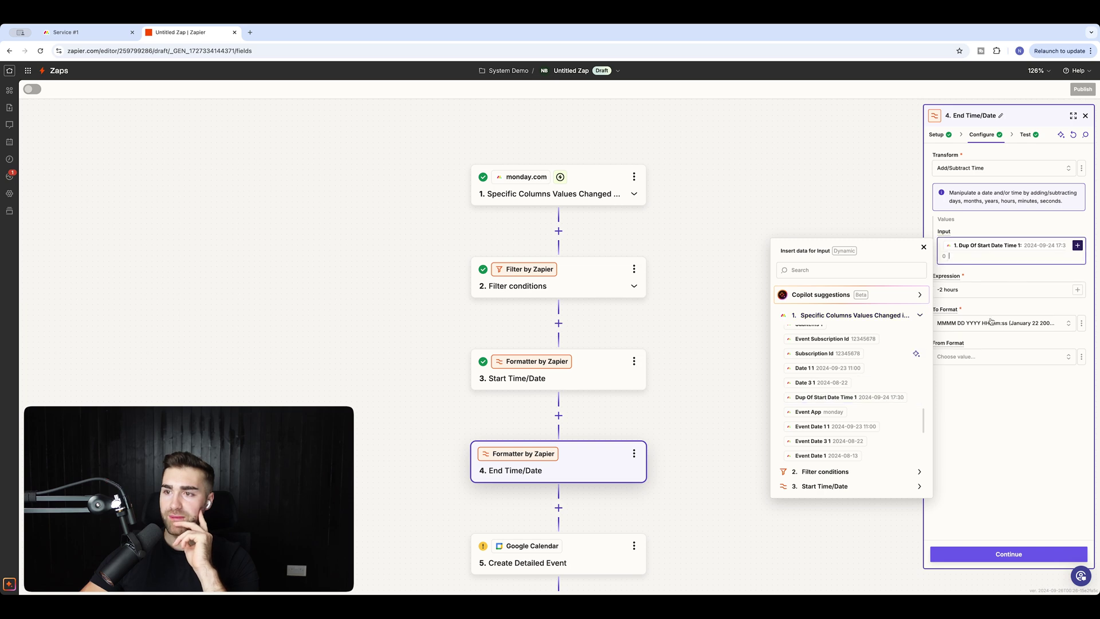
pyautogui.click(990, 419)
pyautogui.click(966, 289)
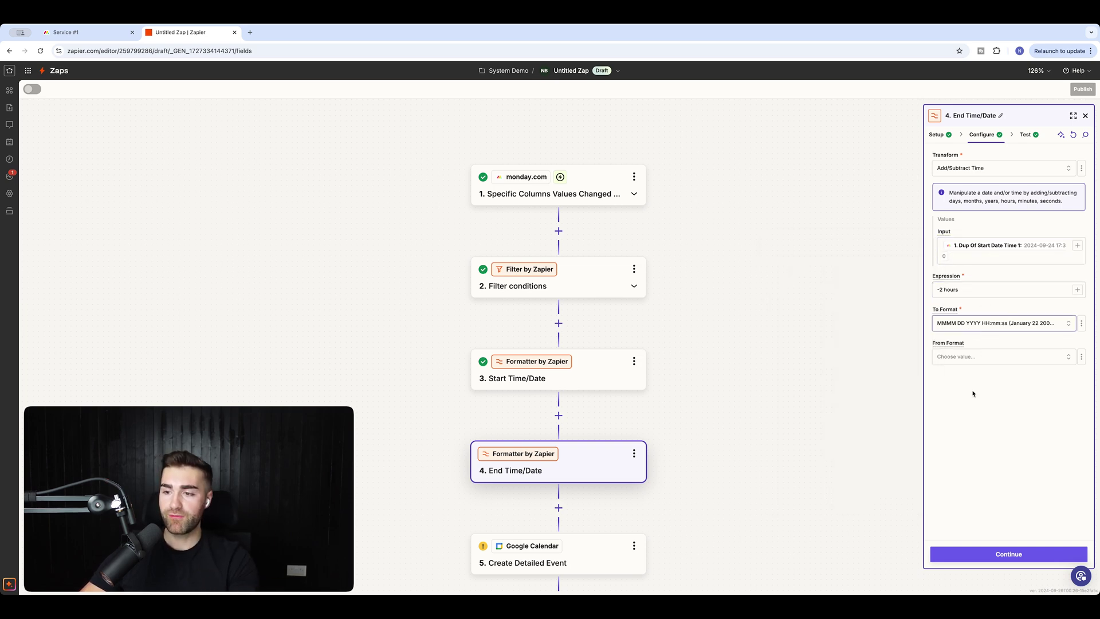
# Test the End Time/Date step and compare its output with the project's End Date/Time on the monday.com board.
pyautogui.click(969, 554)
pyautogui.click(963, 555)
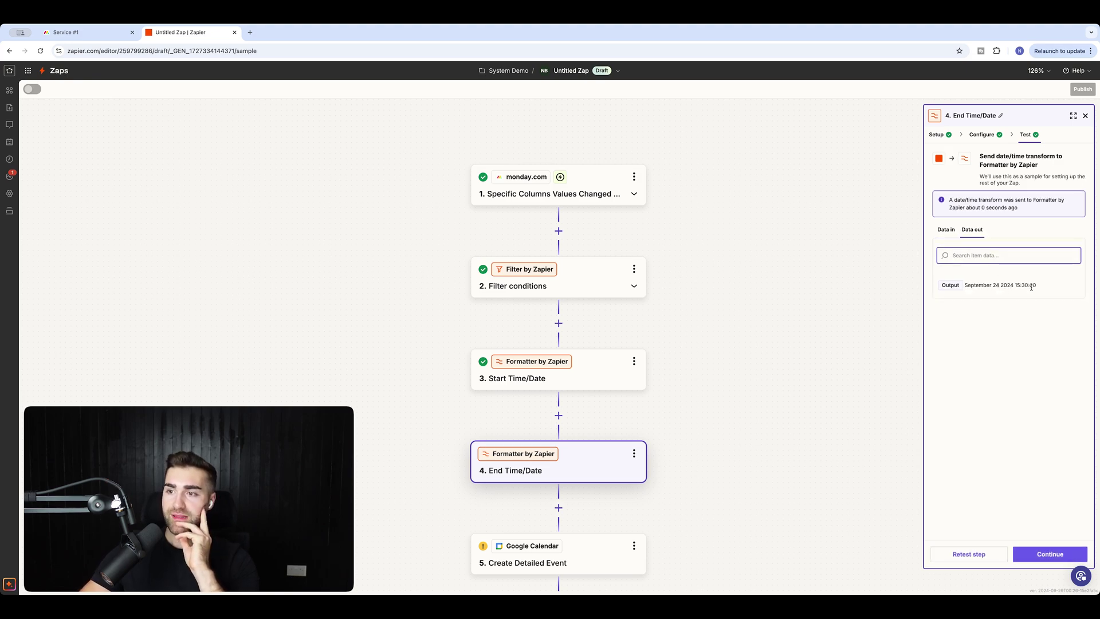
pyautogui.click(53, 35)
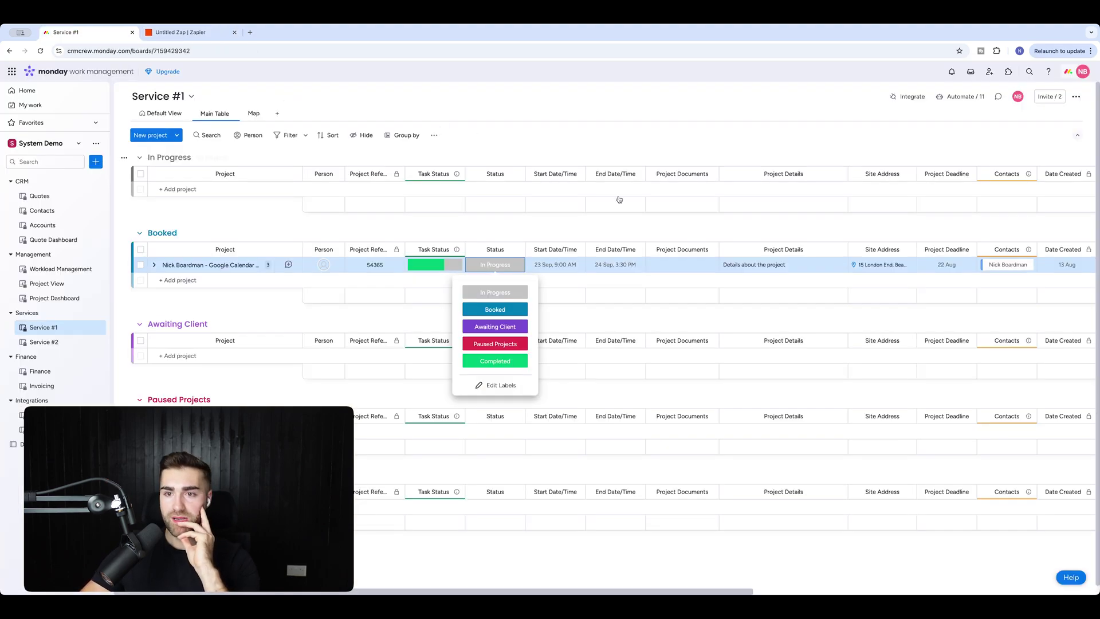
pyautogui.click(181, 32)
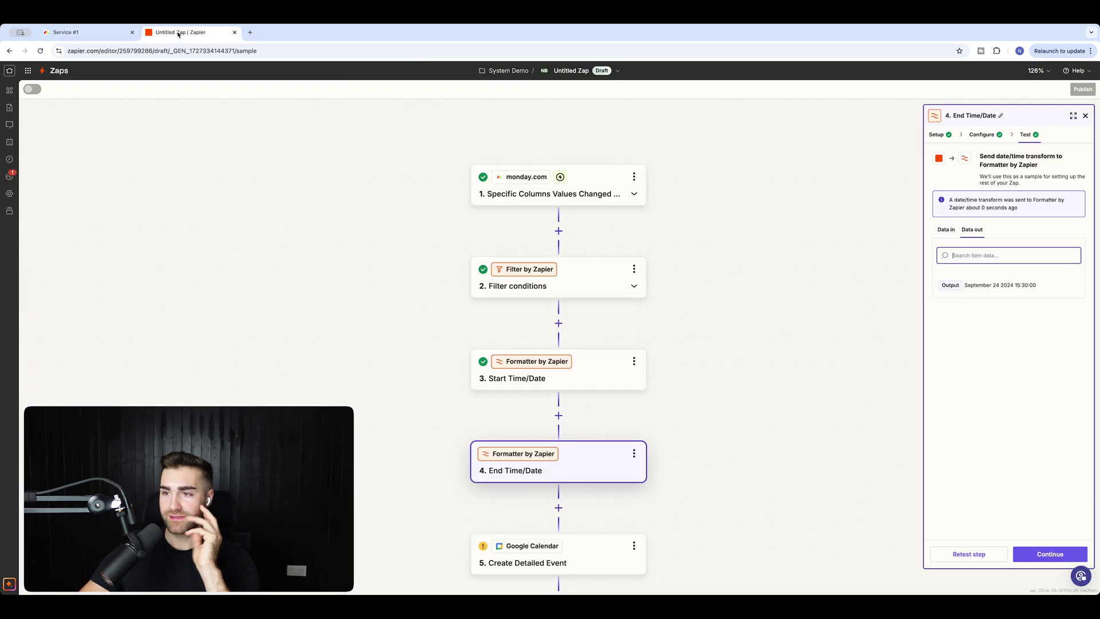
# Clear the End Date & Time and Start Date & Time values in the Google Calendar step's configuration.
pyautogui.click(1051, 554)
pyautogui.click(983, 134)
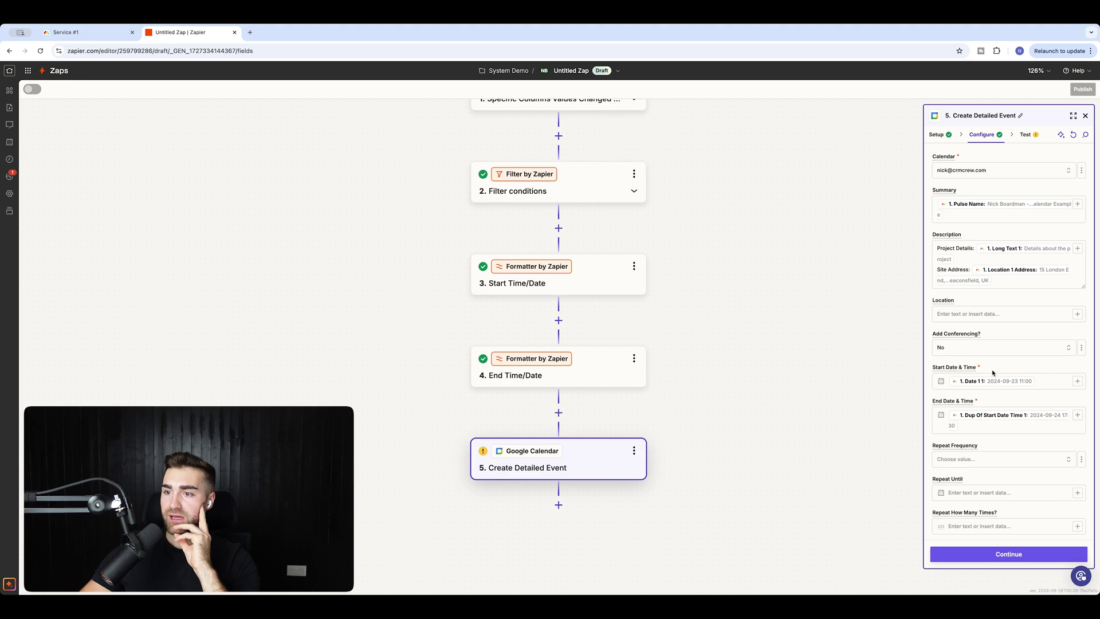
pyautogui.click(982, 426)
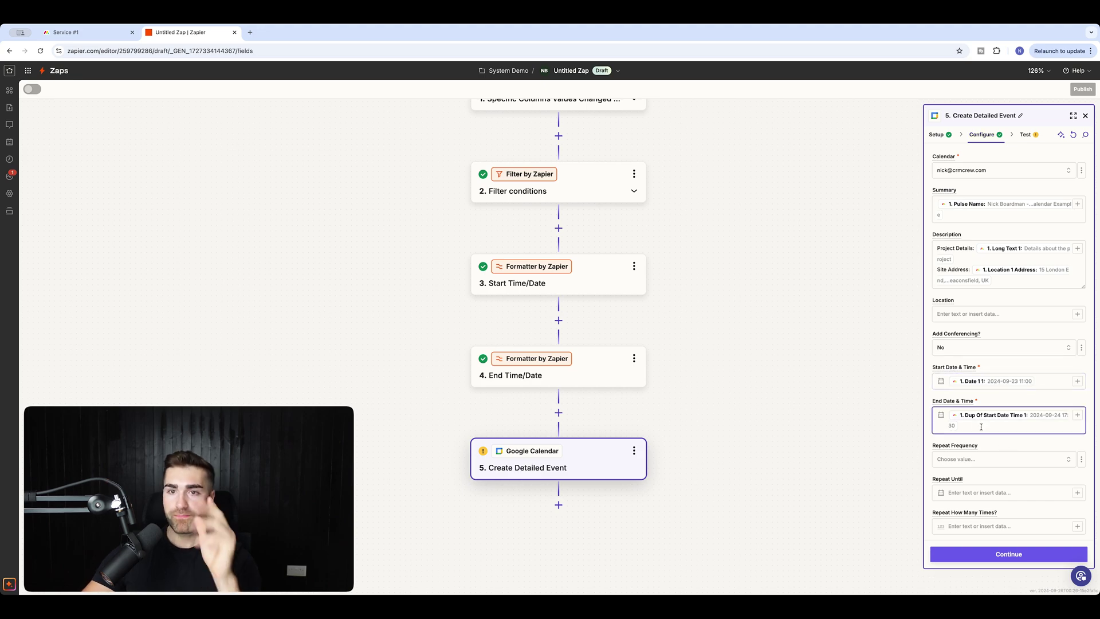
pyautogui.press('BackSpace')
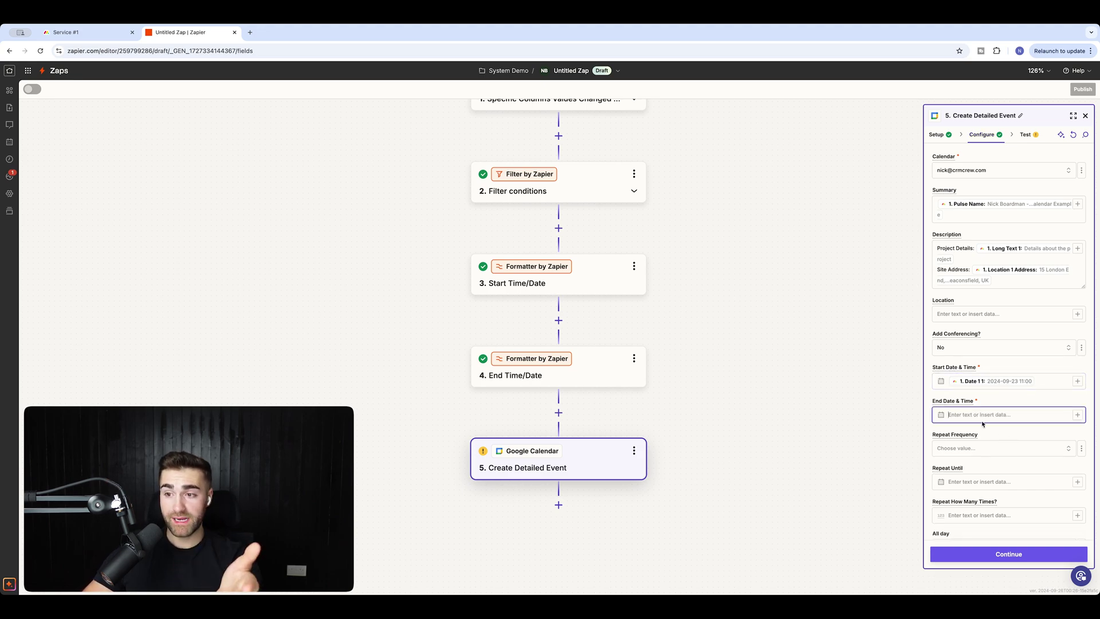
pyautogui.click(1037, 380)
pyautogui.press('BackSpace')
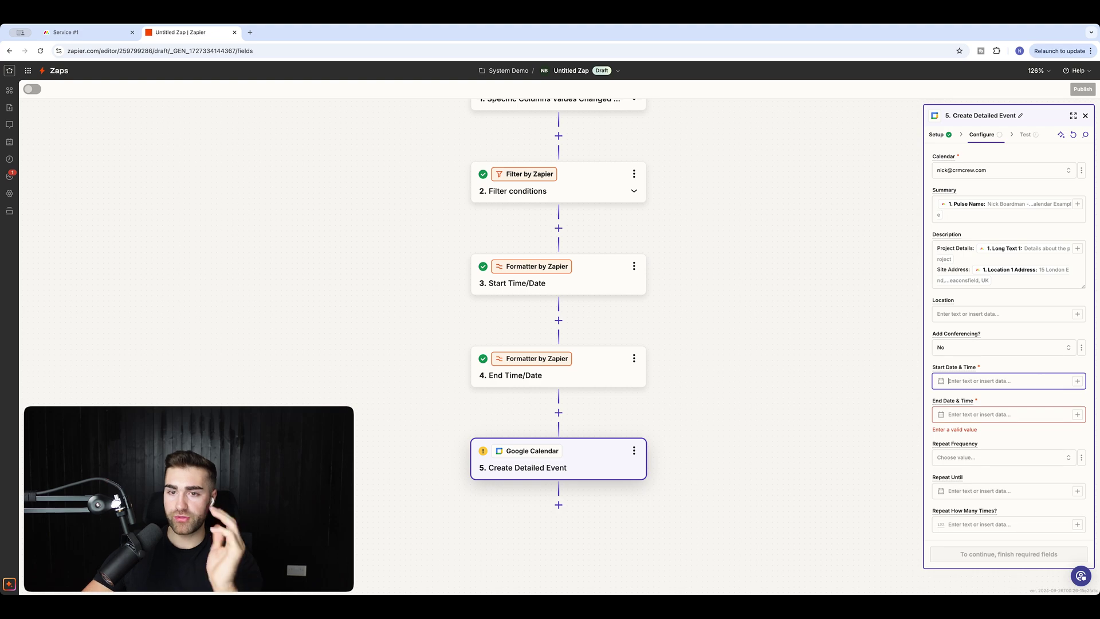
# Set the event's Start Date & Time to the Start Time/Date output and its End Date & Time to the End Time/Date output.
pyautogui.click(1077, 382)
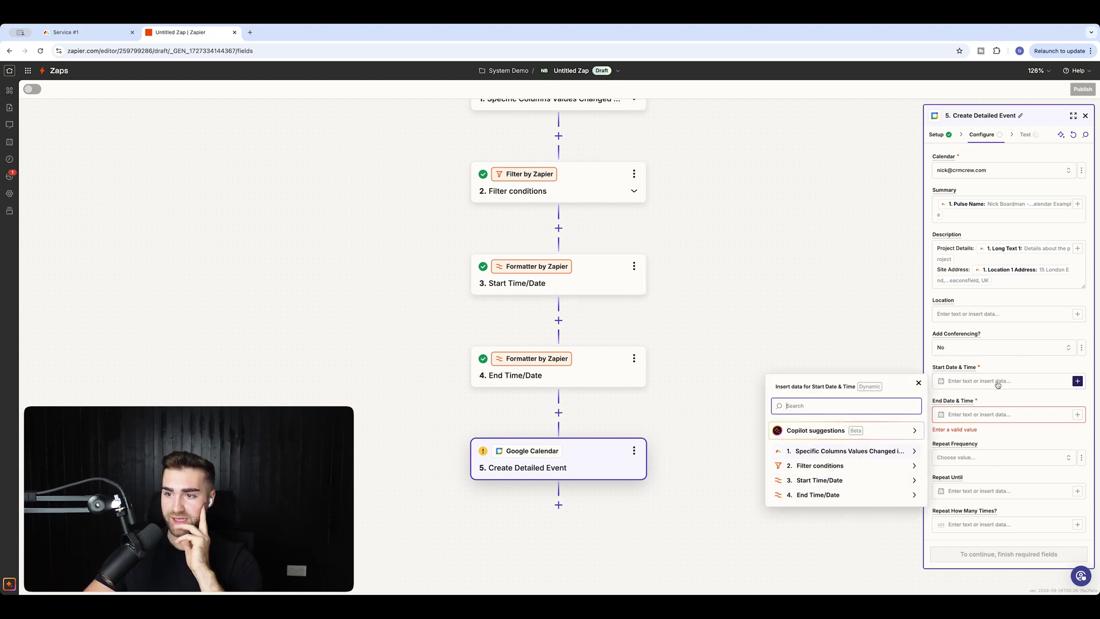
pyautogui.click(1015, 379)
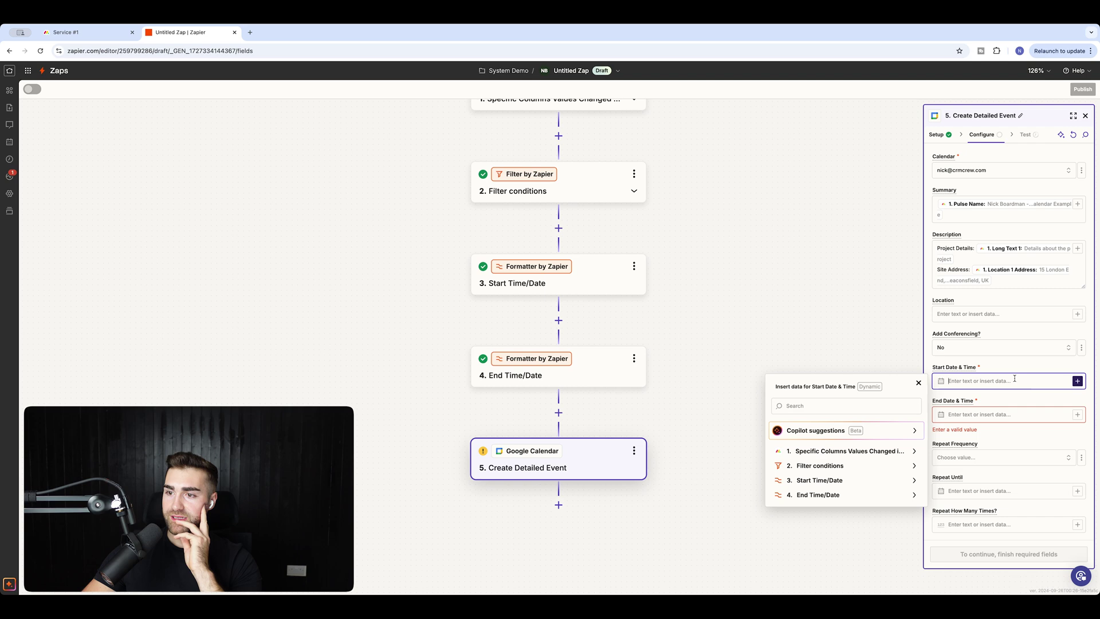
pyautogui.click(822, 485)
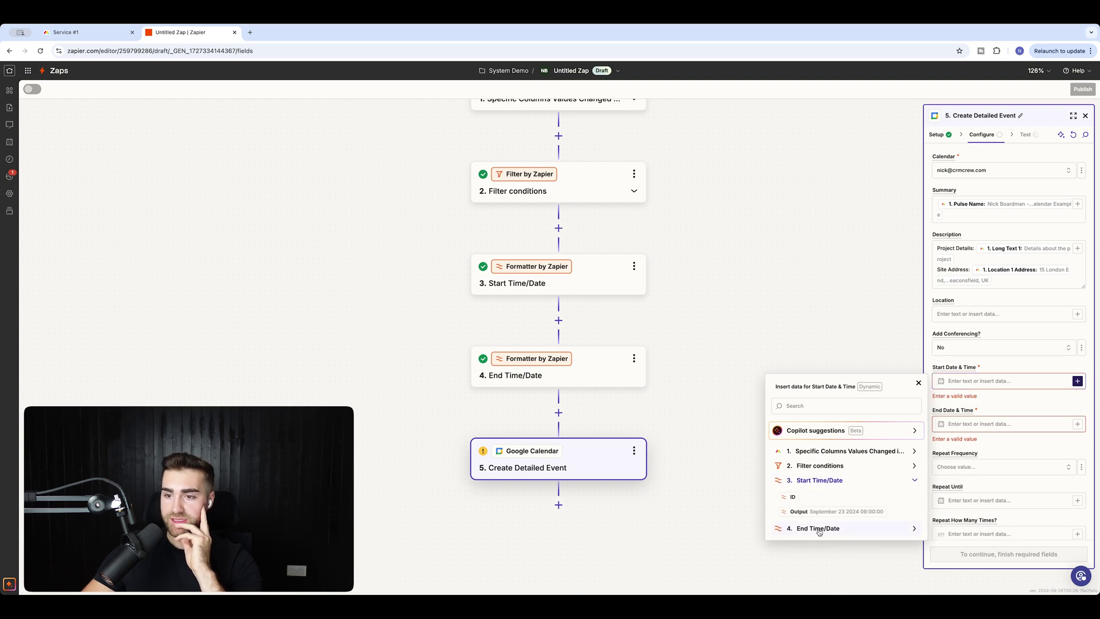
pyautogui.click(814, 511)
pyautogui.click(969, 424)
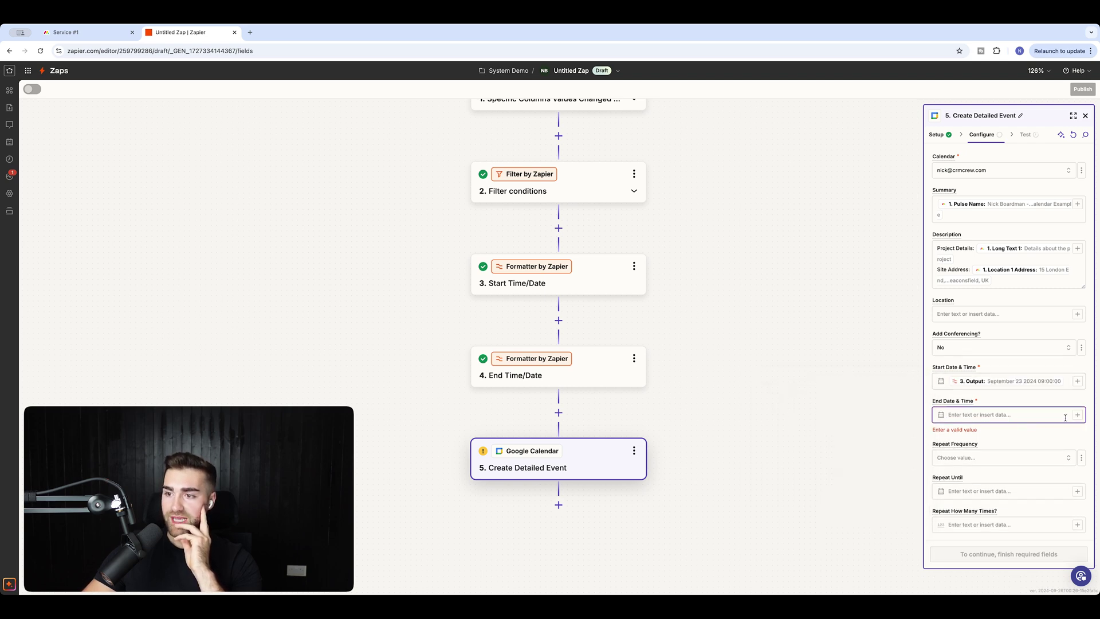
pyautogui.click(817, 529)
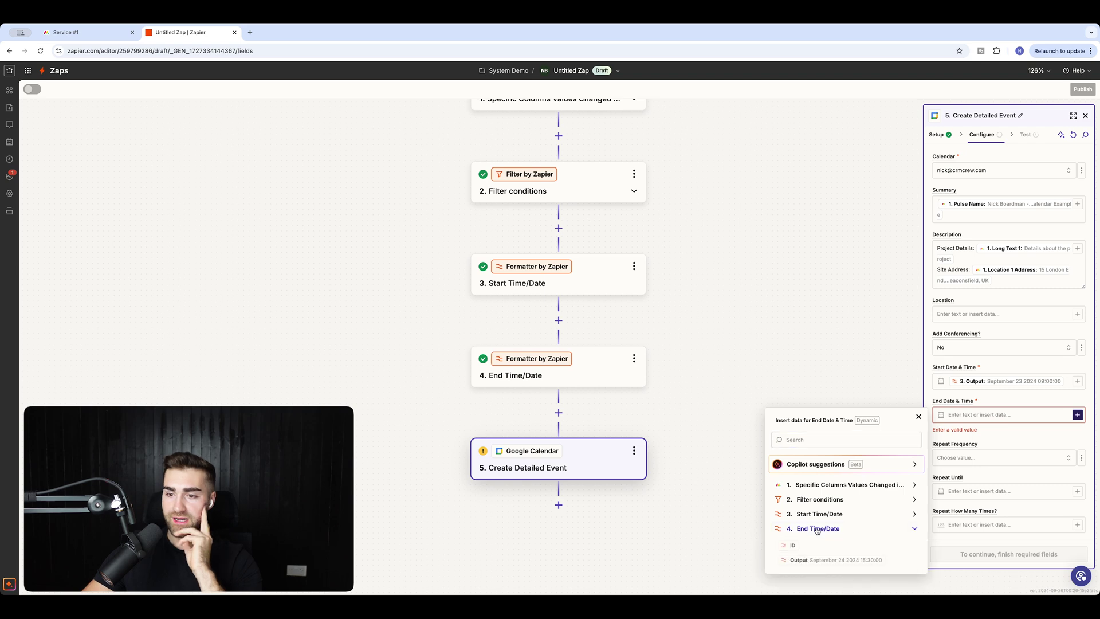
pyautogui.click(817, 564)
pyautogui.scroll(-10, 1014, 393)
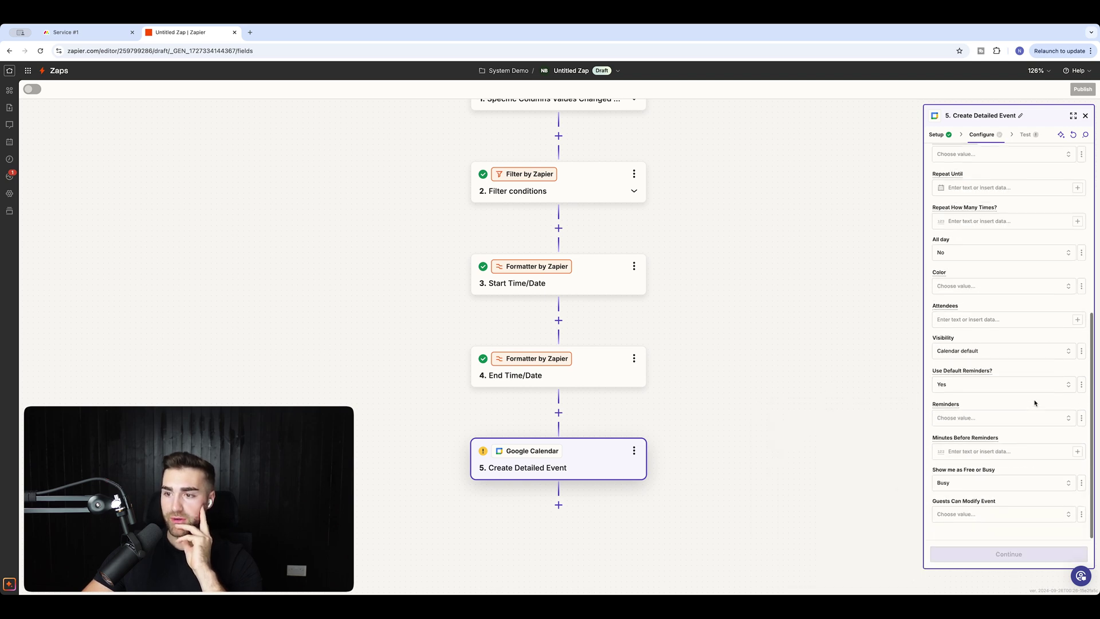
# Review the Create Detailed Event data and fields, and test the step by sending the event to Google Calendar.
pyautogui.click(1012, 554)
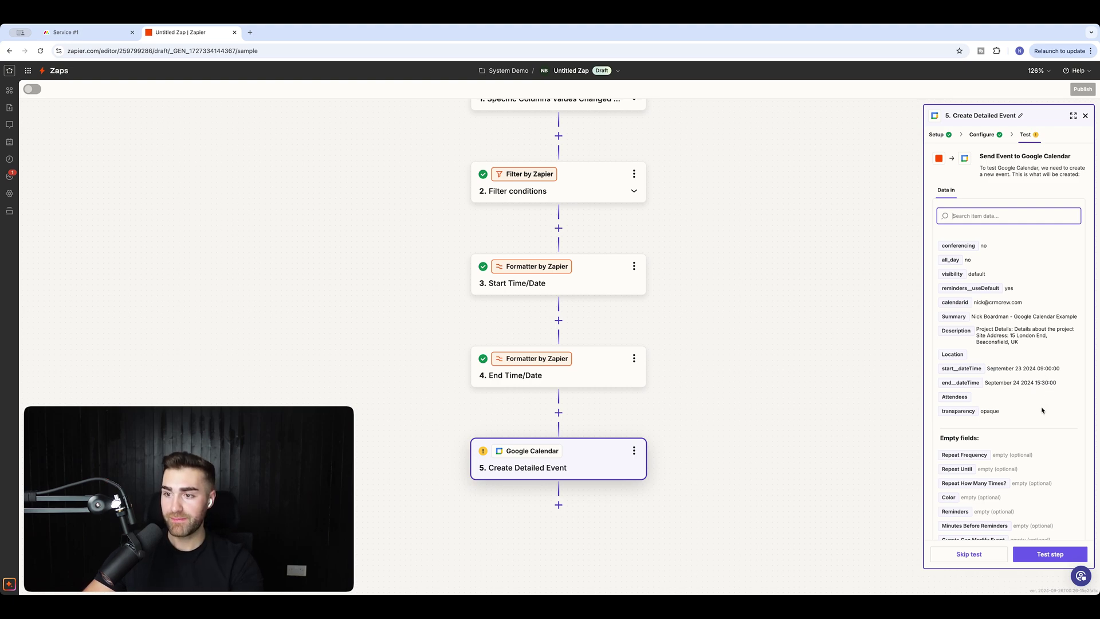
pyautogui.scroll(-1, 1041, 409)
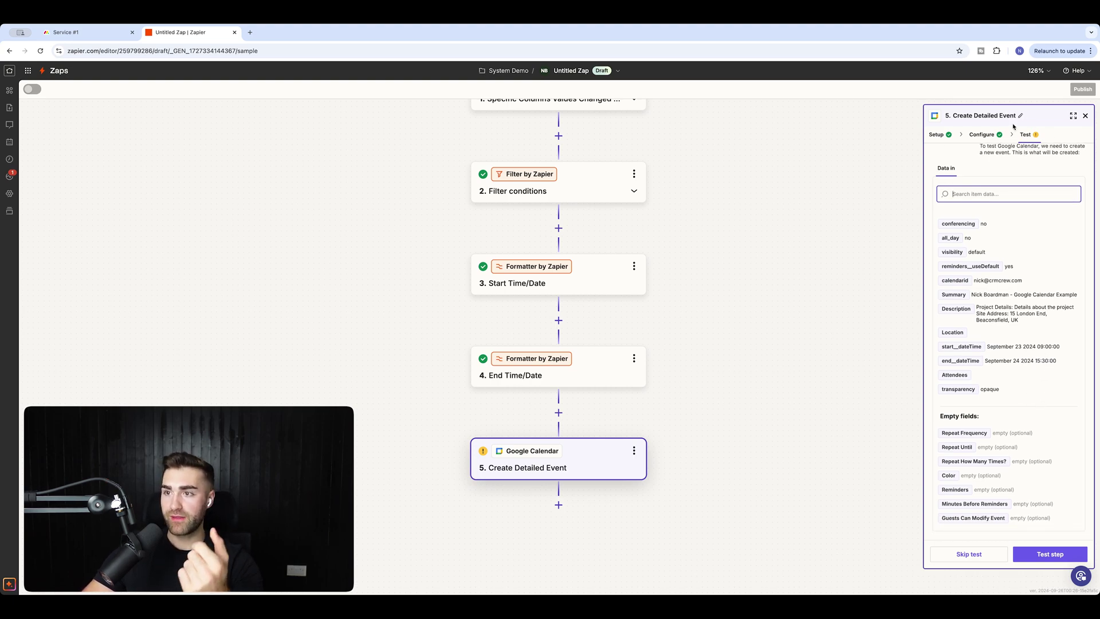
pyautogui.click(993, 134)
pyautogui.scroll(-5, 1009, 401)
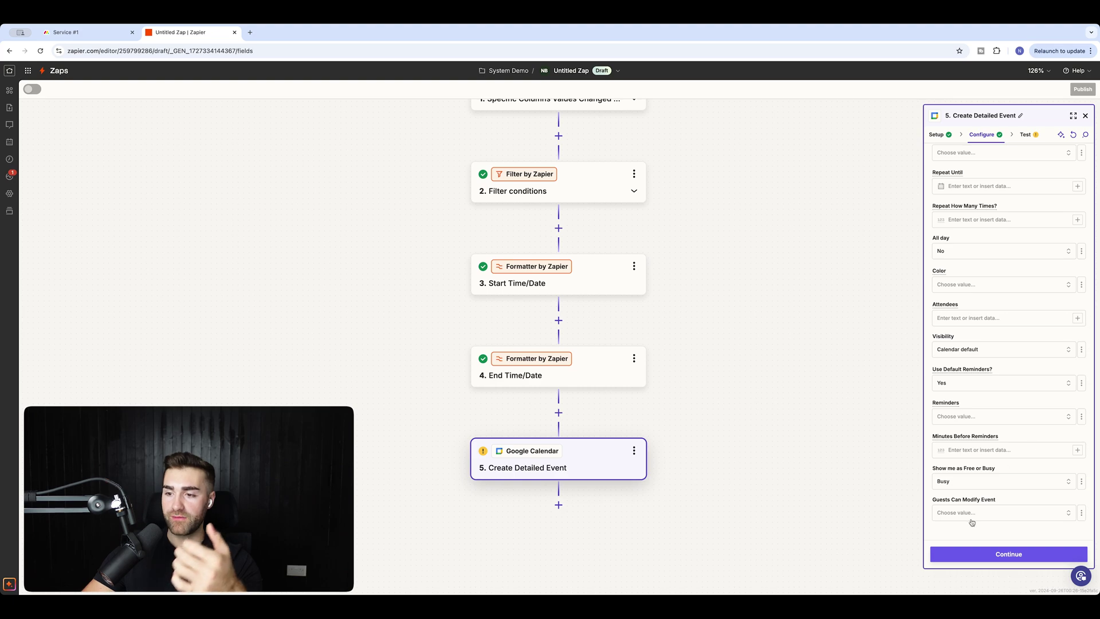
pyautogui.click(982, 555)
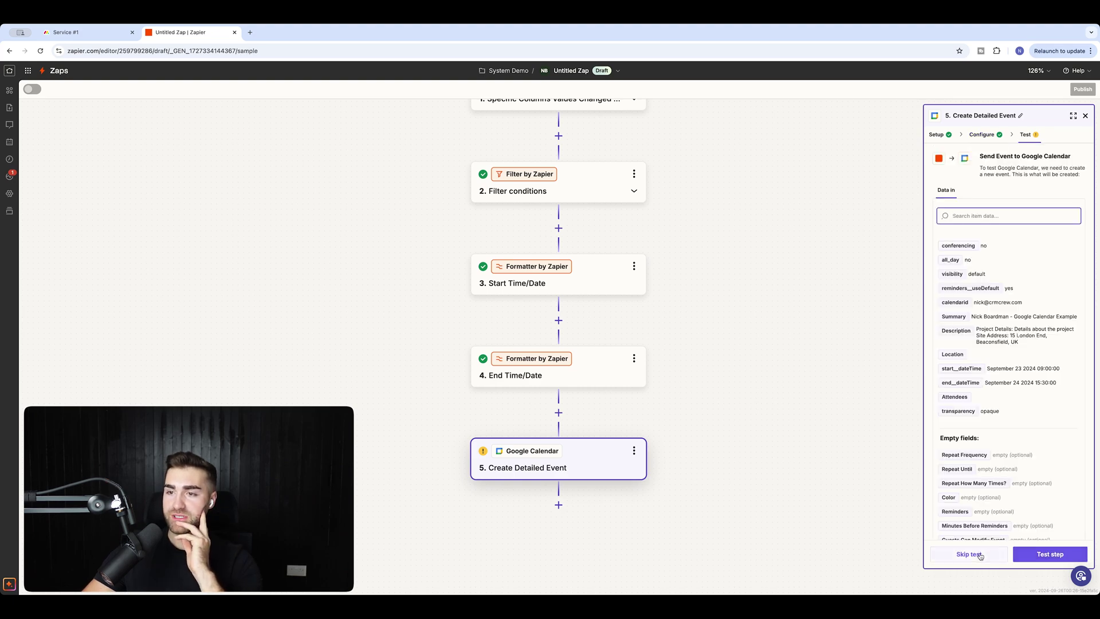
pyautogui.click(1051, 555)
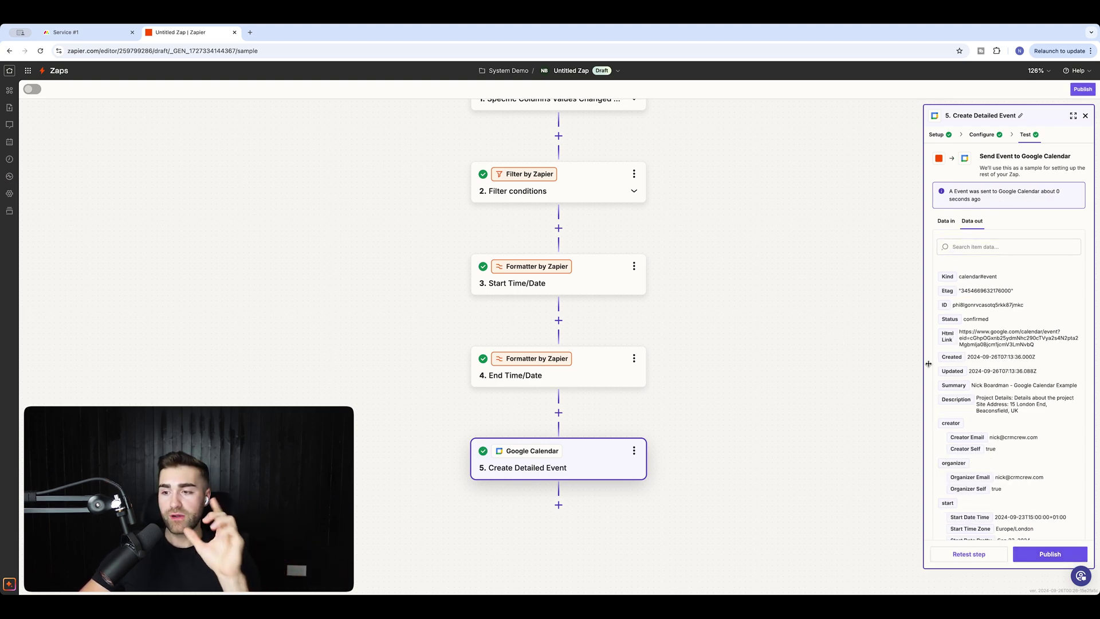
pyautogui.click(1052, 554)
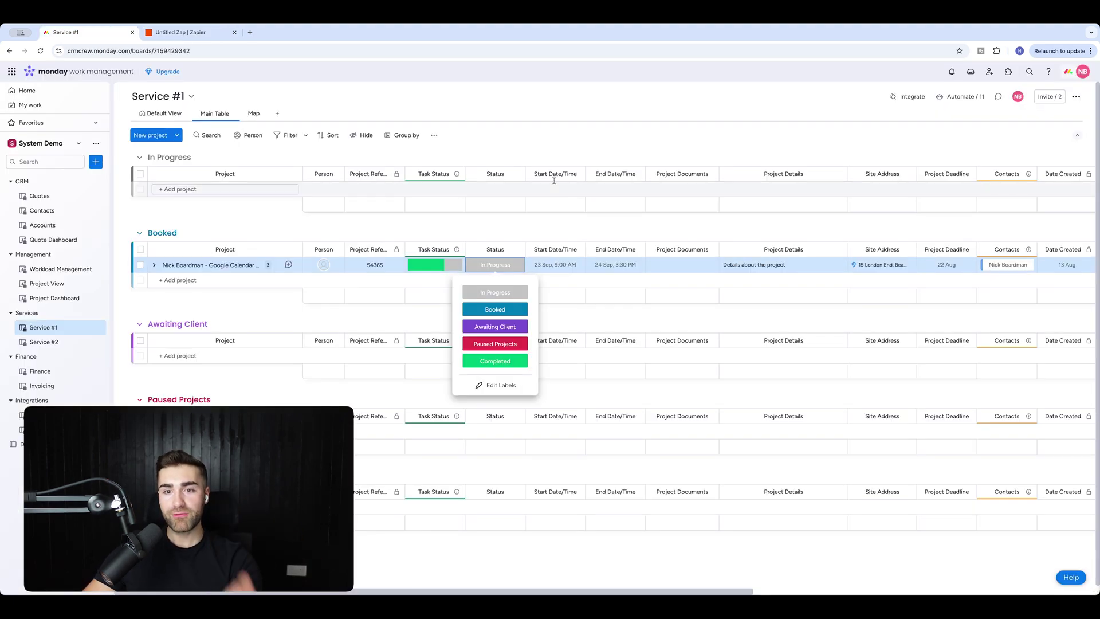
pyautogui.click(66, 32)
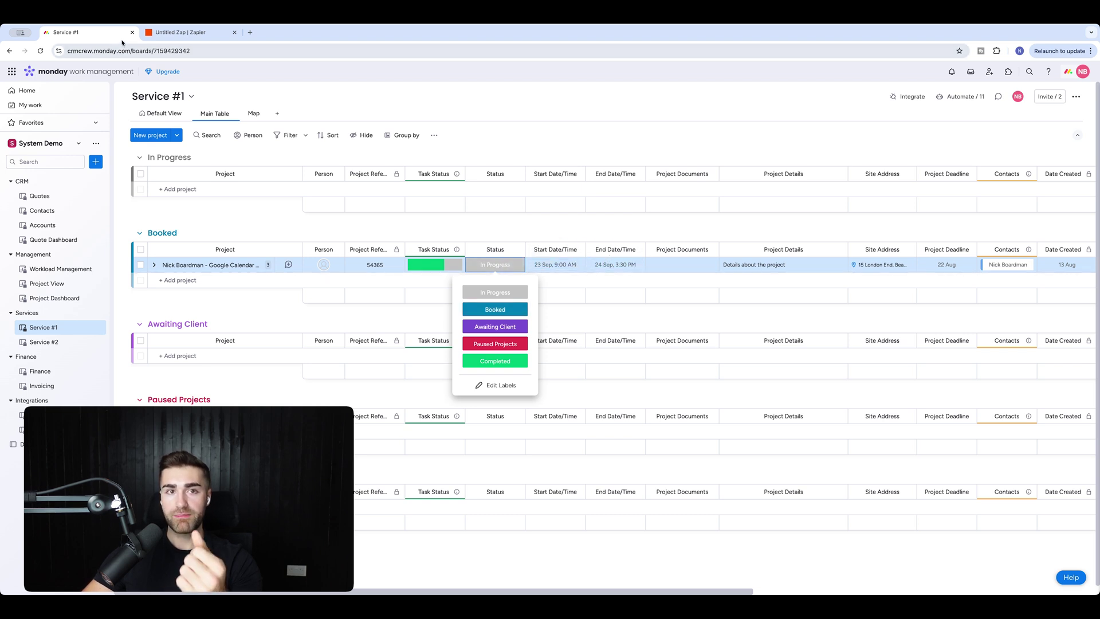
pyautogui.click(172, 32)
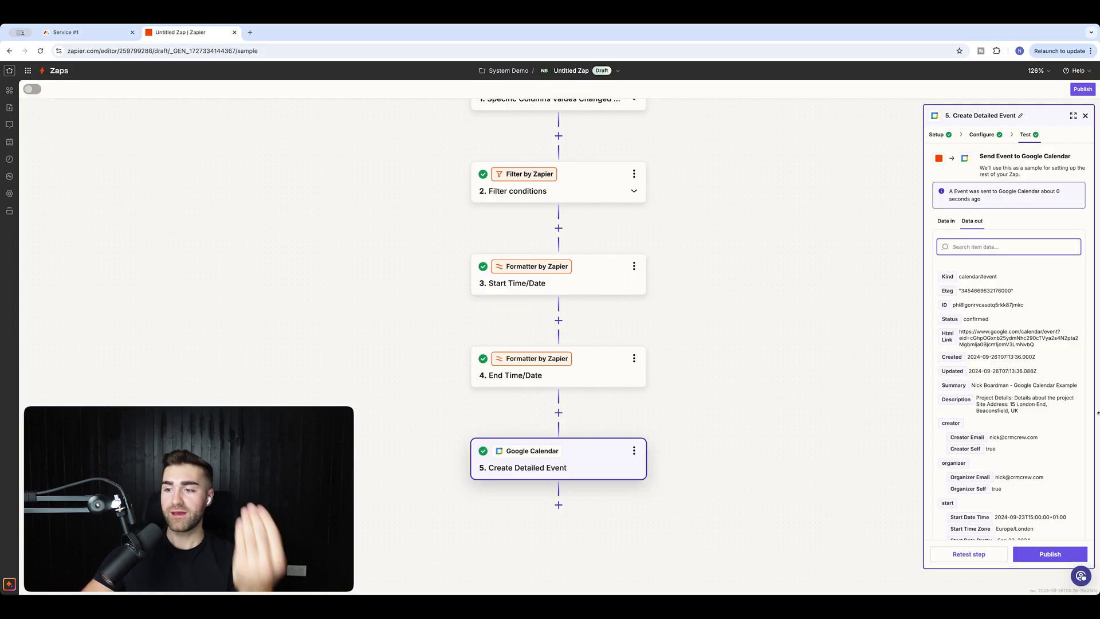